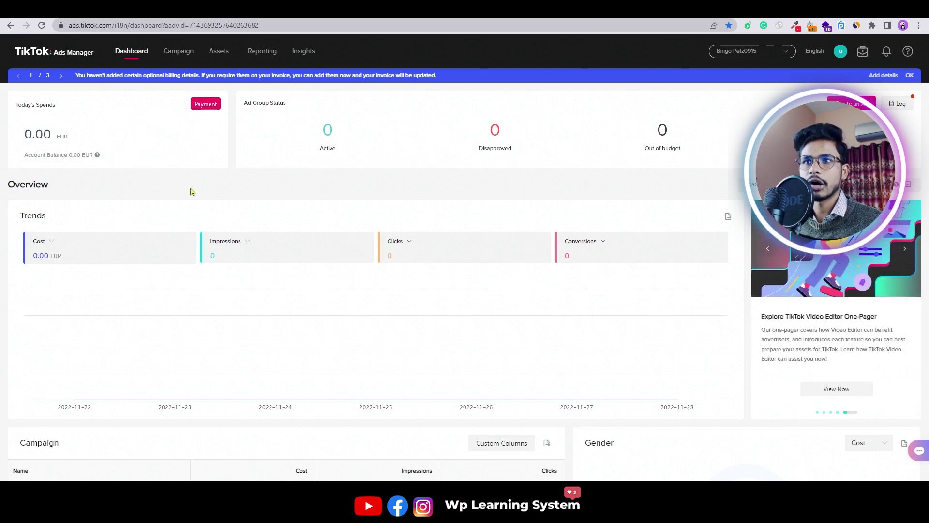
Start a new campaign and choose Website conversions as its advertising objective.
{"action": "left_click", "coordinate": [179, 55]}
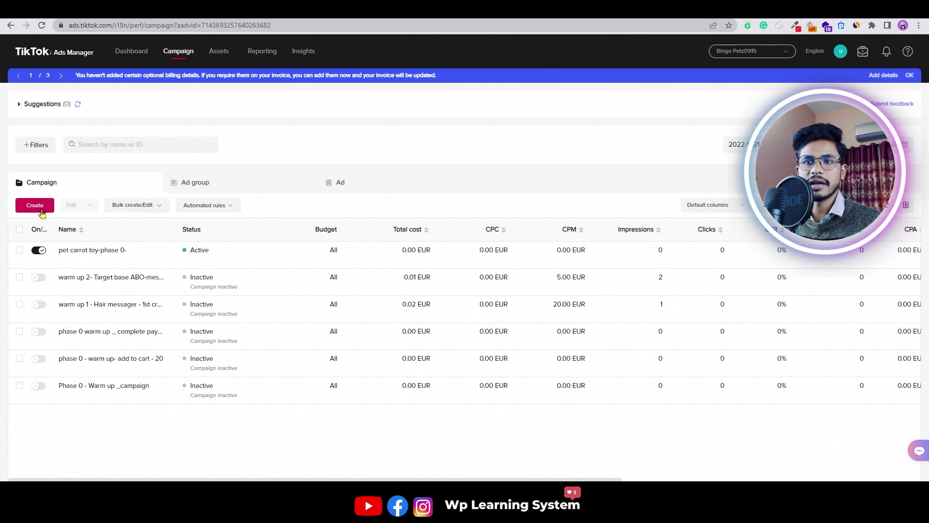
{"action": "left_click", "coordinate": [42, 213]}
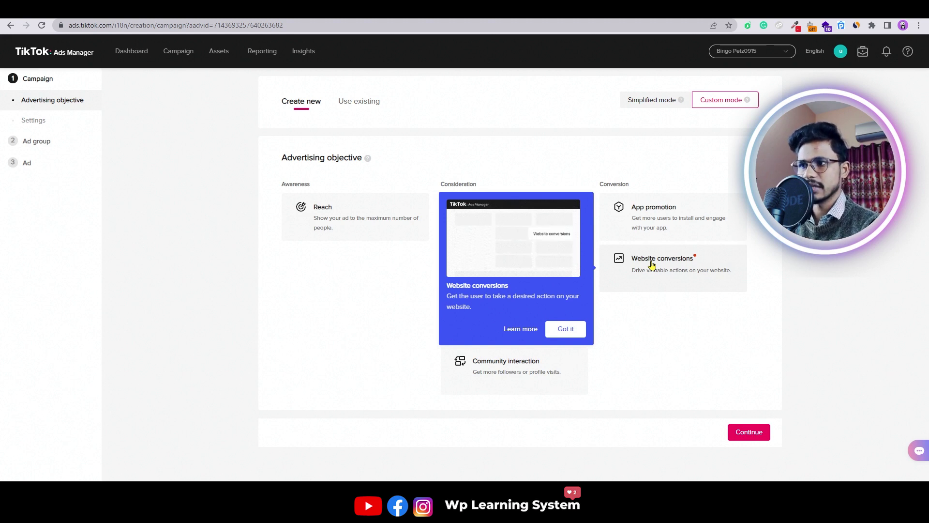
{"action": "left_click", "coordinate": [652, 264]}
Name the campaign "phase0 _ shoes-camp1" in the campaign settings.
{"action": "scroll", "coordinate": [651, 265], "scroll_direction": "down", "scroll_amount": 2}
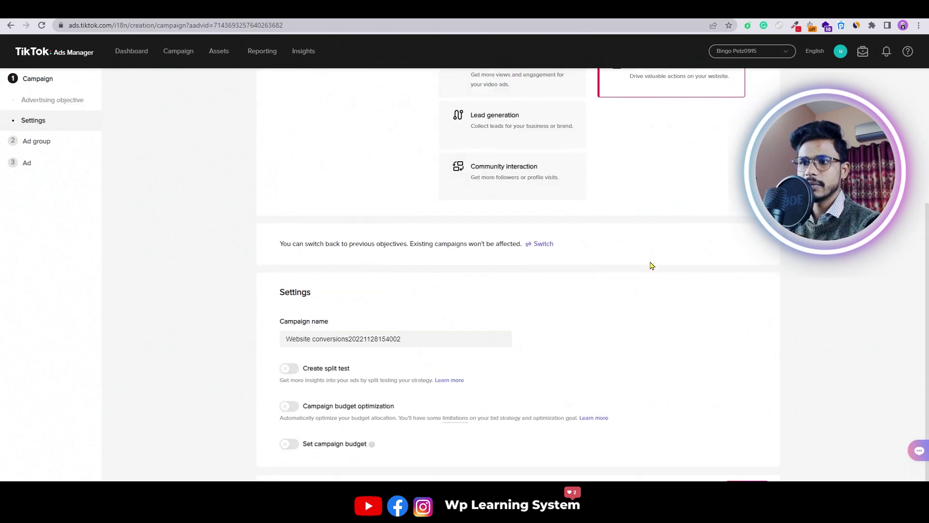
{"action": "left_click_drag", "start_coordinate": [418, 339], "coordinate": [269, 344]}
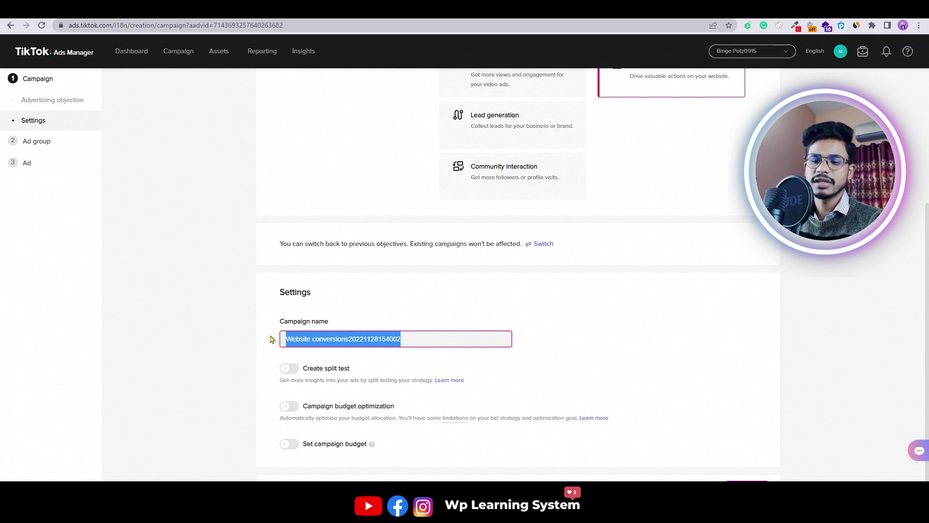
{"action": "type", "text": "shies"}
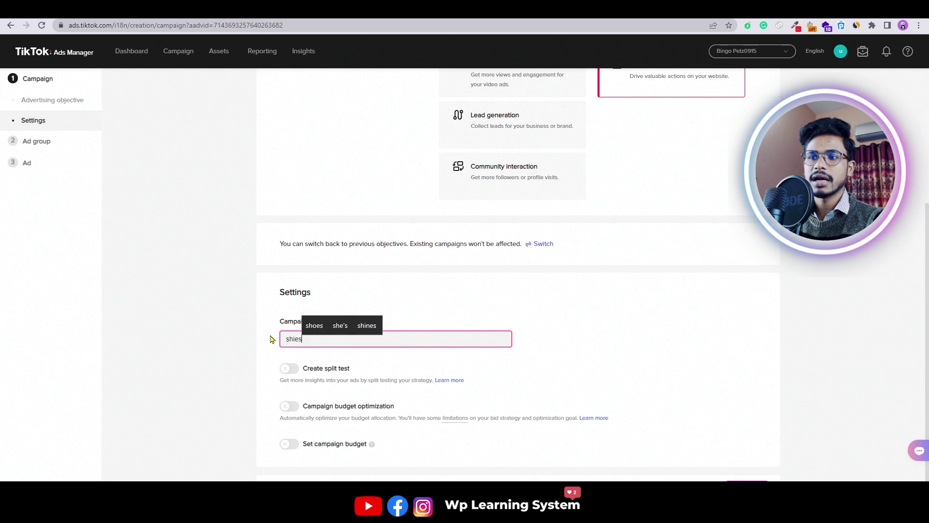
{"action": "key", "text": "BackSpace"}
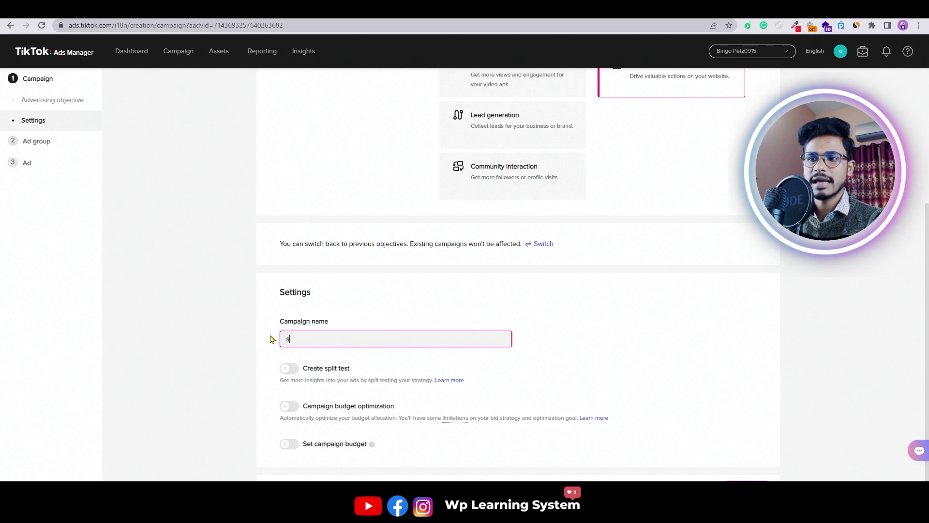
{"action": "key", "text": "BackSpace"}
{"action": "type", "text": "pahse"}
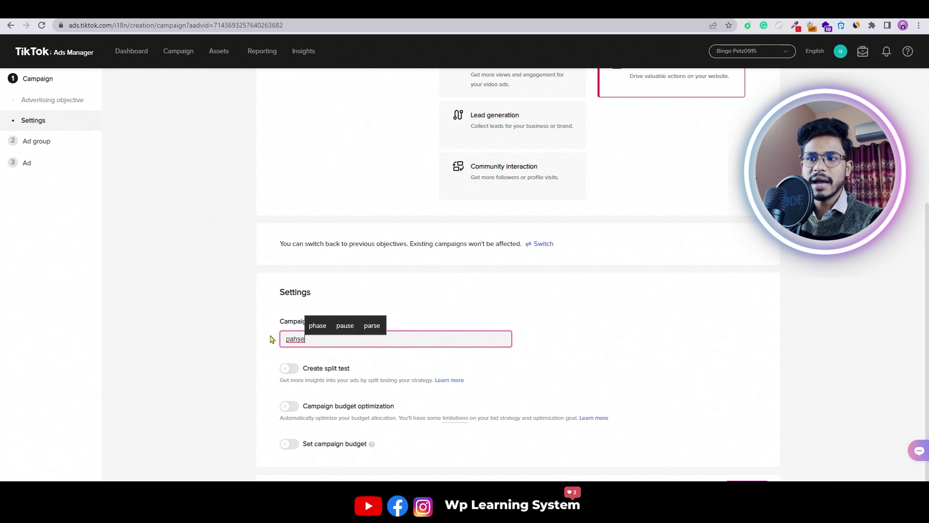
{"action": "key", "text": "BackSpace"}
{"action": "key", "text": "BackSpace"}
{"action": "key", "text": "BackSpace"}
{"action": "key", "text": "BackSpace"}
{"action": "type", "text": "hase"}
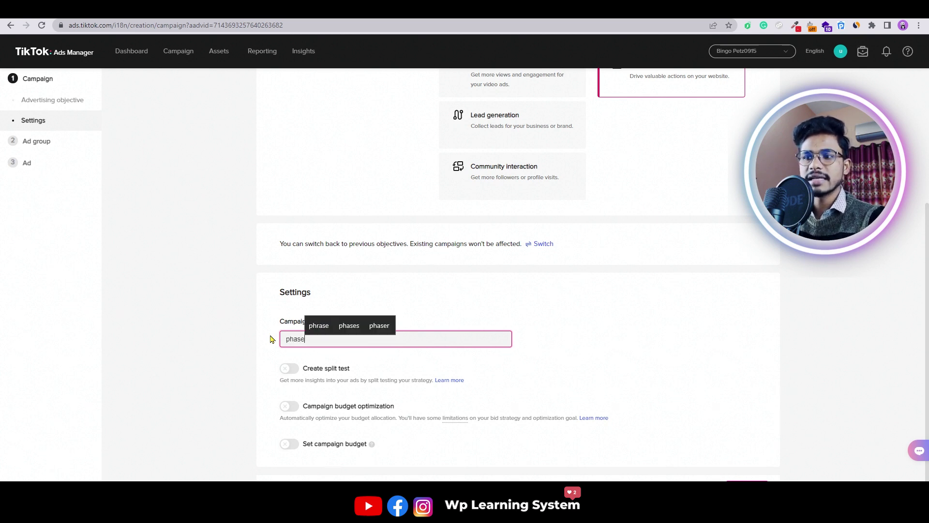
{"action": "type", "text": "0"}
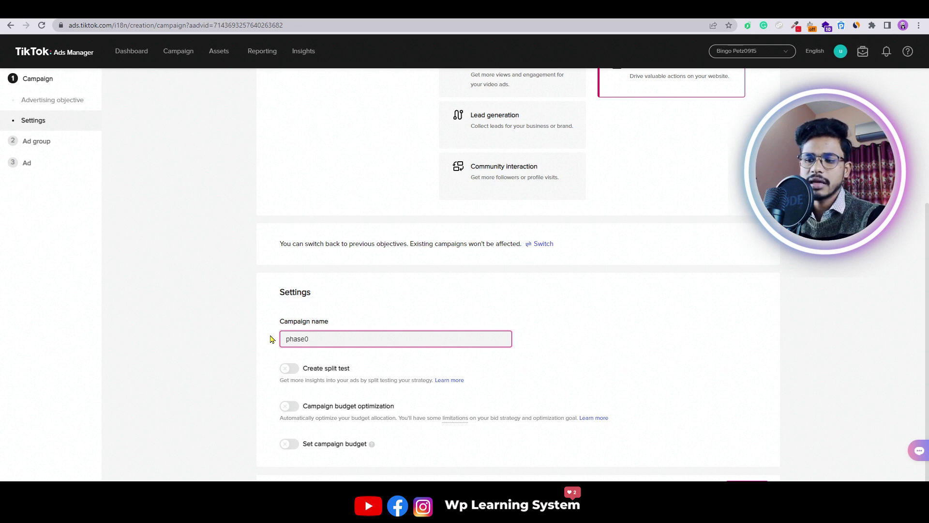
{"action": "type", "text": " _"}
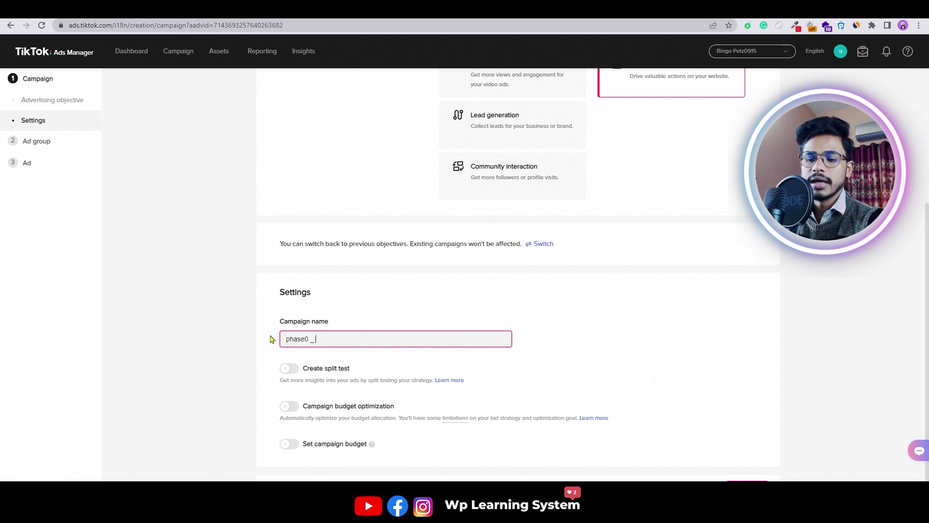
{"action": "type", "text": "sh"}
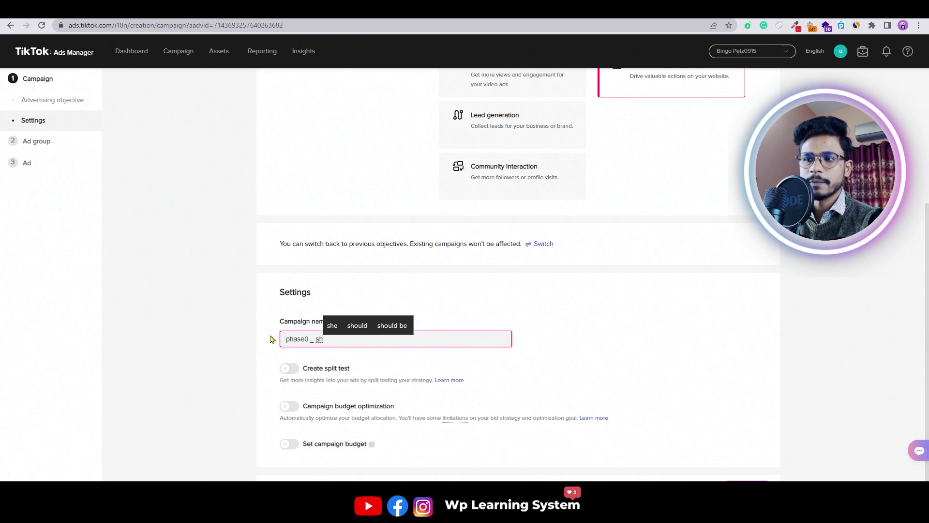
{"action": "type", "text": "ies"}
{"action": "key", "text": "BackSpace"}
{"action": "key", "text": "BackSpace"}
{"action": "key", "text": "BackSpace"}
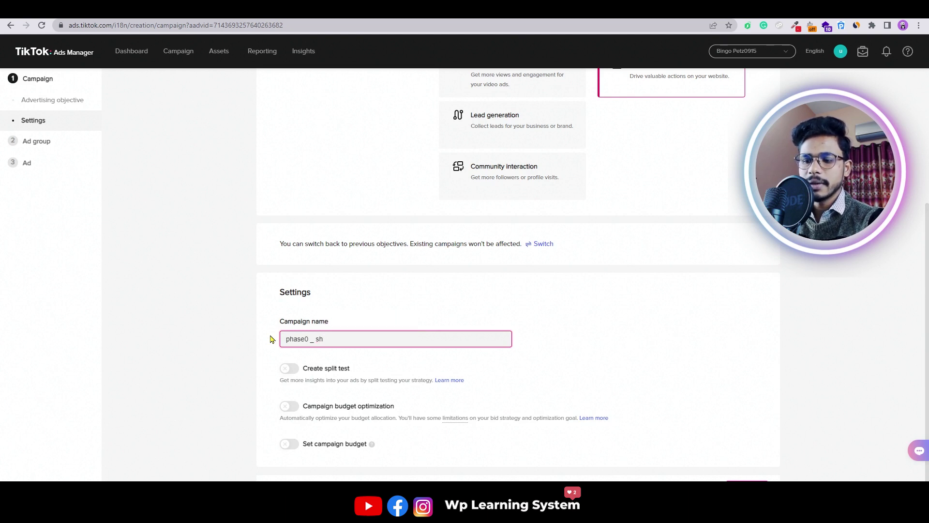
{"action": "type", "text": "oes"}
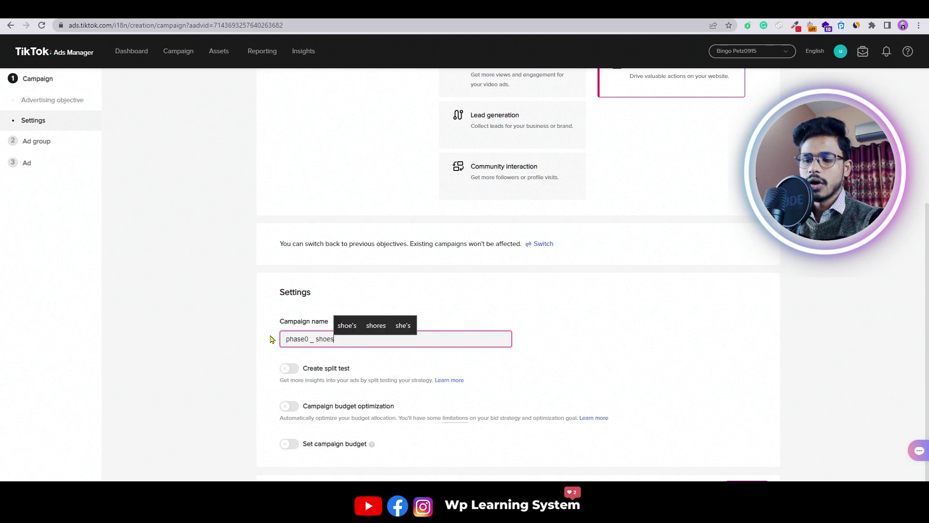
{"action": "type", "text": "-"}
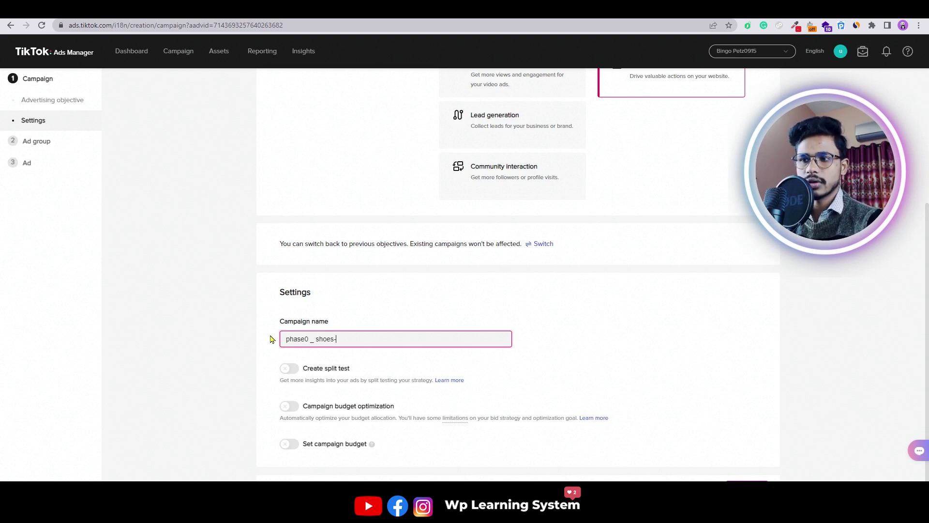
{"action": "type", "text": "cam"}
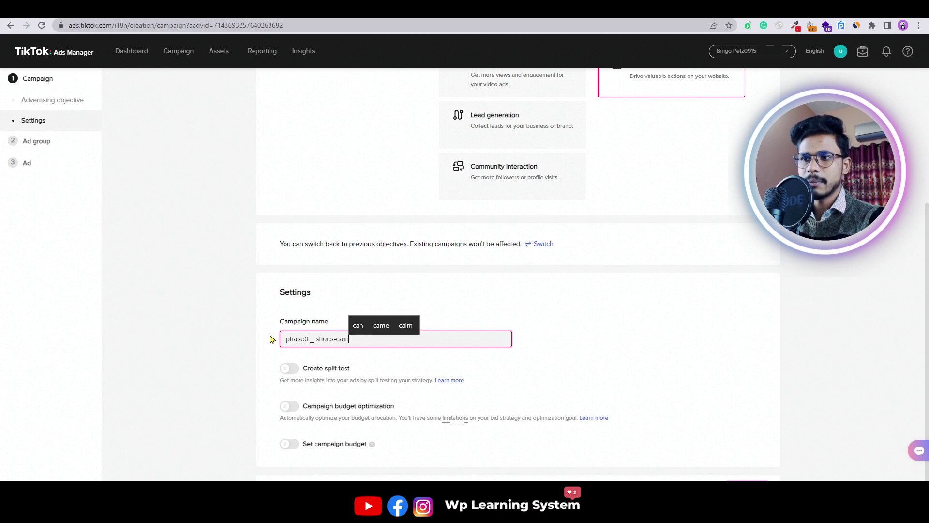
{"action": "type", "text": "p1"}
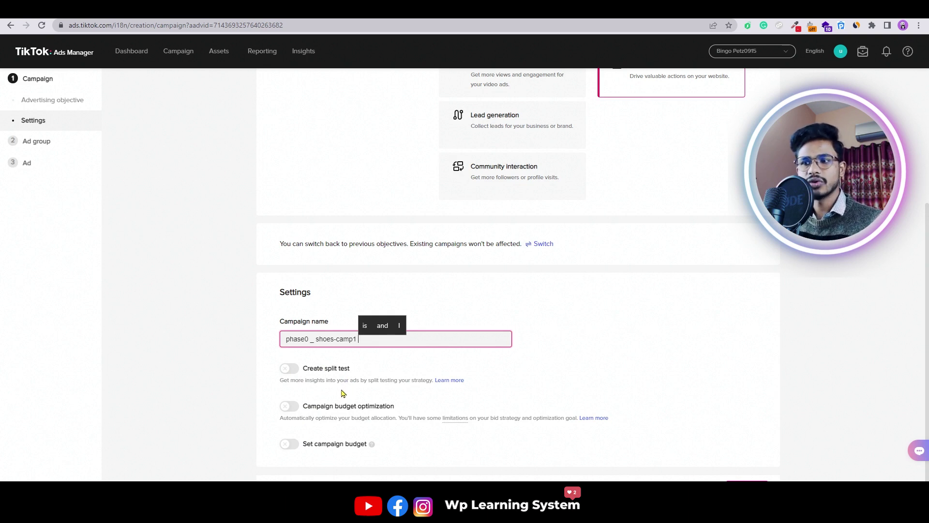
{"action": "left_click", "coordinate": [296, 408]}
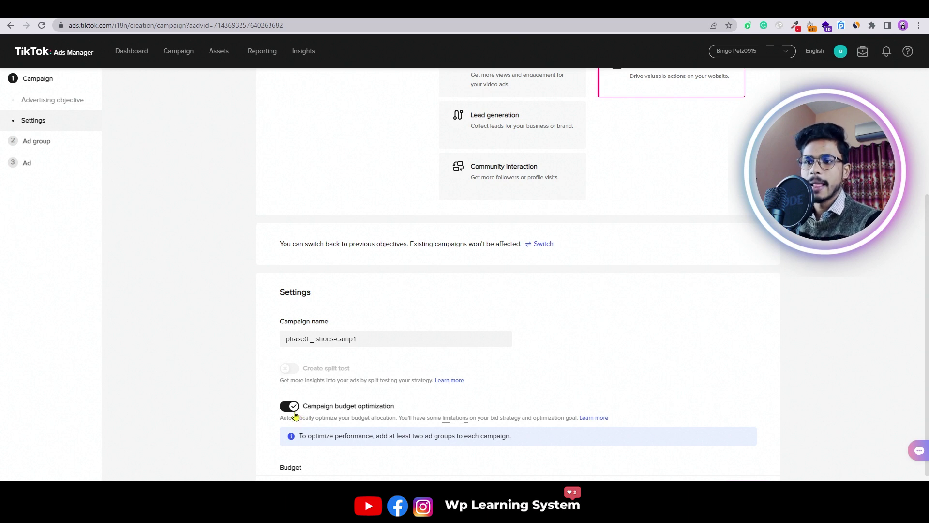
{"action": "left_click", "coordinate": [294, 412]}
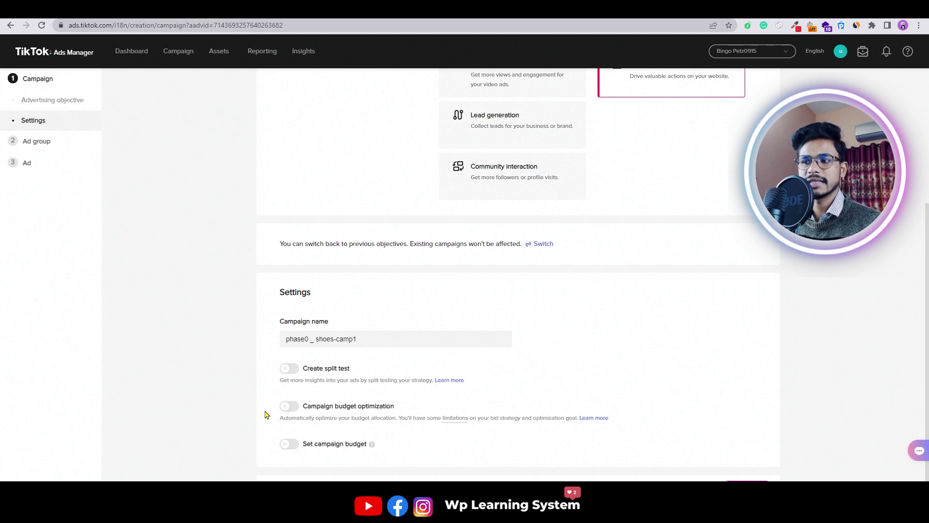
{"action": "left_click", "coordinate": [294, 407]}
{"action": "scroll", "coordinate": [305, 411], "scroll_direction": "down", "scroll_amount": 1}
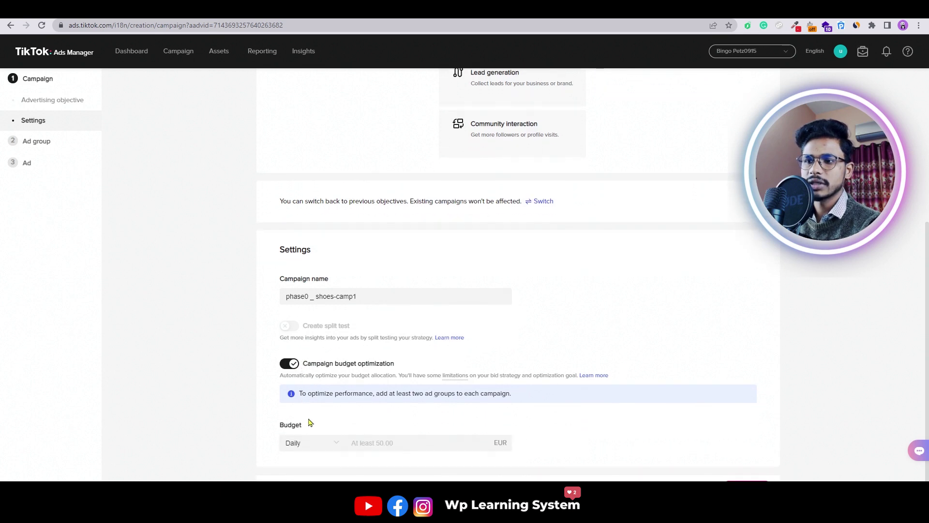
{"action": "left_click", "coordinate": [362, 441]}
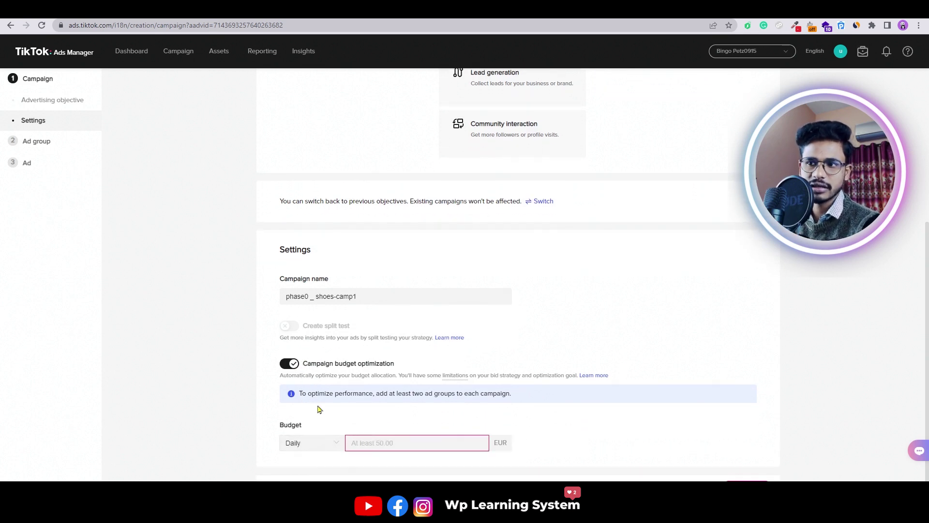
{"action": "left_click", "coordinate": [289, 368]}
{"action": "left_click", "coordinate": [289, 367]}
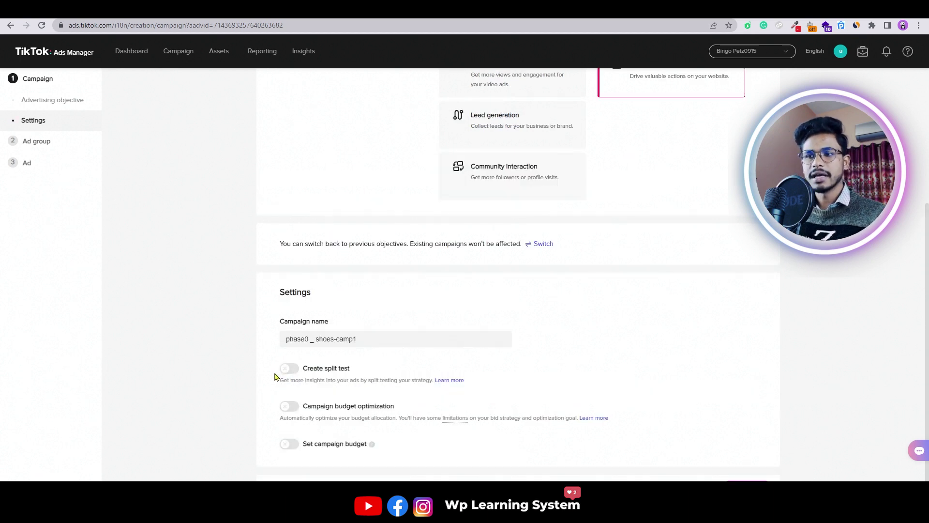
{"action": "left_click", "coordinate": [291, 408]}
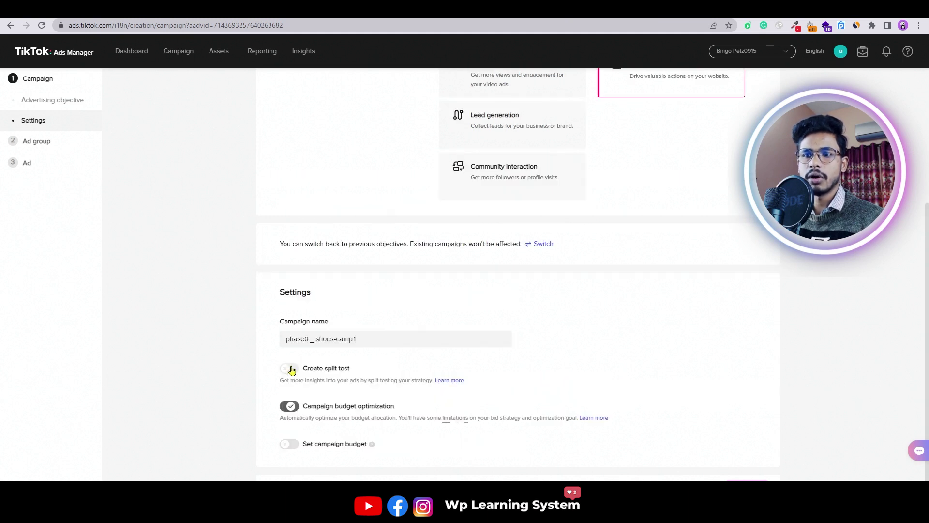
{"action": "left_click", "coordinate": [292, 370]}
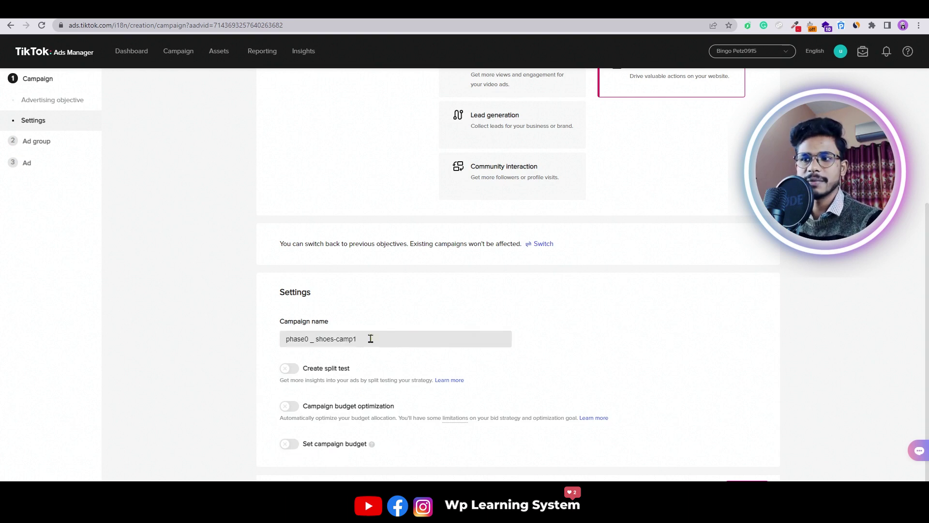
Accept the campaign settings and continue to the ad group setup.
{"action": "left_click_drag", "start_coordinate": [369, 337], "coordinate": [281, 340]}
{"action": "left_click", "coordinate": [459, 336]}
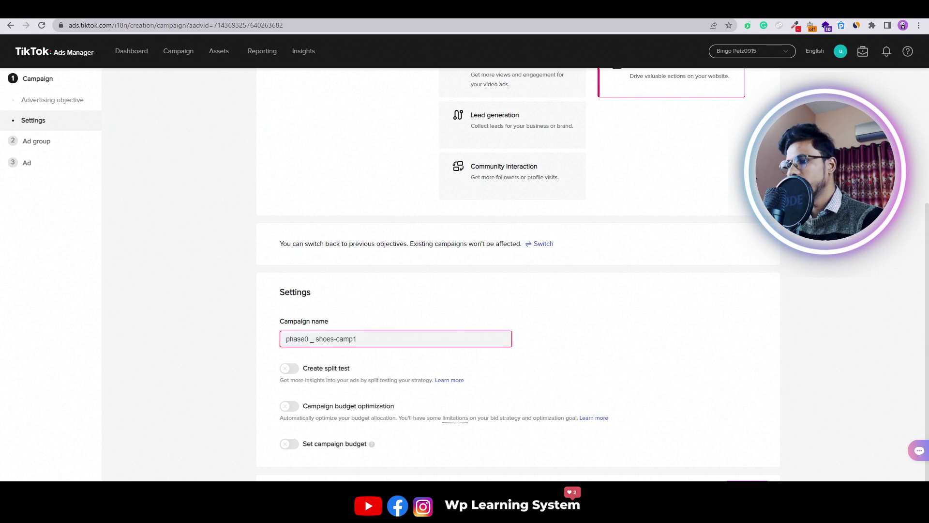
{"action": "left_click", "coordinate": [842, 424]}
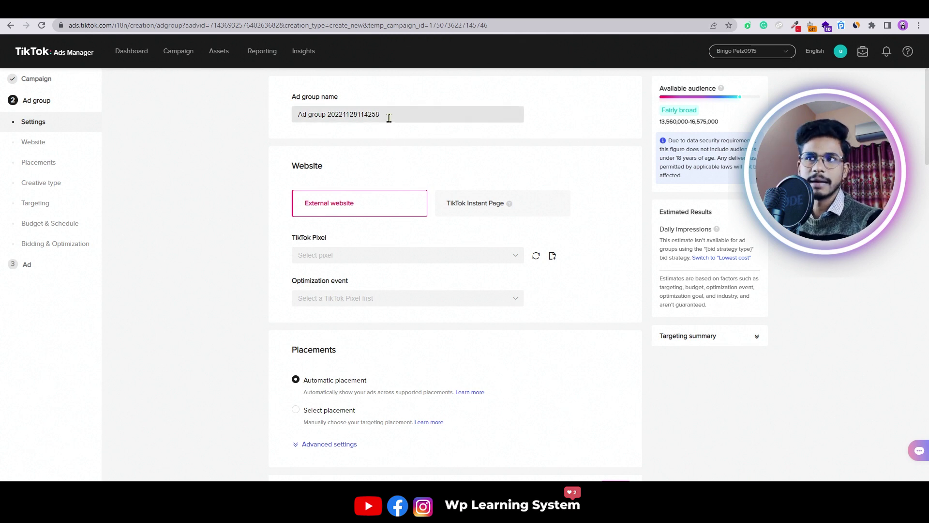
Replace the default ad group name with "braod audience".
{"action": "left_click_drag", "start_coordinate": [389, 118], "coordinate": [299, 122]}
{"action": "left_click", "coordinate": [259, 121]}
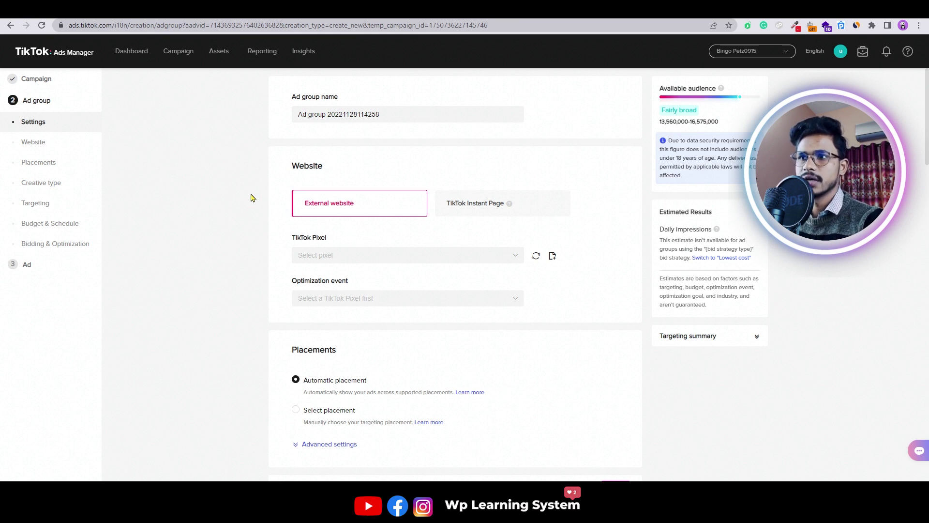
{"action": "left_click_drag", "start_coordinate": [388, 116], "coordinate": [292, 120]}
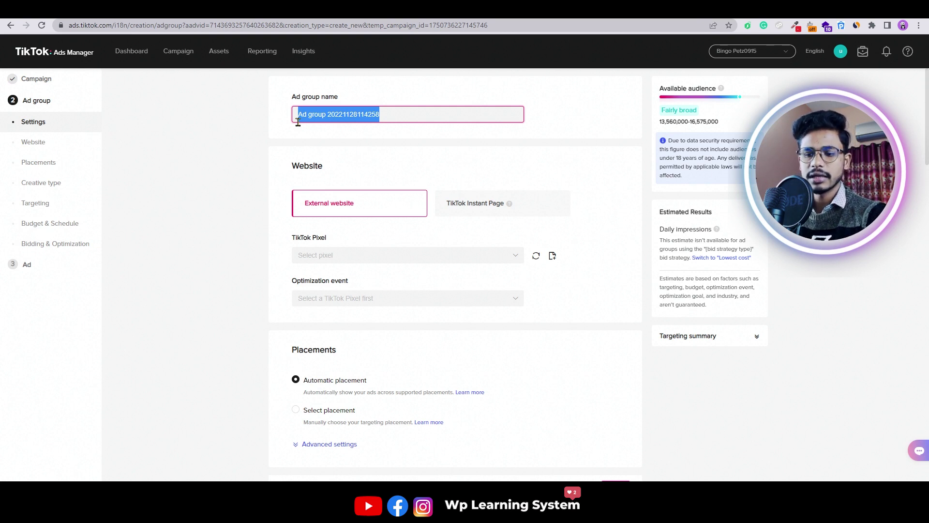
{"action": "type", "text": "bra"}
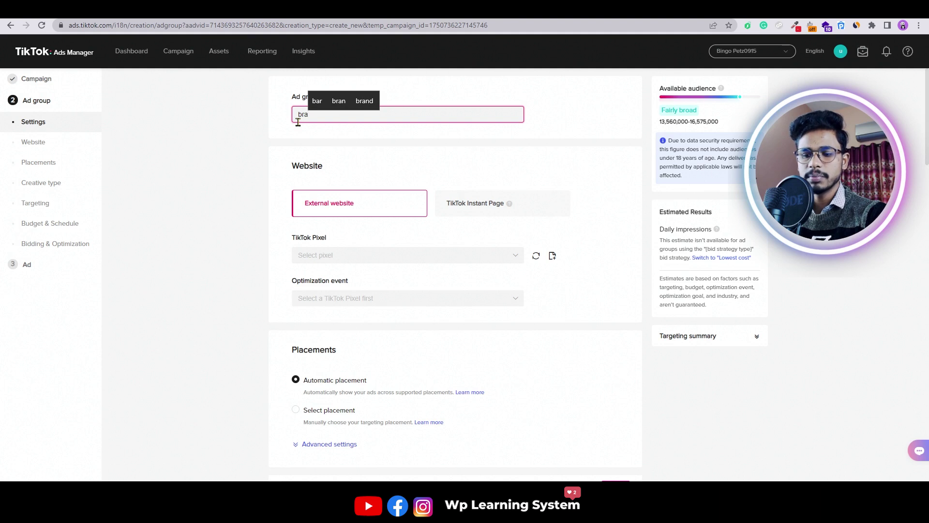
{"action": "type", "text": "od"}
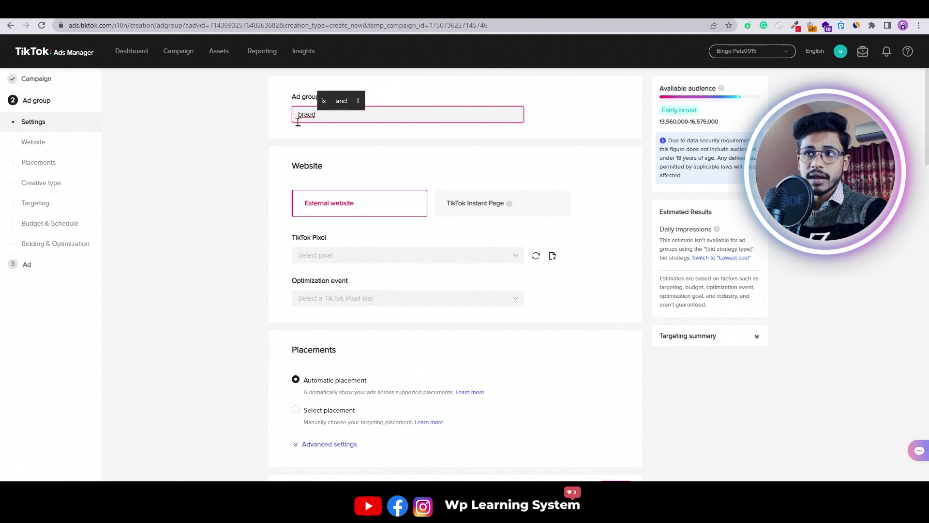
{"action": "key", "text": "BackSpace"}
{"action": "key", "text": "BackSpace"}
{"action": "key", "text": "BackSpace"}
{"action": "key", "text": "BackSpace"}
{"action": "type", "text": "a"}
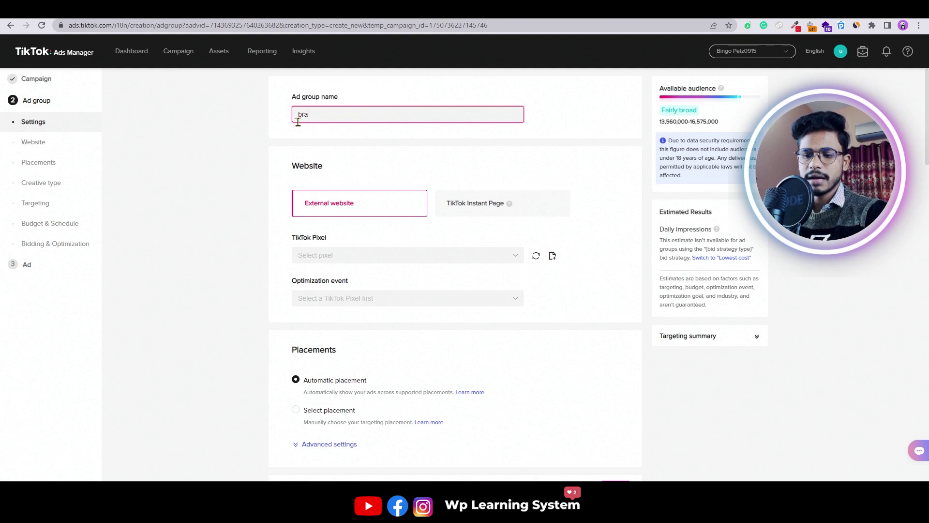
{"action": "type", "text": "od ca"}
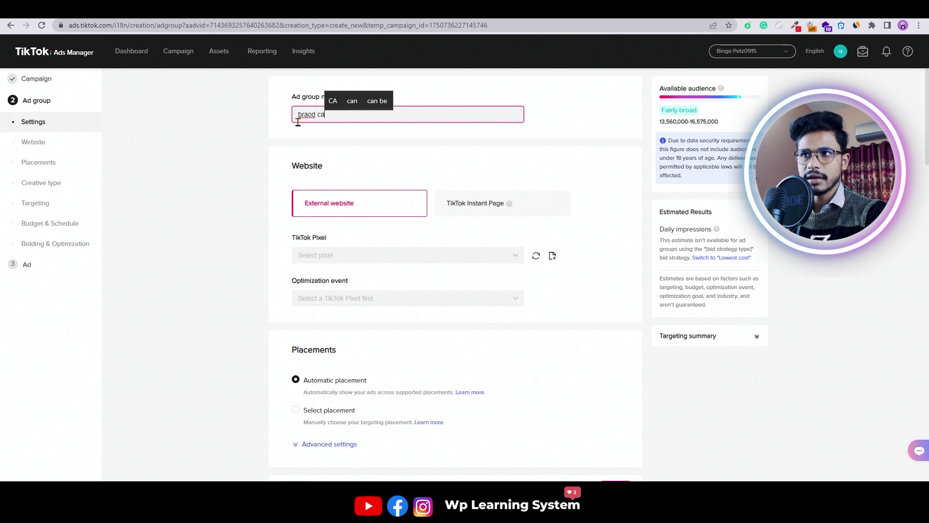
{"action": "key", "text": "BackSpace"}
{"action": "type", "text": "a"}
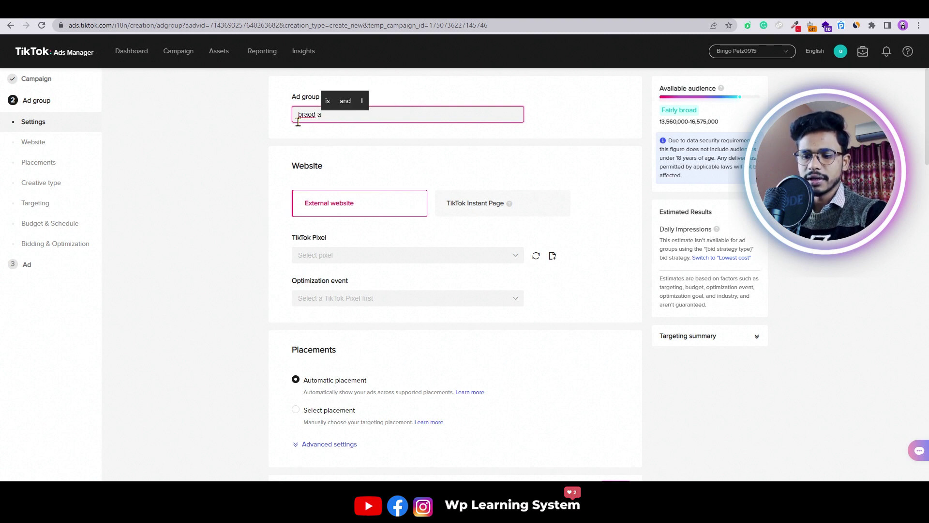
{"action": "type", "text": "udience"}
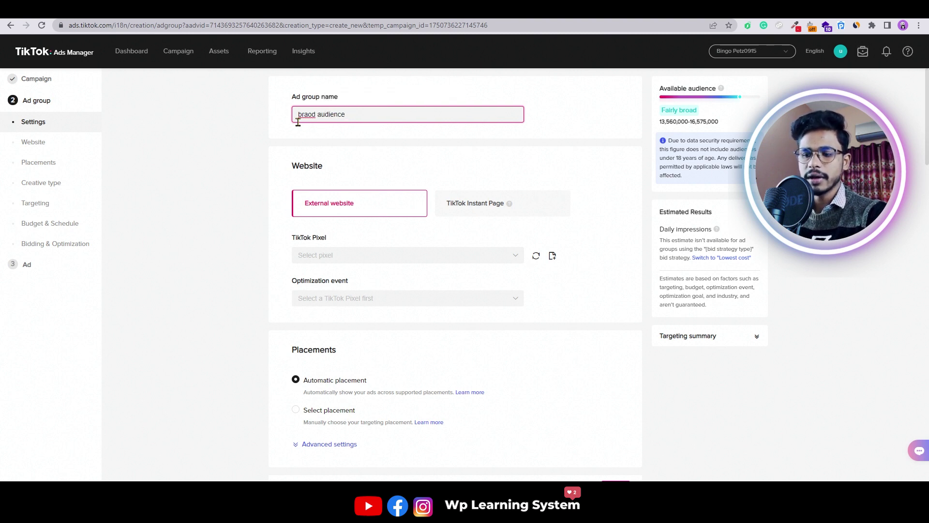
Extend the ad group name with "-nointerest_ no gender".
{"action": "type", "text": "-"}
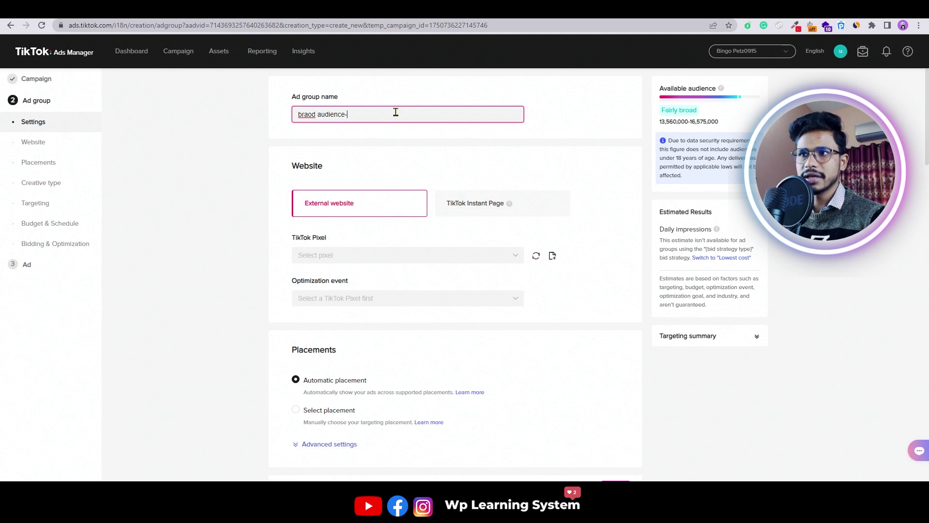
{"action": "type", "text": "no"}
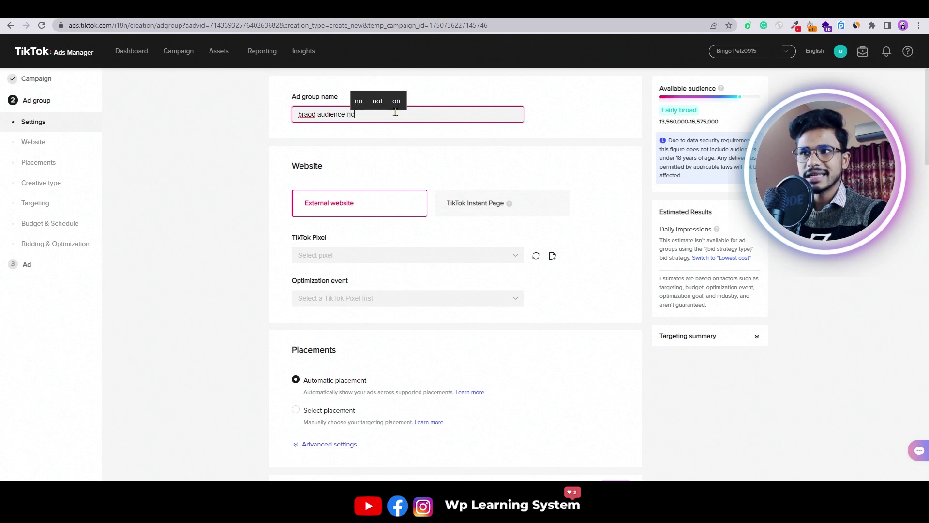
{"action": "type", "text": " intre"}
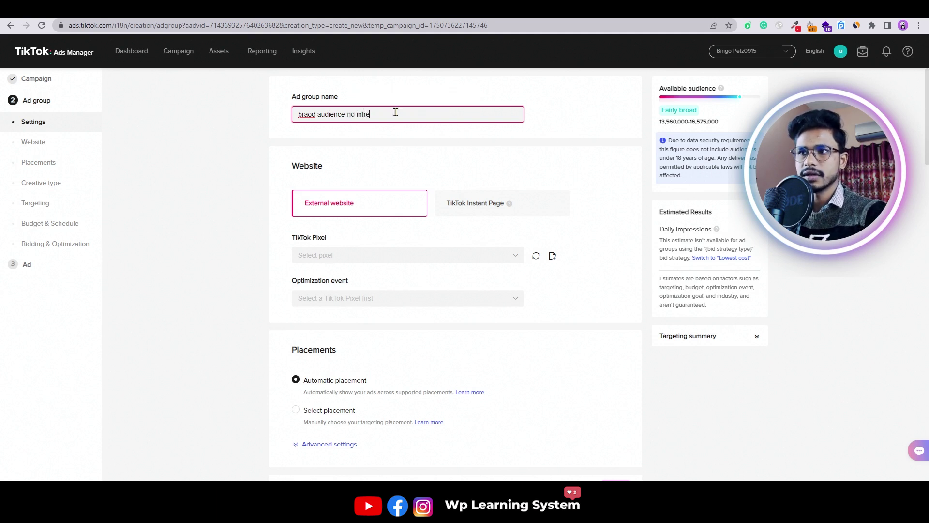
{"action": "left_click", "coordinate": [404, 101]}
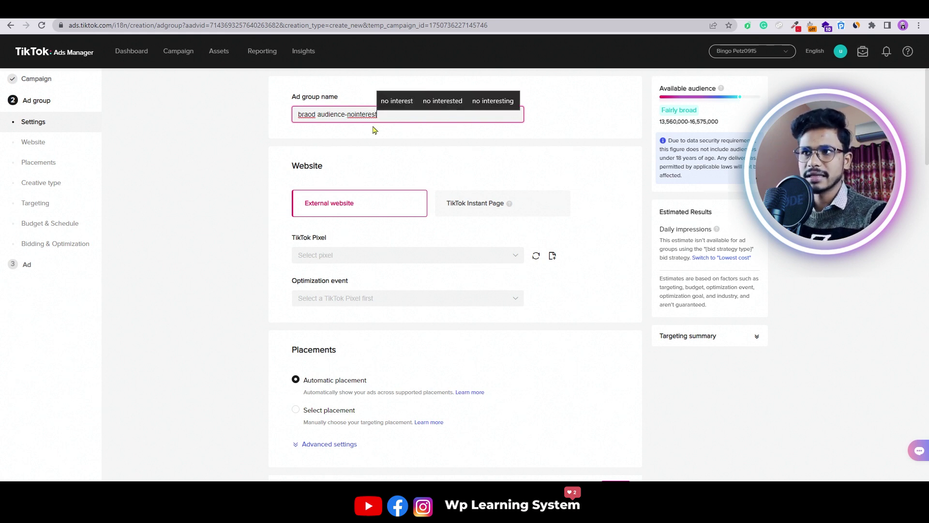
{"action": "type", "text": "no"}
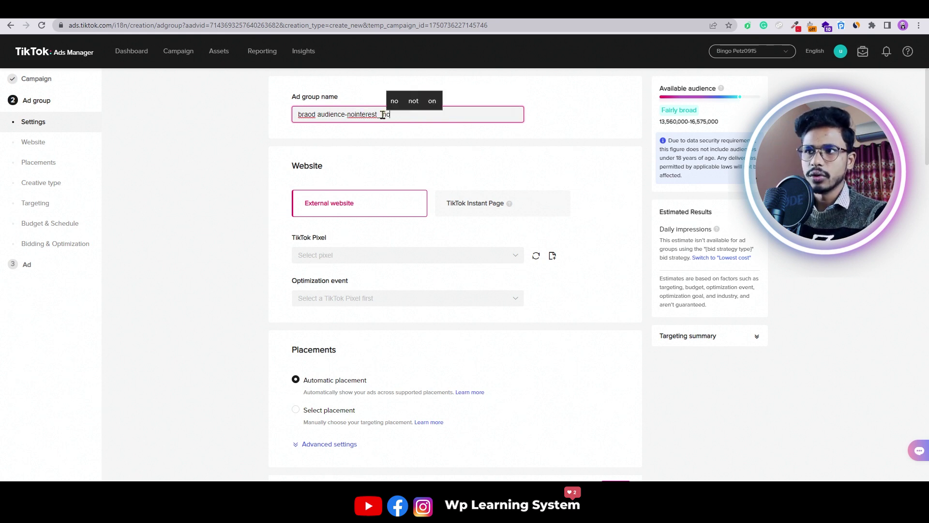
{"action": "type", "text": " gender"}
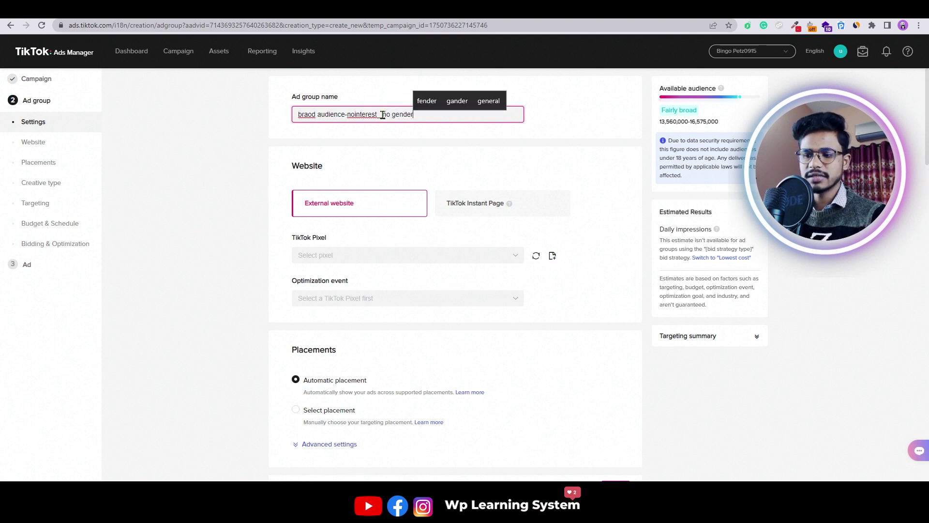
Append "-creative 1" to the ad group name, correcting the misspelled word "craetive".
{"action": "type", "text": "-"}
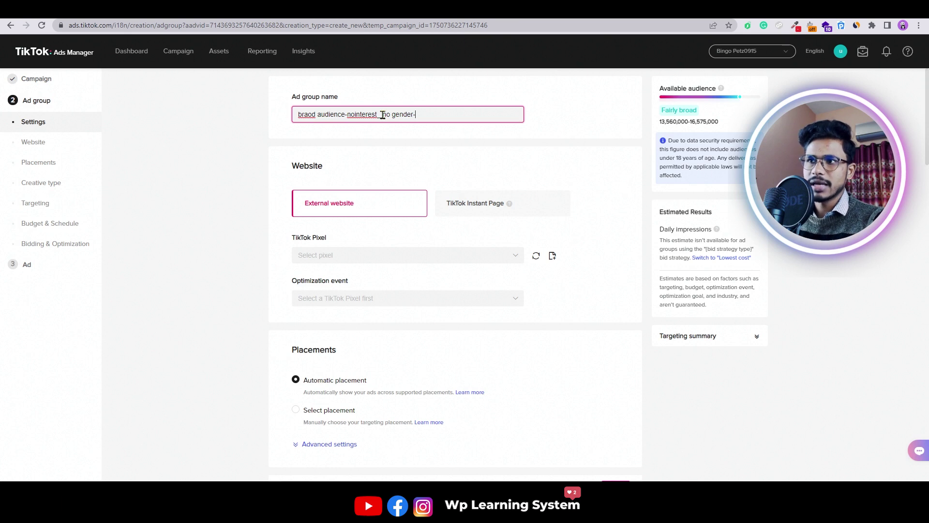
{"action": "type", "text": "craet"}
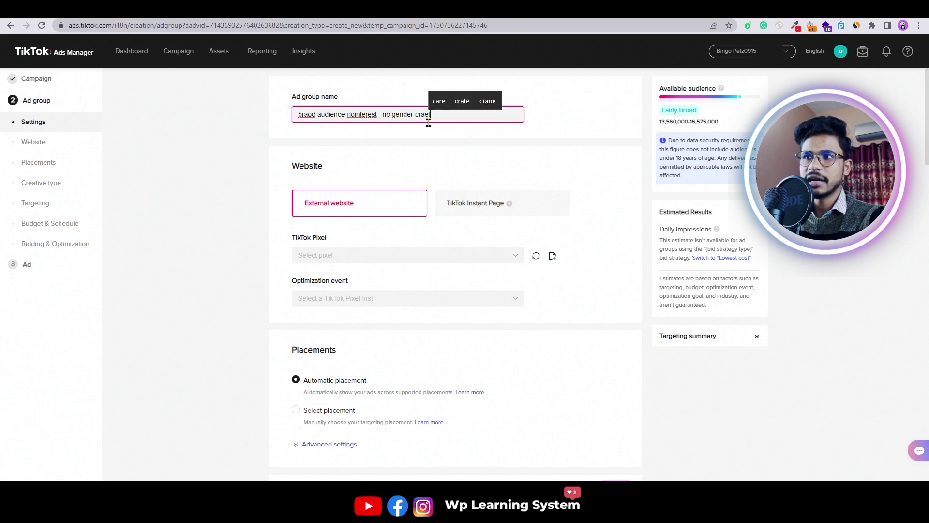
{"action": "type", "text": "ive 1"}
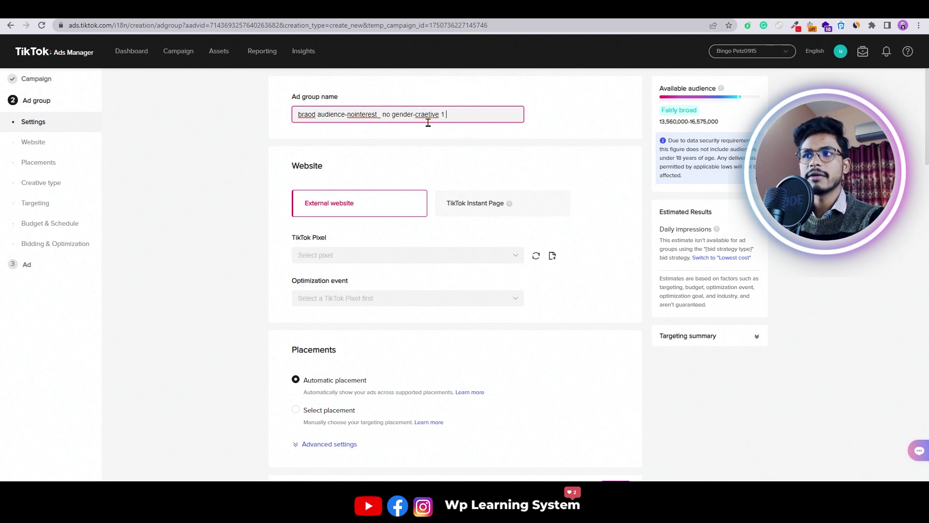
{"action": "right_click", "coordinate": [434, 115]}
{"action": "left_click", "coordinate": [446, 123]}
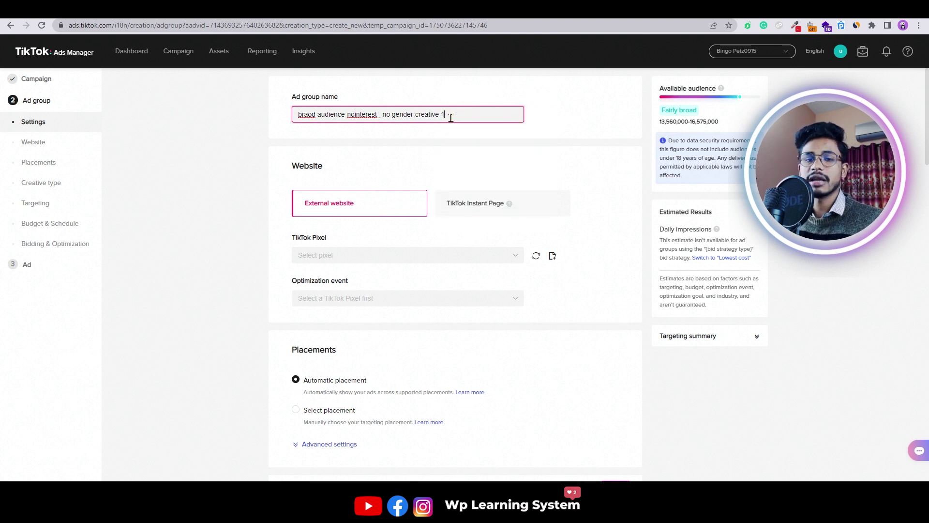
Try the TikTok Instant Page option for the ad group's website and switch back to External website.
{"action": "scroll", "coordinate": [452, 123], "scroll_direction": "down", "scroll_amount": 1}
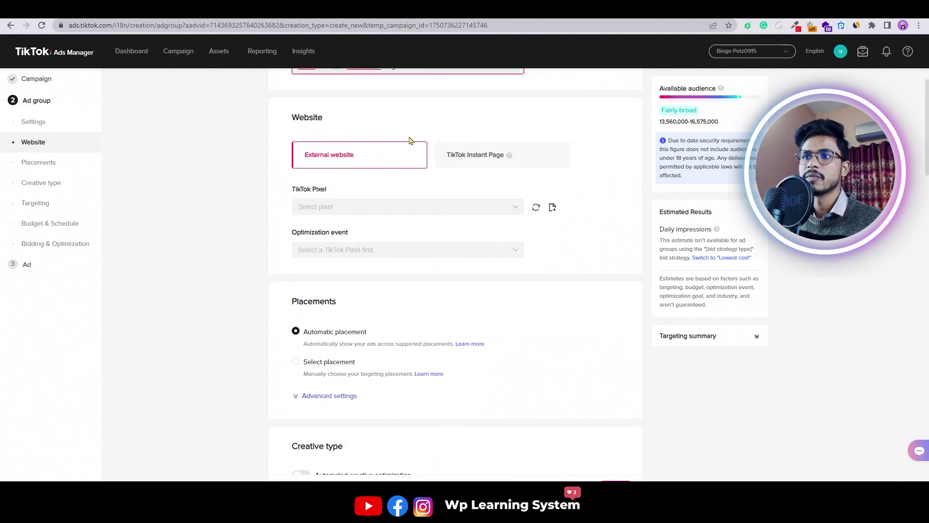
{"action": "left_click_drag", "start_coordinate": [338, 124], "coordinate": [292, 121]}
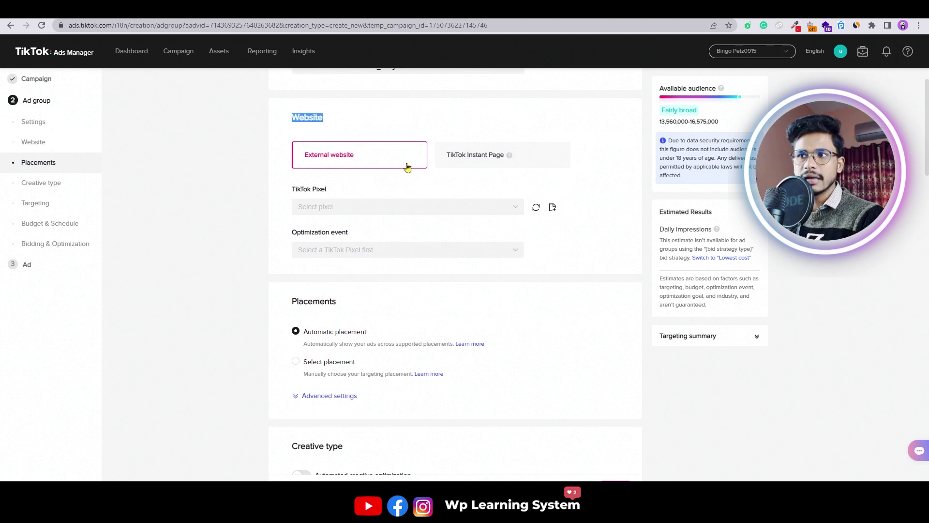
{"action": "left_click", "coordinate": [453, 164]}
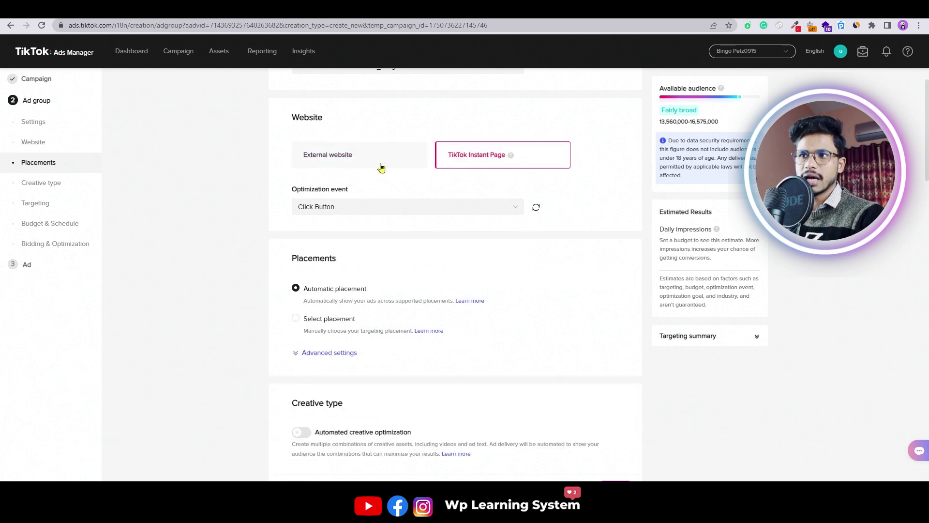
{"action": "left_click", "coordinate": [382, 167]}
{"action": "left_click", "coordinate": [447, 158]}
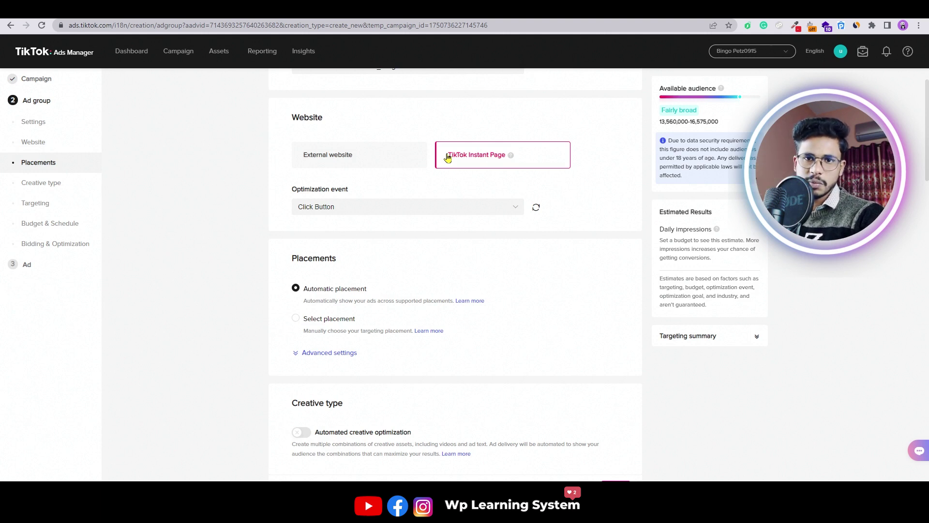
{"action": "left_click", "coordinate": [381, 159]}
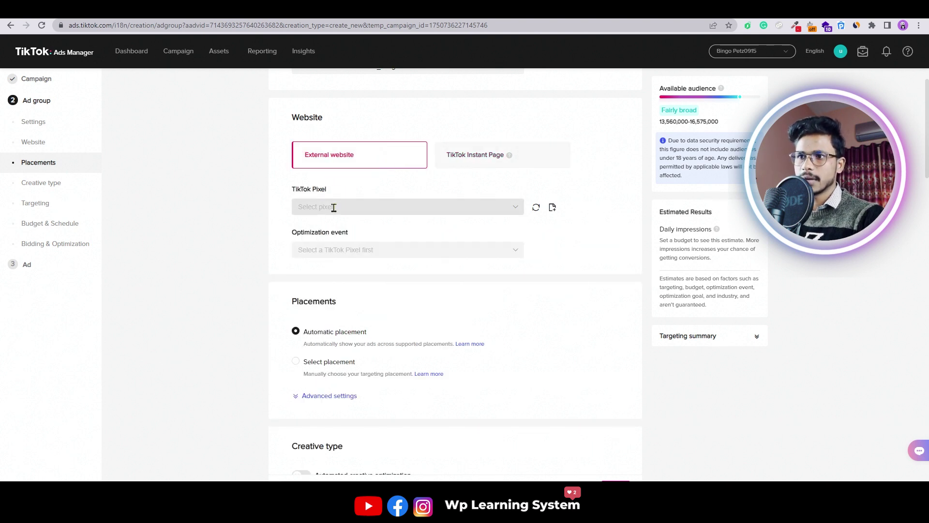
Choose "bingo pixel 1" as the TikTok Pixel for the external website.
{"action": "left_click_drag", "start_coordinate": [337, 193], "coordinate": [292, 189]}
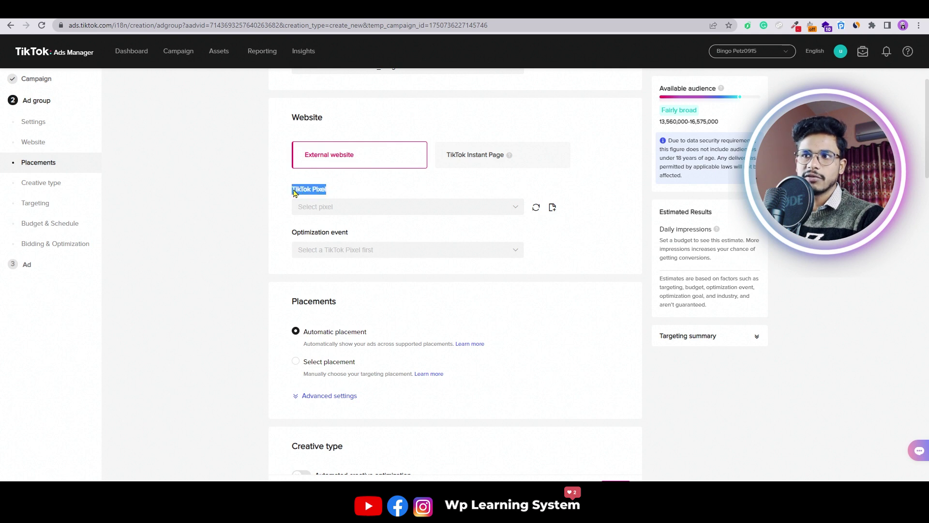
{"action": "left_click", "coordinate": [283, 193]}
{"action": "left_click", "coordinate": [344, 208]}
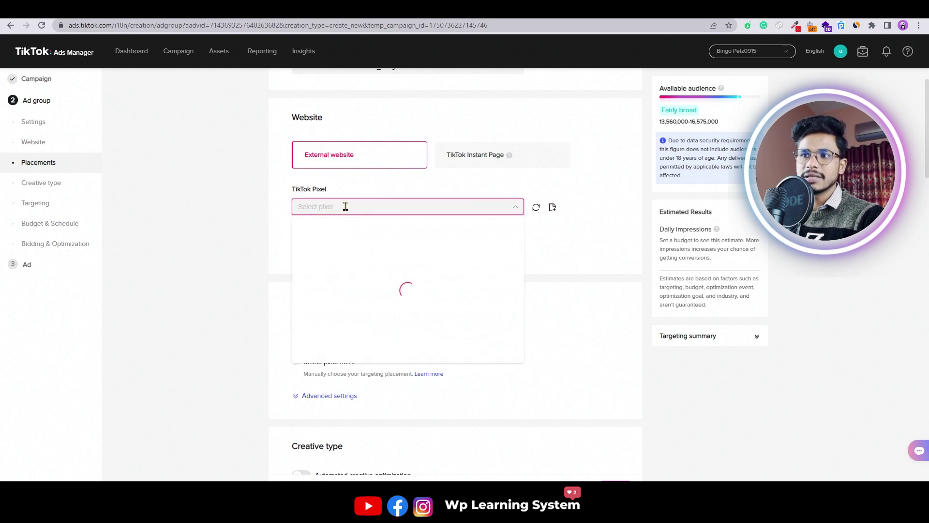
{"action": "left_click", "coordinate": [325, 231]}
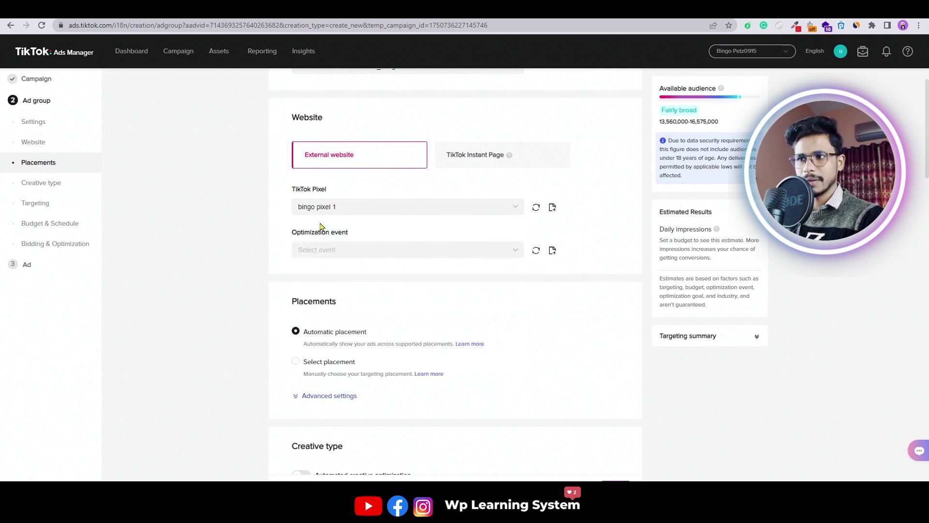
Look through the available optimization events and choose Complete Payment.
{"action": "scroll", "coordinate": [348, 196], "scroll_direction": "down", "scroll_amount": 1}
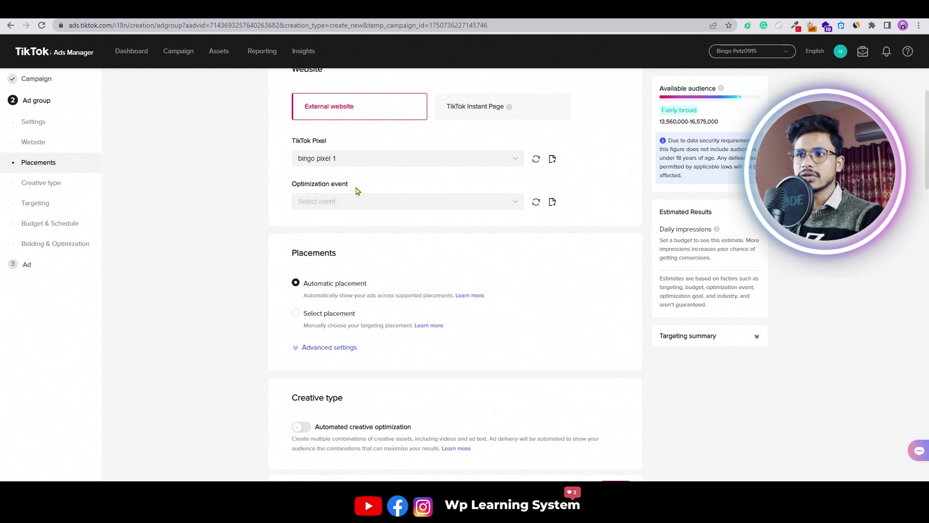
{"action": "left_click_drag", "start_coordinate": [350, 186], "coordinate": [291, 191]}
{"action": "left_click", "coordinate": [284, 186]}
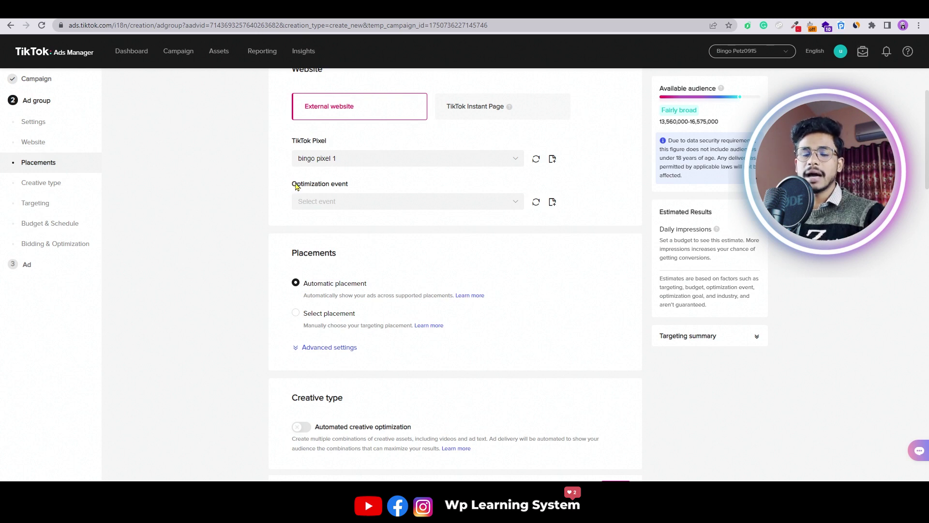
{"action": "left_click", "coordinate": [315, 206]}
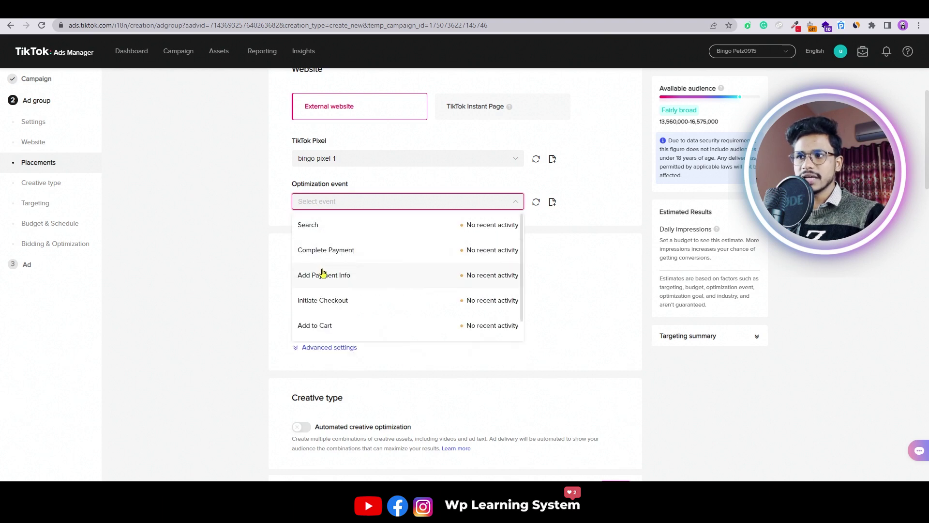
{"action": "scroll", "coordinate": [321, 271], "scroll_direction": "down", "scroll_amount": 3}
{"action": "scroll", "coordinate": [319, 254], "scroll_direction": "up", "scroll_amount": 2}
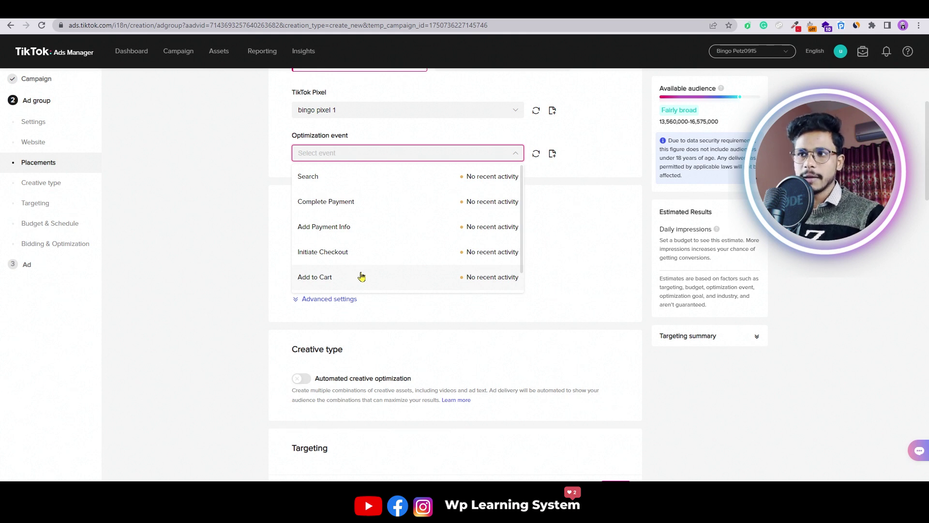
{"action": "left_click", "coordinate": [356, 207]}
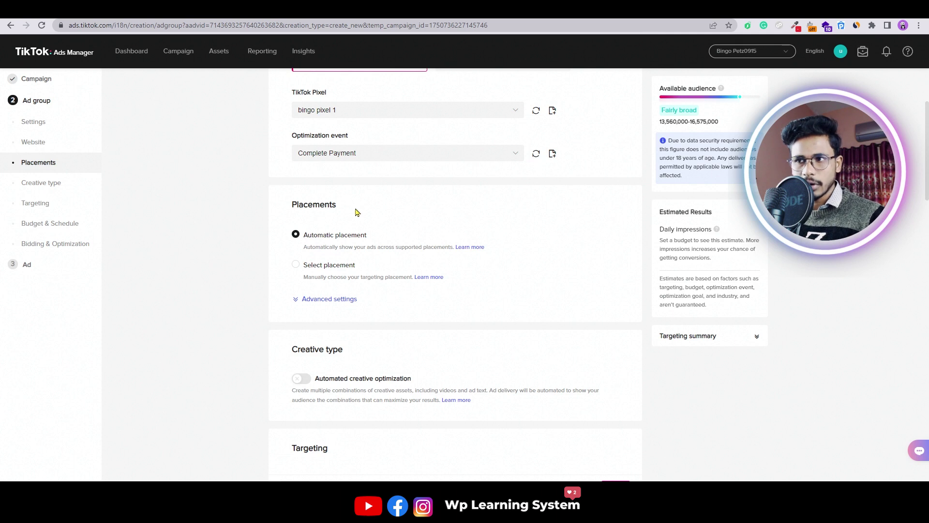
Set the ad group's placements manually and keep only TikTok, excluding News feed app series and Pangle.
{"action": "scroll", "coordinate": [350, 224], "scroll_direction": "down", "scroll_amount": 1}
{"action": "scroll", "coordinate": [345, 230], "scroll_direction": "up", "scroll_amount": 1}
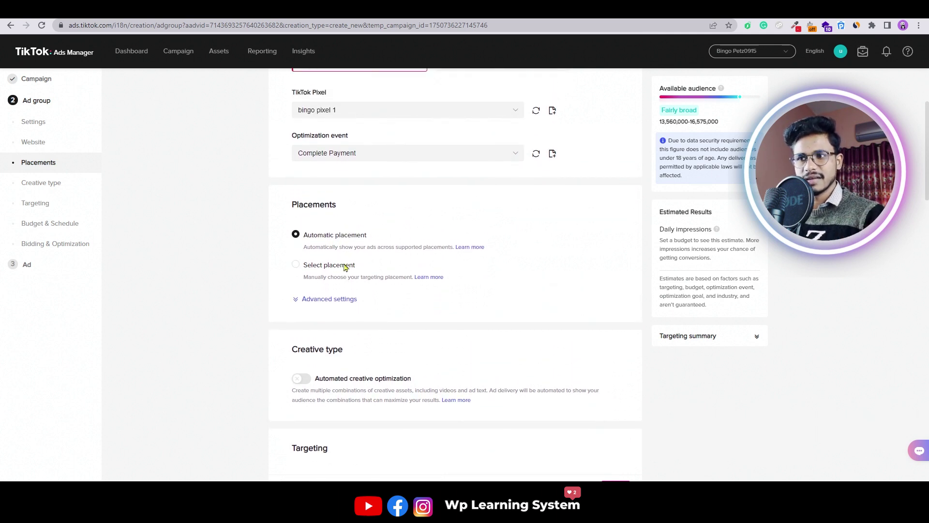
{"action": "left_click", "coordinate": [334, 300]}
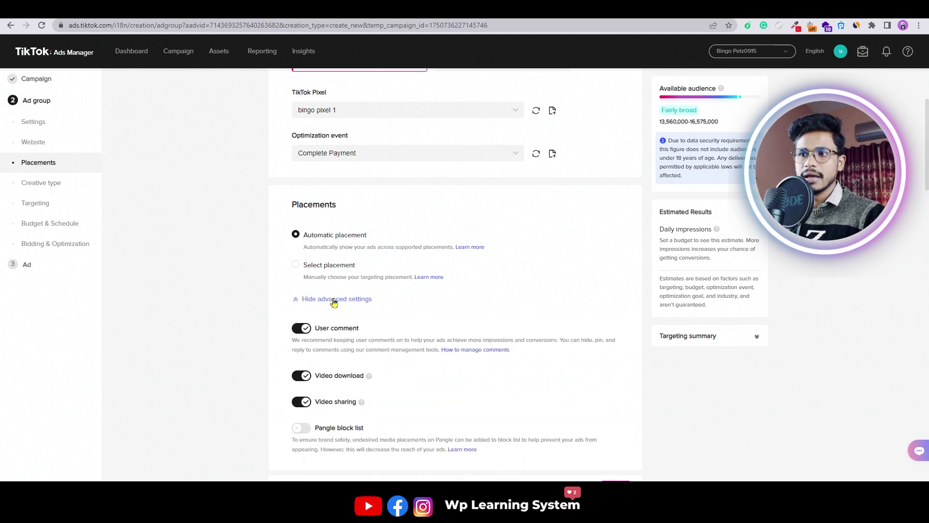
{"action": "left_click", "coordinate": [332, 300]}
{"action": "left_click", "coordinate": [314, 270]}
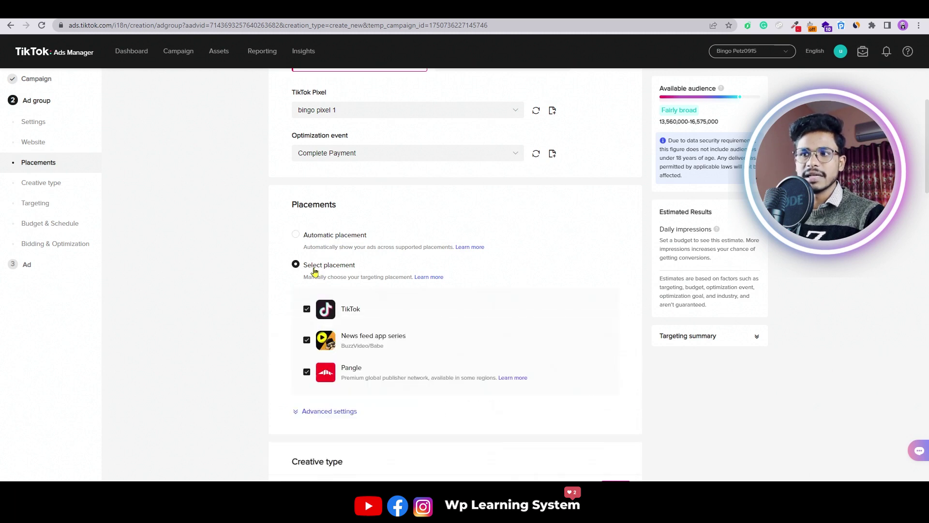
{"action": "scroll", "coordinate": [314, 281], "scroll_direction": "down", "scroll_amount": 1}
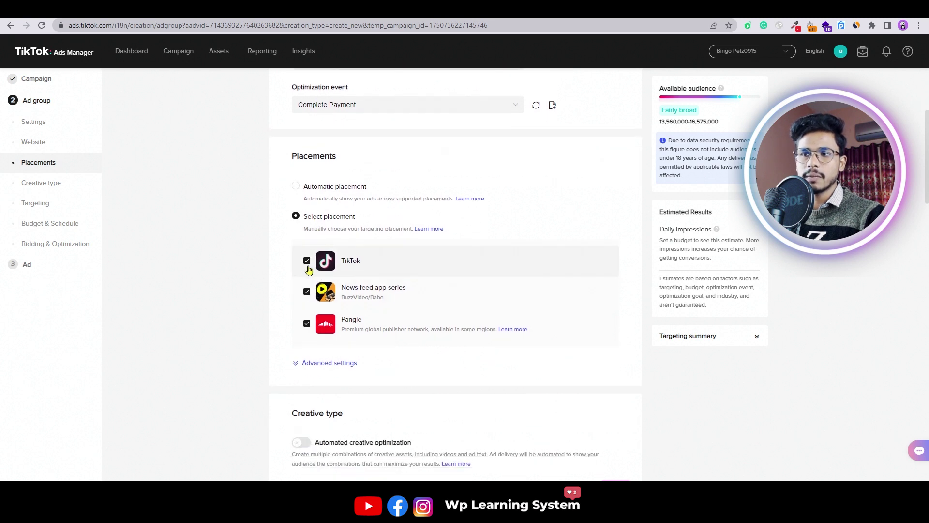
{"action": "left_click", "coordinate": [307, 292]}
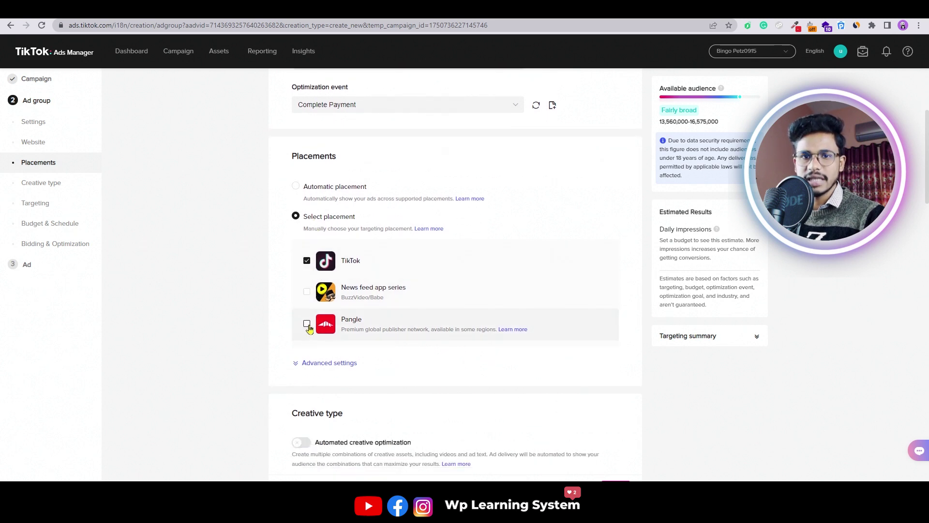
{"action": "left_click", "coordinate": [307, 325]}
Examine the advanced placement settings for user comments, video download and video sharing.
{"action": "scroll", "coordinate": [300, 319], "scroll_direction": "down", "scroll_amount": 3}
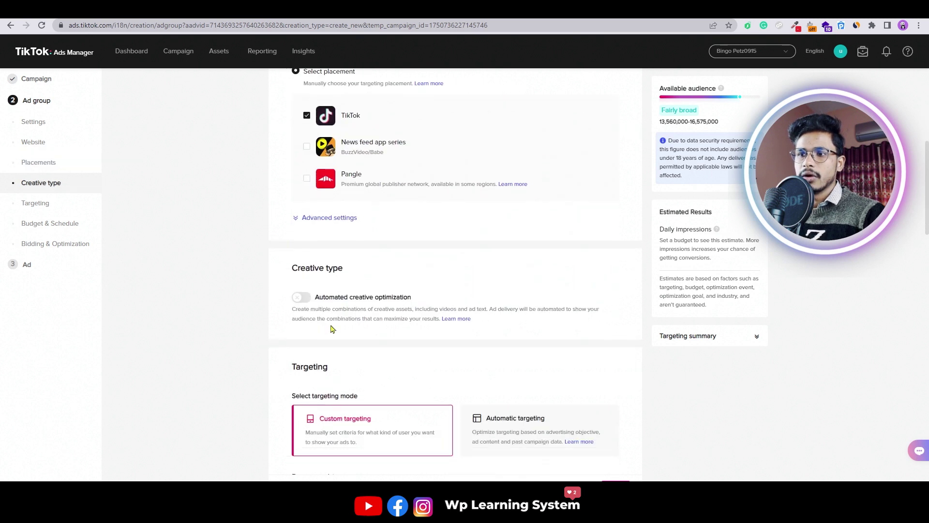
{"action": "left_click", "coordinate": [324, 219]}
{"action": "scroll", "coordinate": [326, 214], "scroll_direction": "down", "scroll_amount": 1}
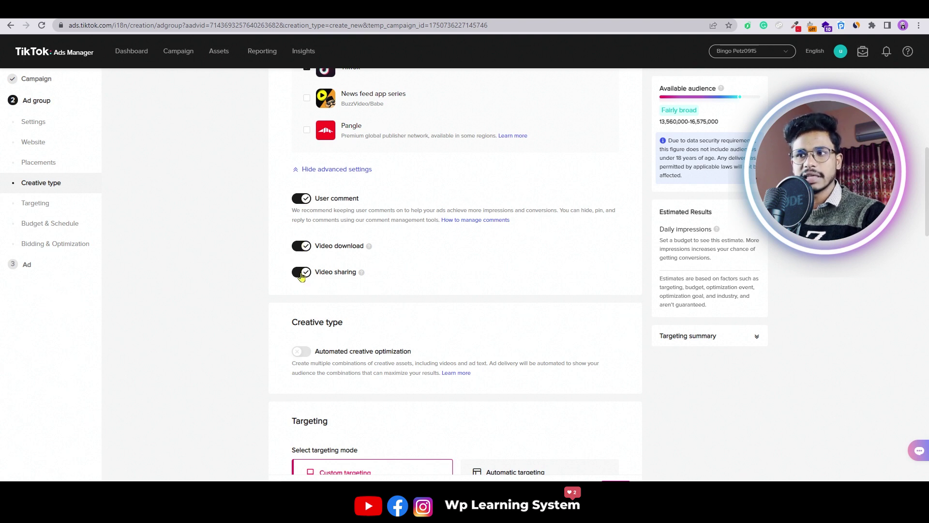
{"action": "left_click", "coordinate": [329, 175]}
Try Automated creative optimization for the ad group's creative type and switch it back off.
{"action": "scroll", "coordinate": [309, 192], "scroll_direction": "down", "scroll_amount": 1}
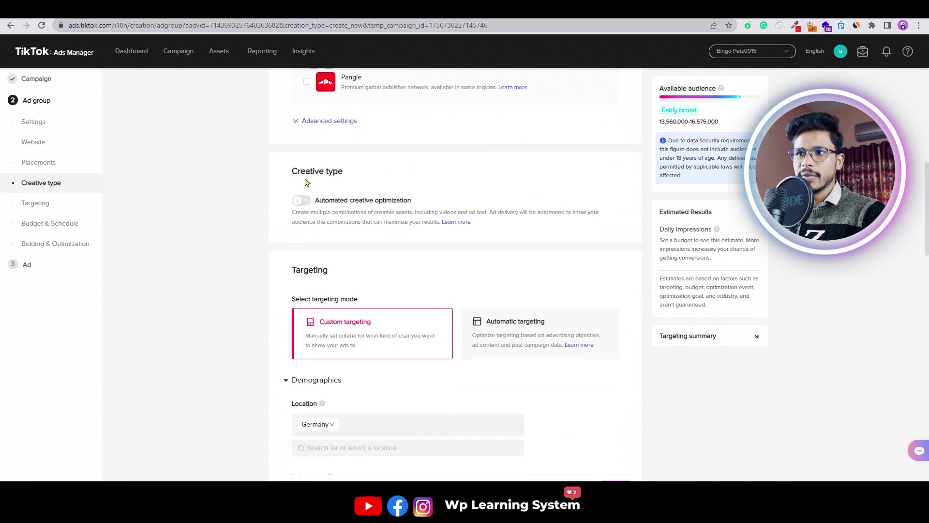
{"action": "left_click_drag", "start_coordinate": [293, 172], "coordinate": [345, 174]}
{"action": "left_click", "coordinate": [345, 174]}
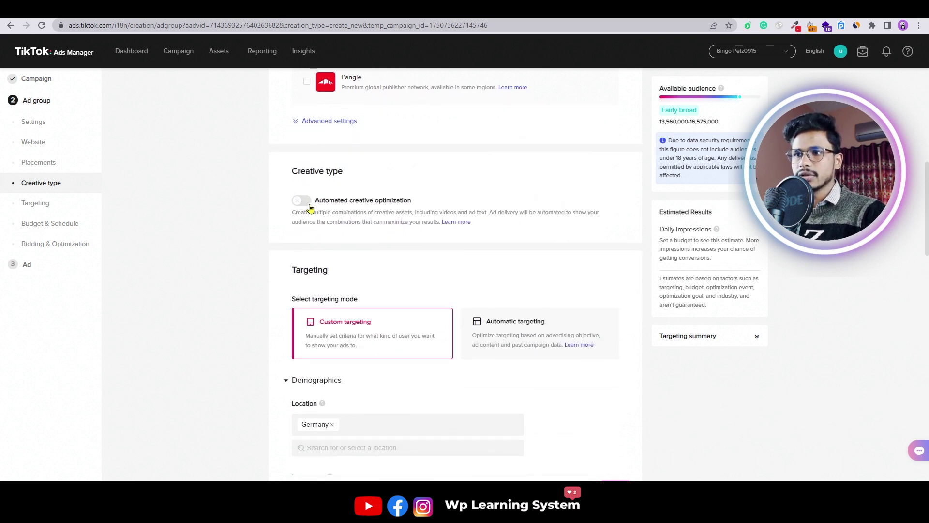
{"action": "left_click", "coordinate": [304, 203]}
{"action": "left_click", "coordinate": [306, 204]}
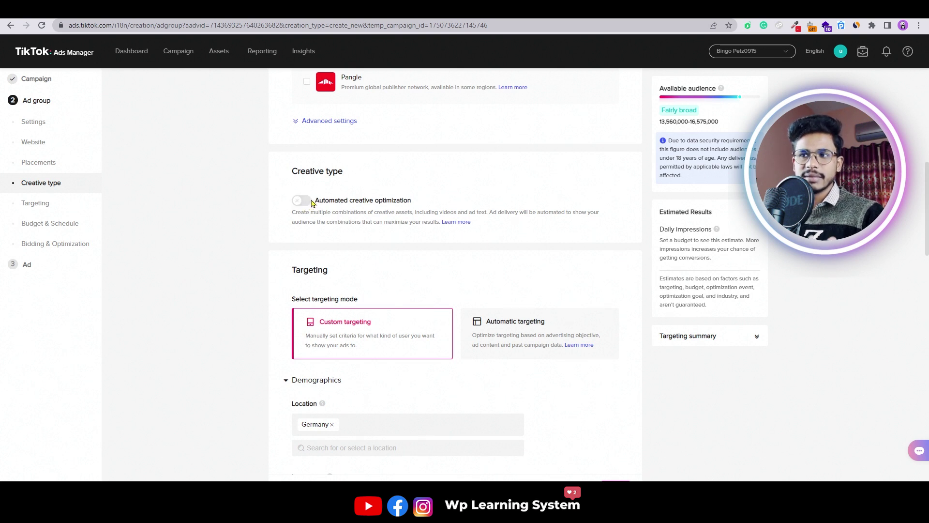
Try Automatic targeting as the ad group's targeting mode and switch back to Custom targeting.
{"action": "scroll", "coordinate": [312, 203], "scroll_direction": "down", "scroll_amount": 2}
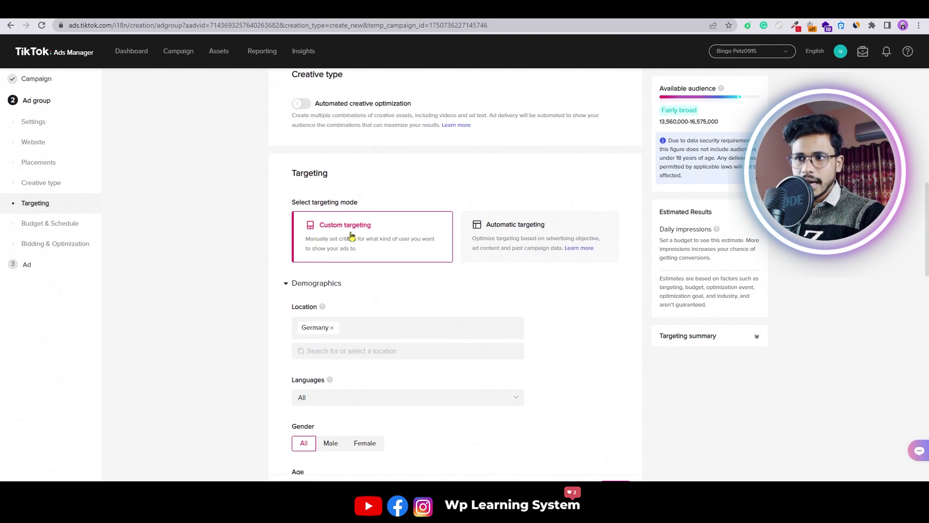
{"action": "left_click", "coordinate": [491, 236]}
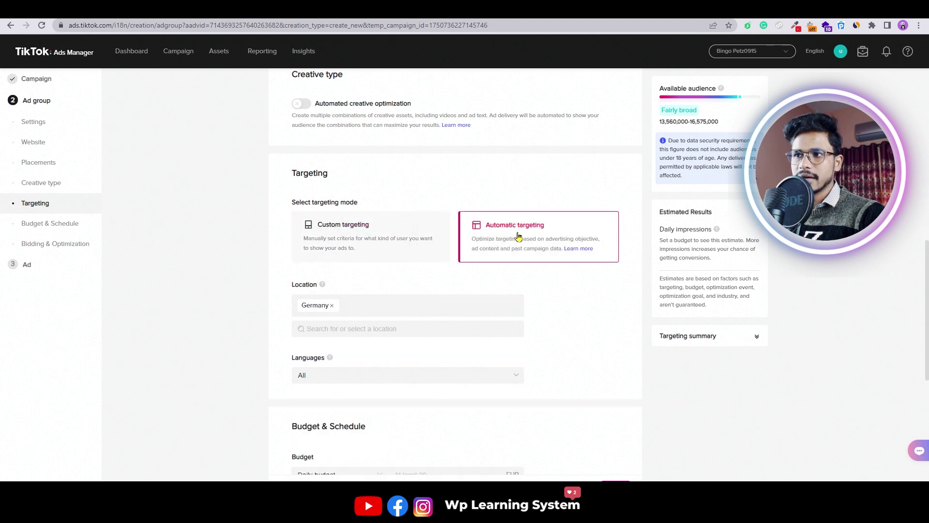
{"action": "left_click", "coordinate": [360, 231]}
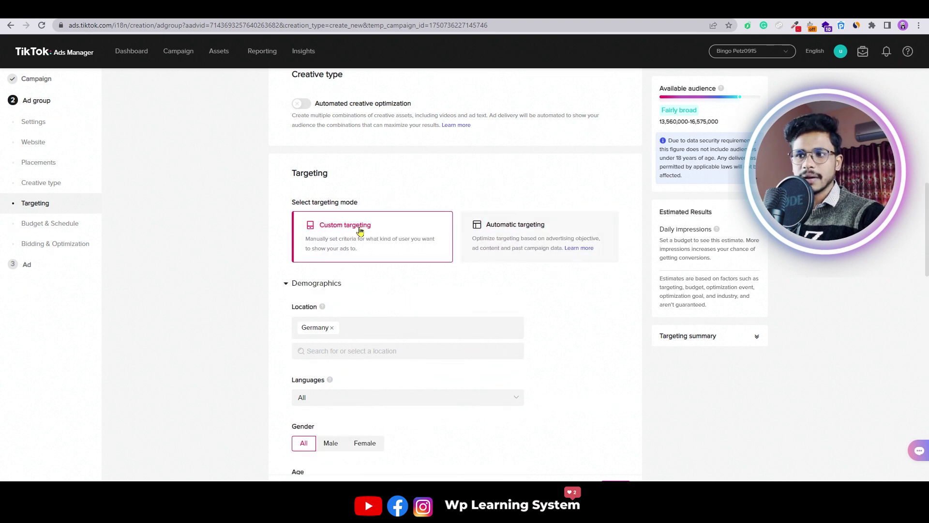
Review the demographic targeting settings, including location, languages, gender and age, and examine the household income options.
{"action": "scroll", "coordinate": [360, 231], "scroll_direction": "down", "scroll_amount": 2}
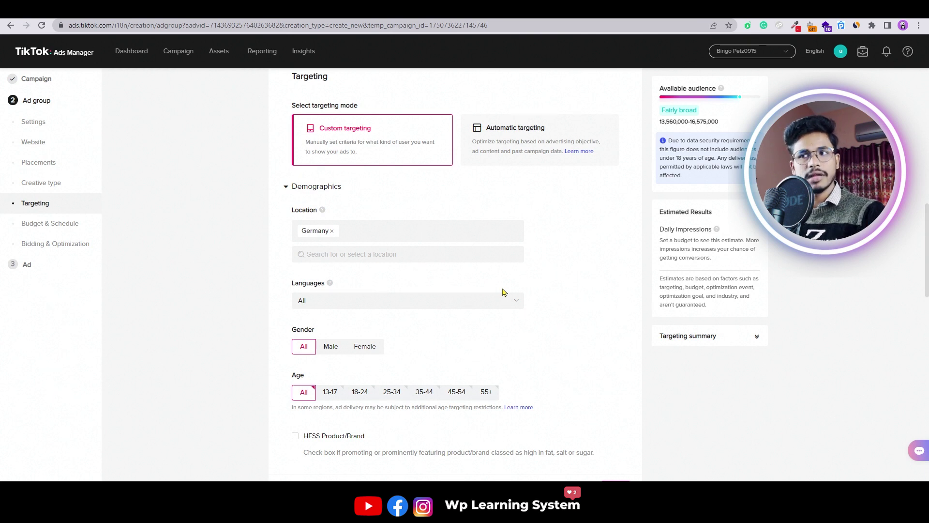
{"action": "scroll", "coordinate": [326, 251], "scroll_direction": "down", "scroll_amount": 1}
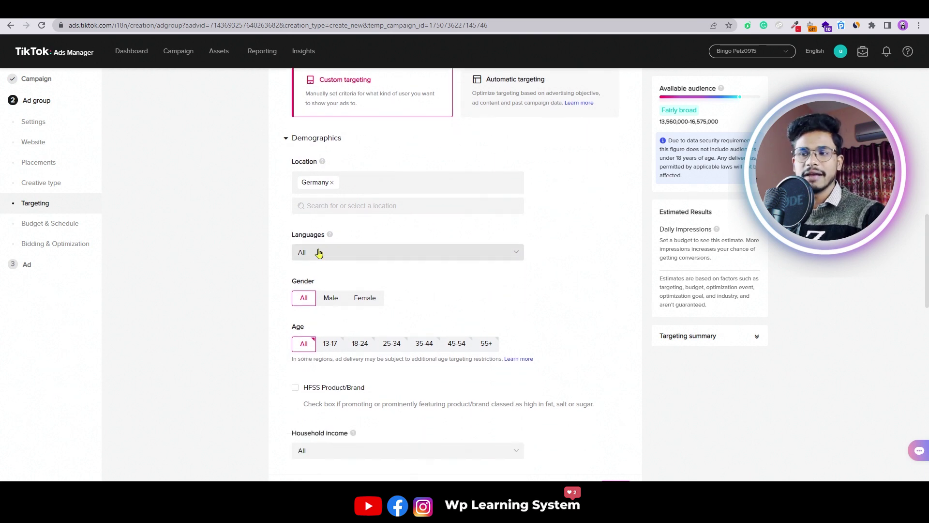
{"action": "scroll", "coordinate": [328, 261], "scroll_direction": "down", "scroll_amount": 1}
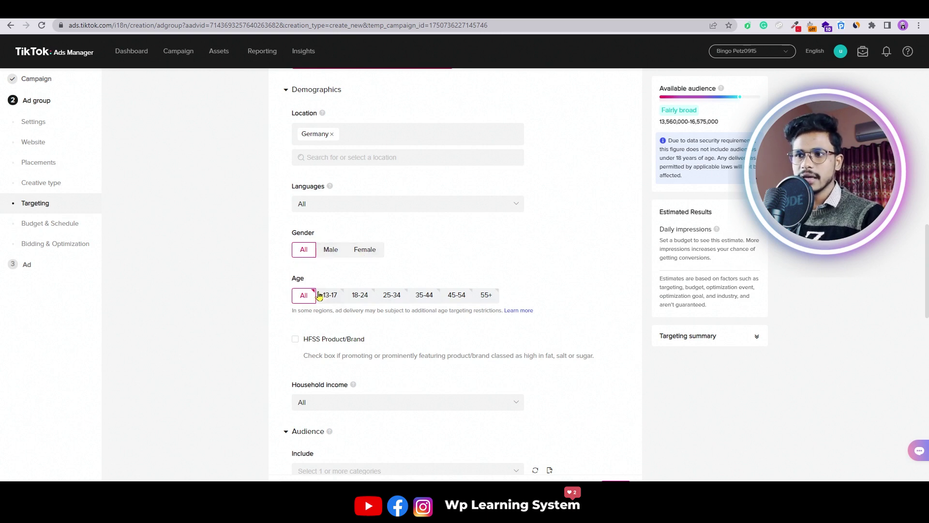
{"action": "scroll", "coordinate": [382, 295], "scroll_direction": "down", "scroll_amount": 2}
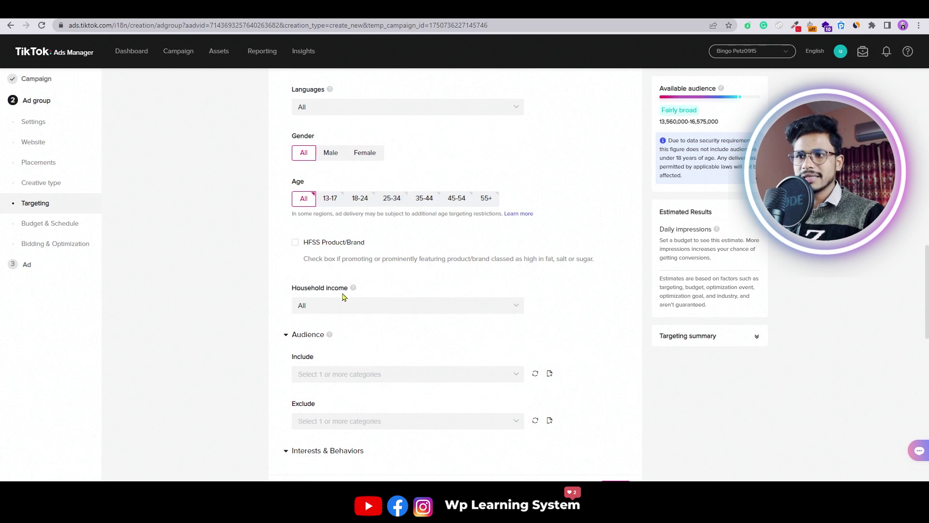
{"action": "scroll", "coordinate": [342, 297], "scroll_direction": "down", "scroll_amount": 2}
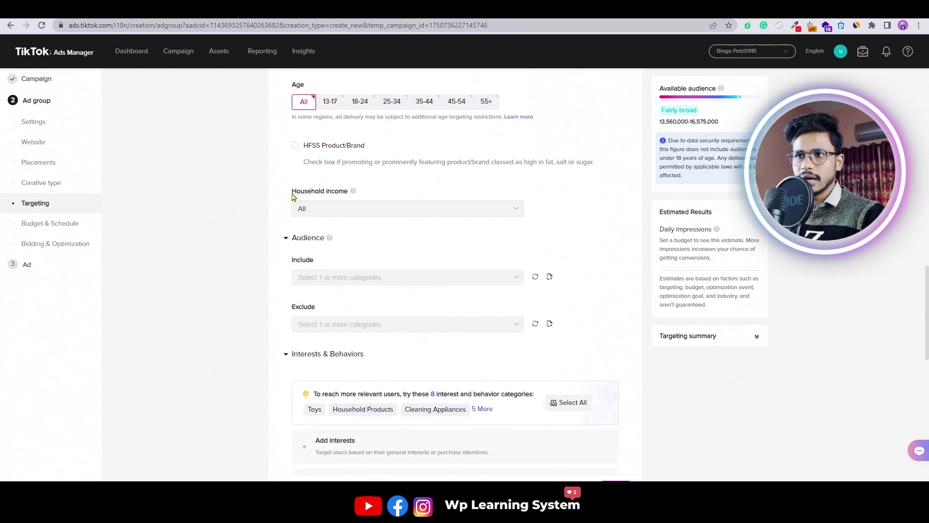
{"action": "left_click", "coordinate": [322, 209]}
{"action": "left_click", "coordinate": [321, 209]}
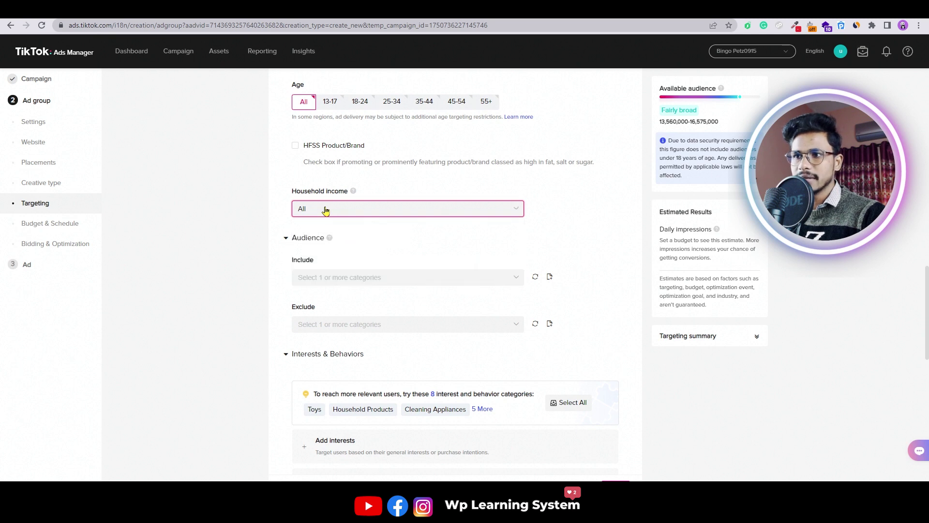
{"action": "scroll", "coordinate": [330, 224], "scroll_direction": "down", "scroll_amount": 2}
{"action": "scroll", "coordinate": [326, 182], "scroll_direction": "up", "scroll_amount": 1}
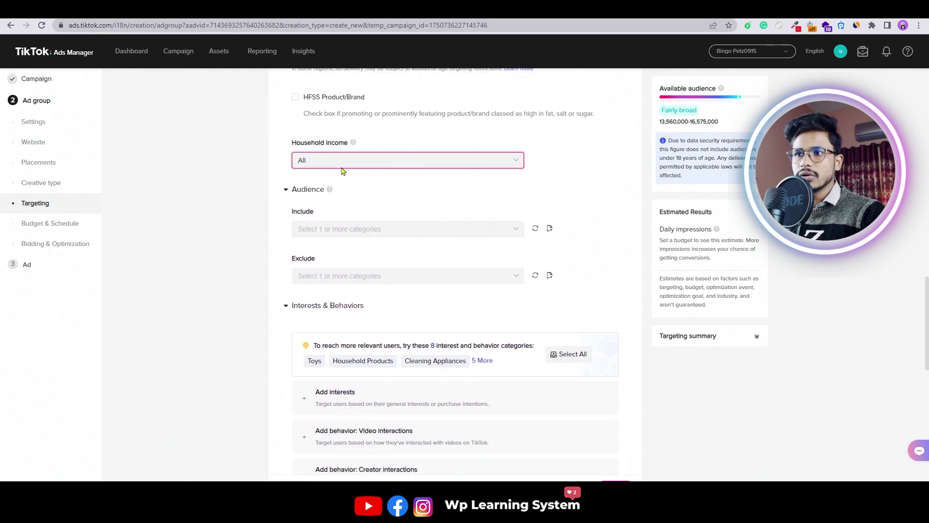
{"action": "left_click", "coordinate": [344, 162]}
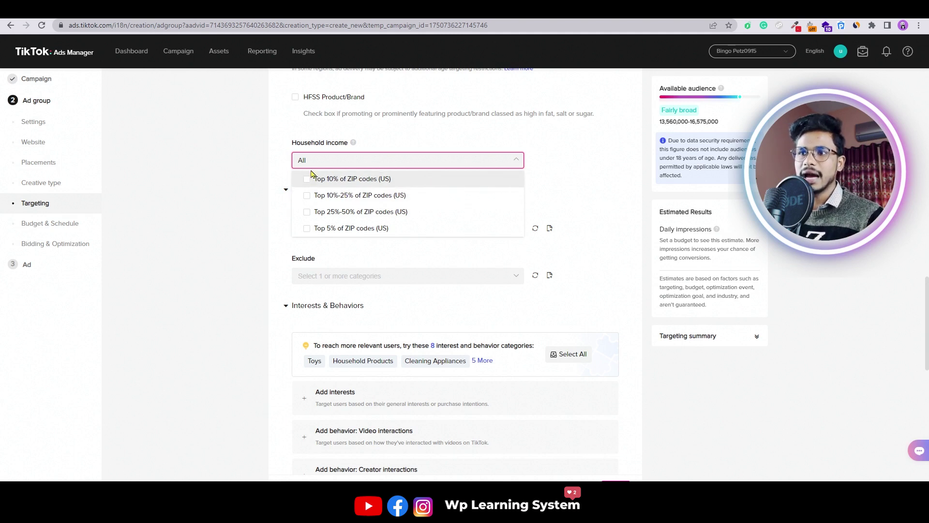
{"action": "left_click", "coordinate": [315, 167]}
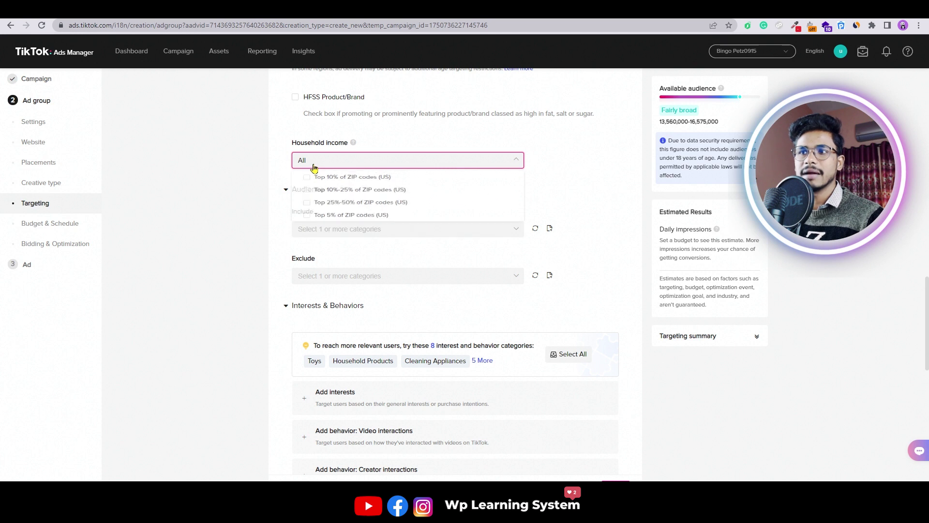
Check which custom and lookalike audiences are available to include in the targeting, and review the exclusion setting.
{"action": "left_click", "coordinate": [317, 230]}
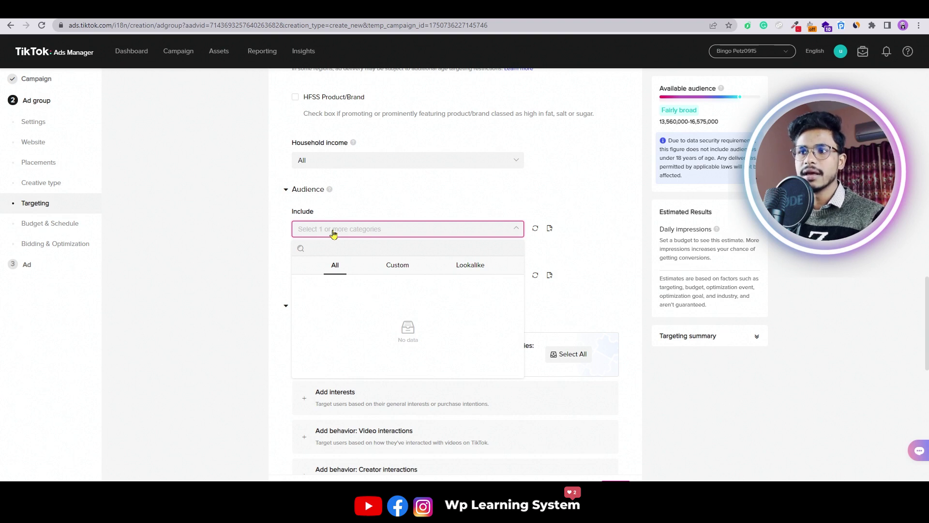
{"action": "left_click", "coordinate": [333, 233]}
{"action": "scroll", "coordinate": [334, 233], "scroll_direction": "down", "scroll_amount": 1}
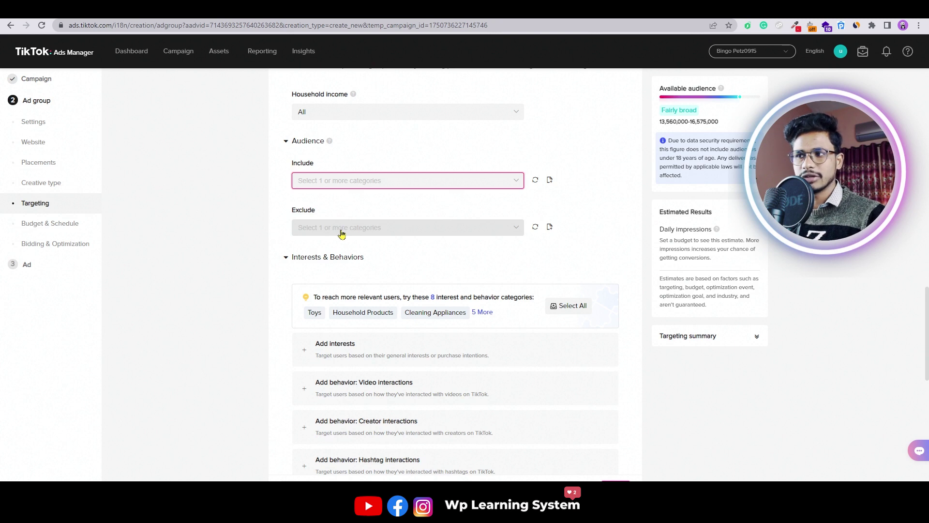
{"action": "scroll", "coordinate": [343, 235], "scroll_direction": "down", "scroll_amount": 2}
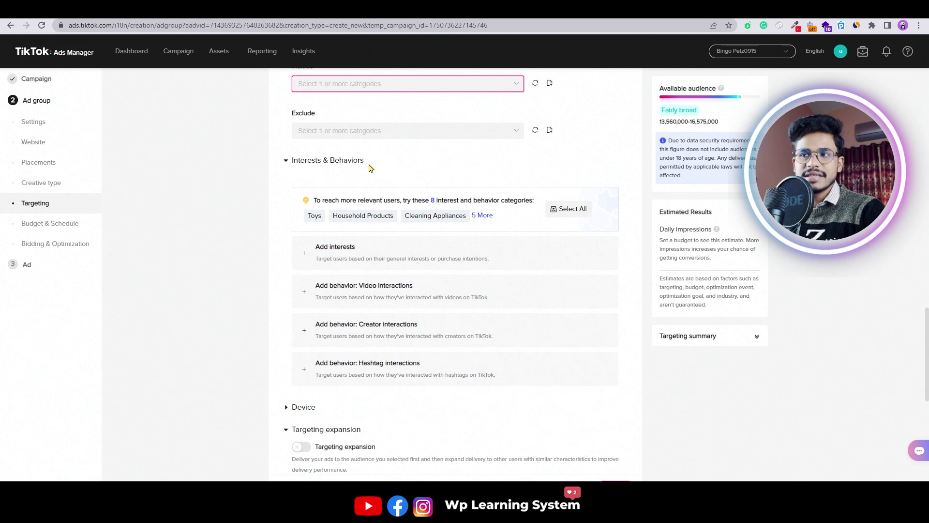
Add interest targeting based on Purchase intention, search for "shoes" and include the Men's Shoes category.
{"action": "scroll", "coordinate": [369, 168], "scroll_direction": "down", "scroll_amount": 1}
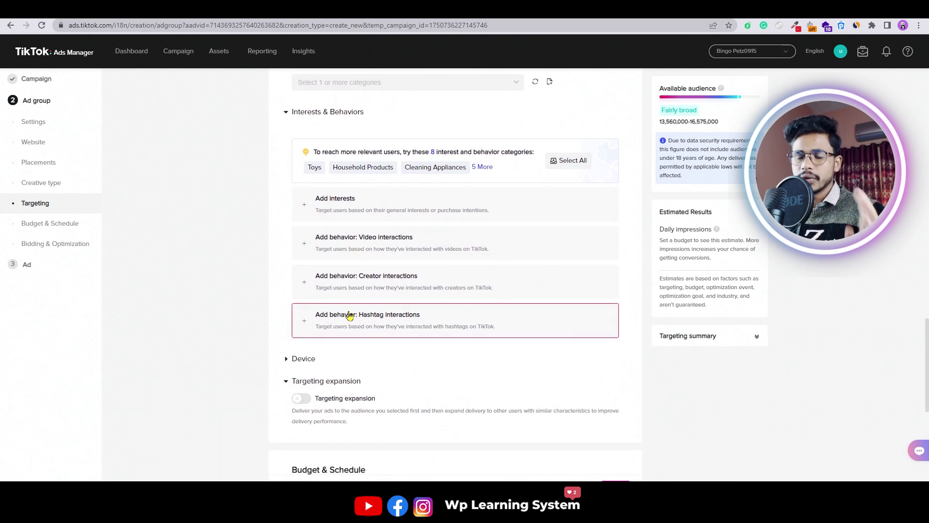
{"action": "left_click", "coordinate": [348, 211]}
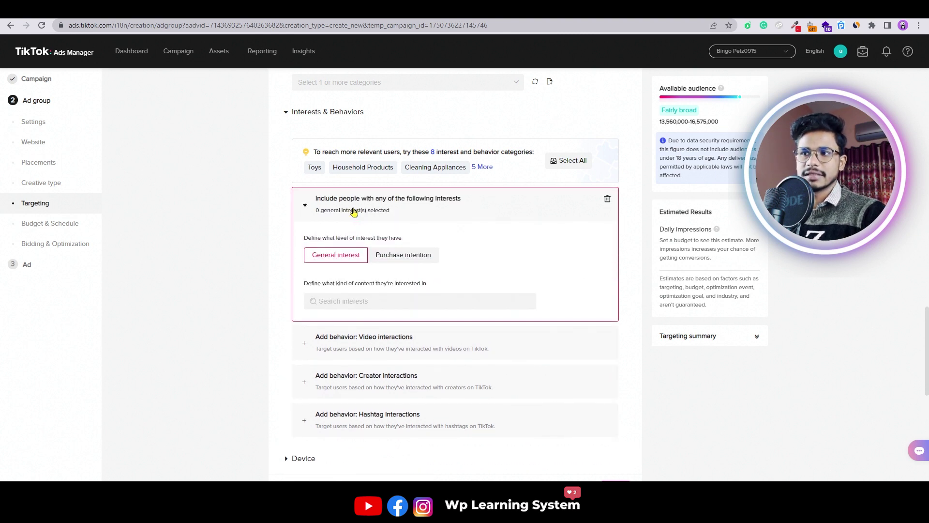
{"action": "left_click", "coordinate": [405, 257]}
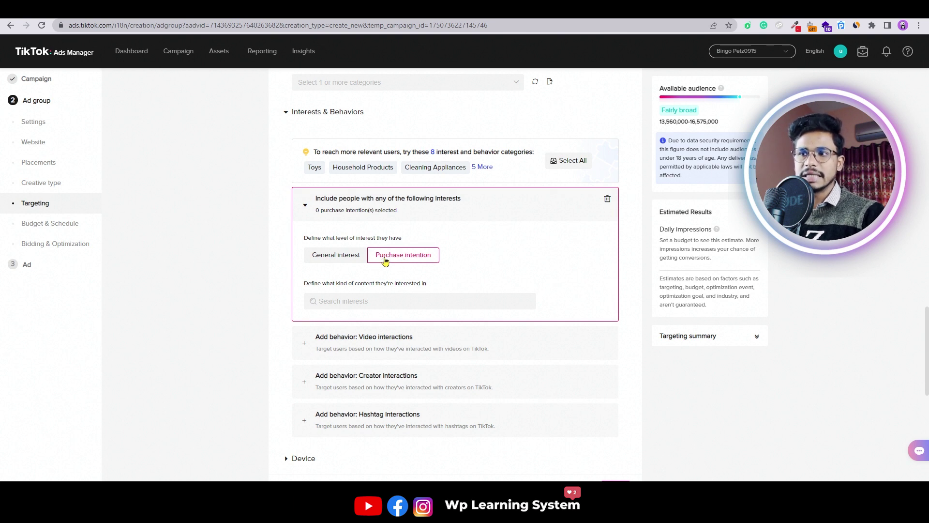
{"action": "left_click", "coordinate": [367, 303]}
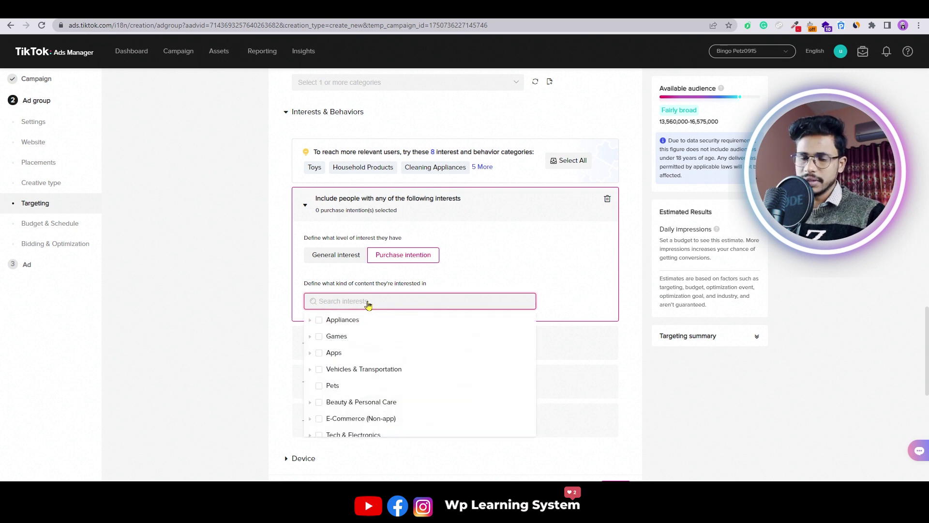
{"action": "type", "text": "sh"}
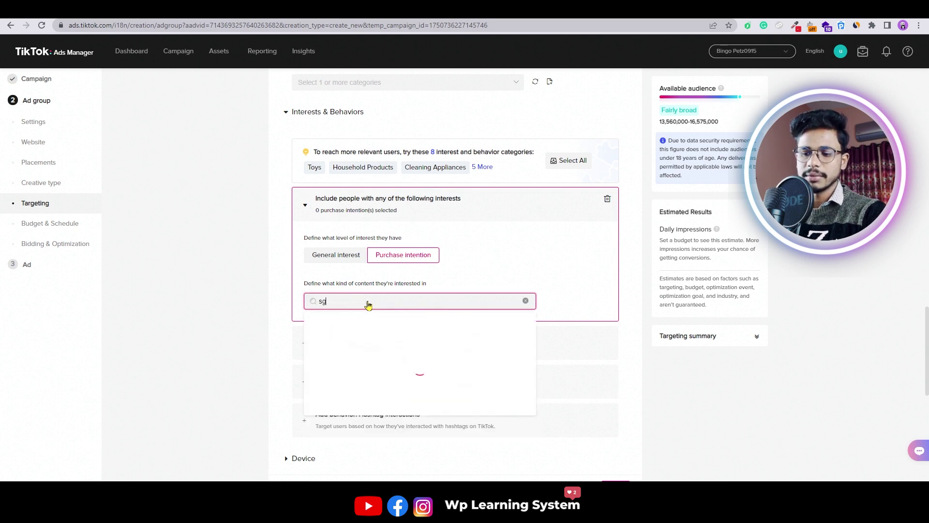
{"action": "type", "text": "oes"}
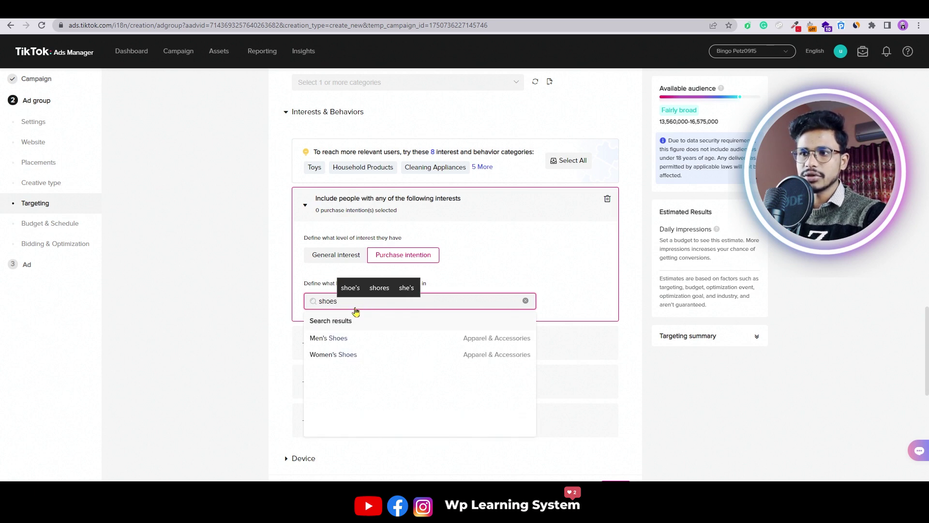
{"action": "left_click", "coordinate": [341, 344]}
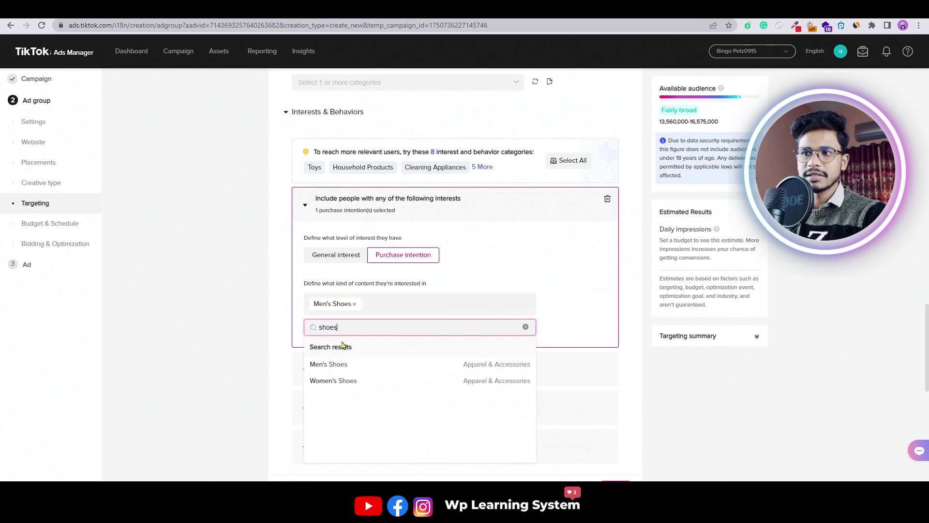
{"action": "left_click", "coordinate": [525, 327]}
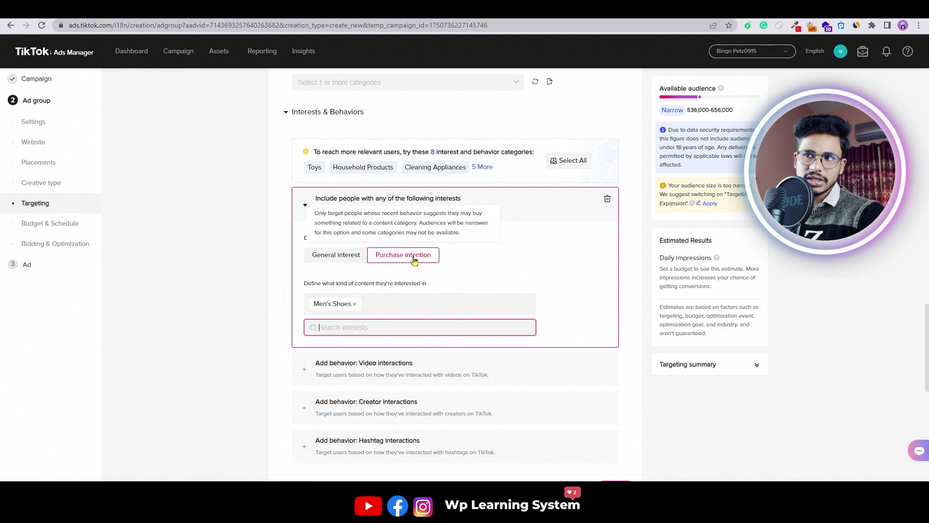
Remove Men's Shoes from the purchase intentions and set the interest level to General interest.
{"action": "left_click", "coordinate": [355, 304]}
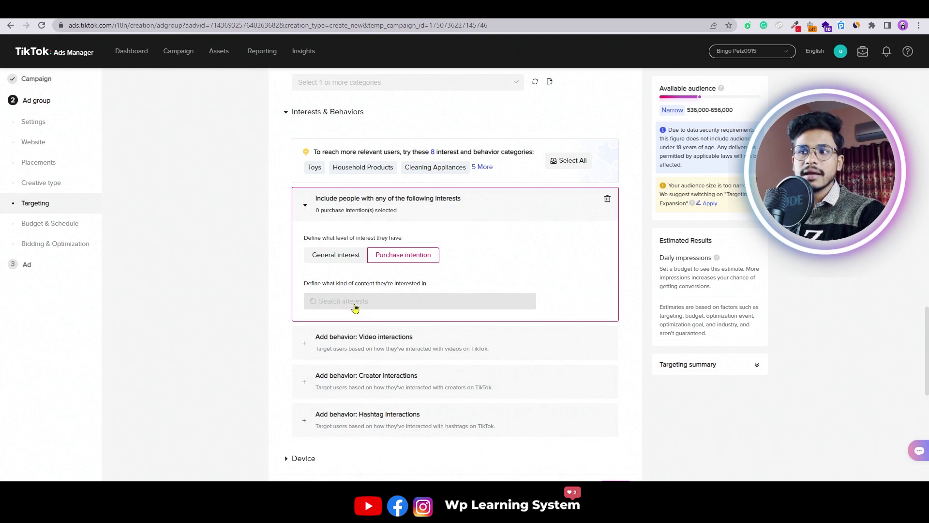
{"action": "left_click", "coordinate": [348, 261]}
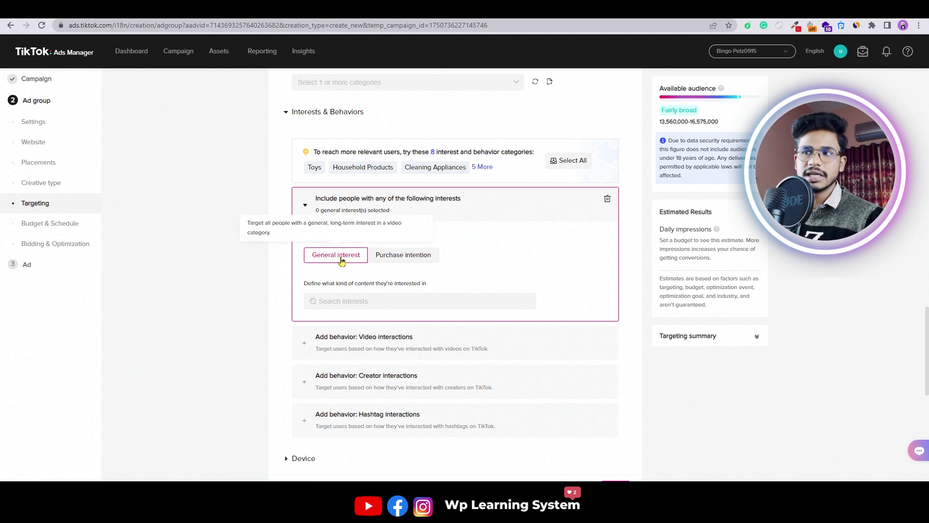
Remove the general interest group from the Interests & Behaviors targeting.
{"action": "left_click", "coordinate": [607, 198]}
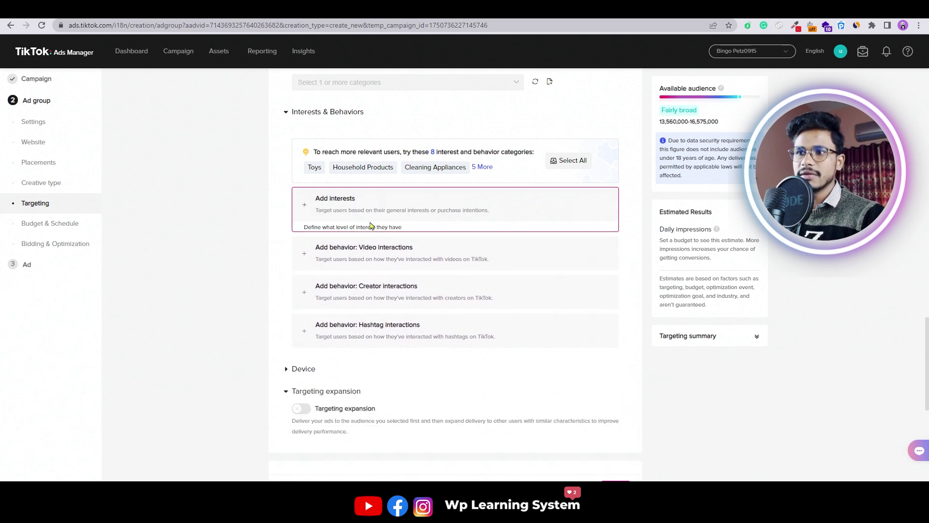
Add video-interaction behavior targeting for people who watched till end, liked, commented or shared, within the last 7 Days.
{"action": "scroll", "coordinate": [348, 237], "scroll_direction": "down", "scroll_amount": 1}
{"action": "left_click", "coordinate": [352, 200]}
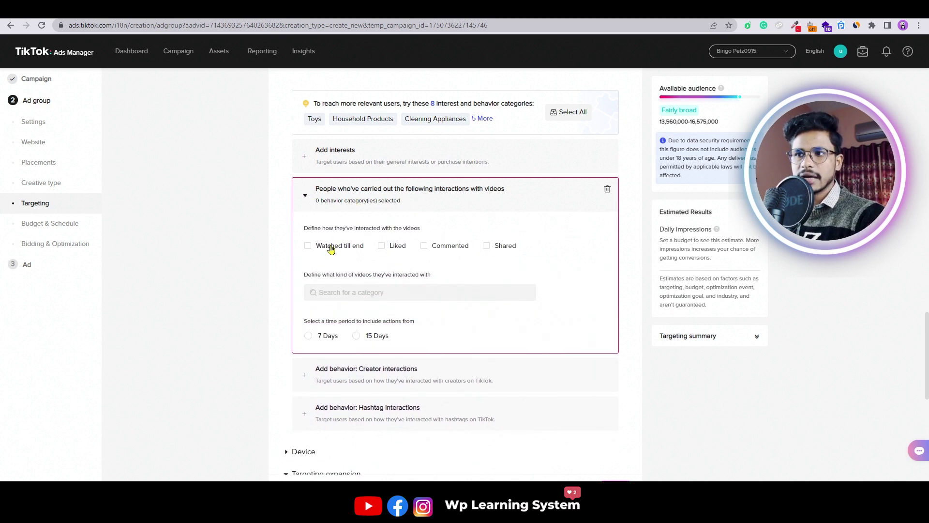
{"action": "left_click", "coordinate": [331, 247]}
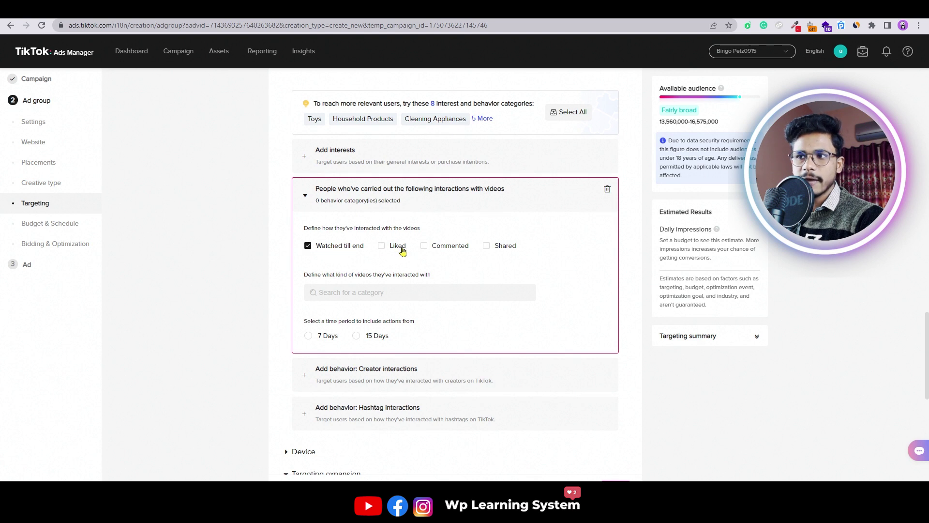
{"action": "left_click", "coordinate": [399, 247]}
{"action": "left_click", "coordinate": [443, 250]}
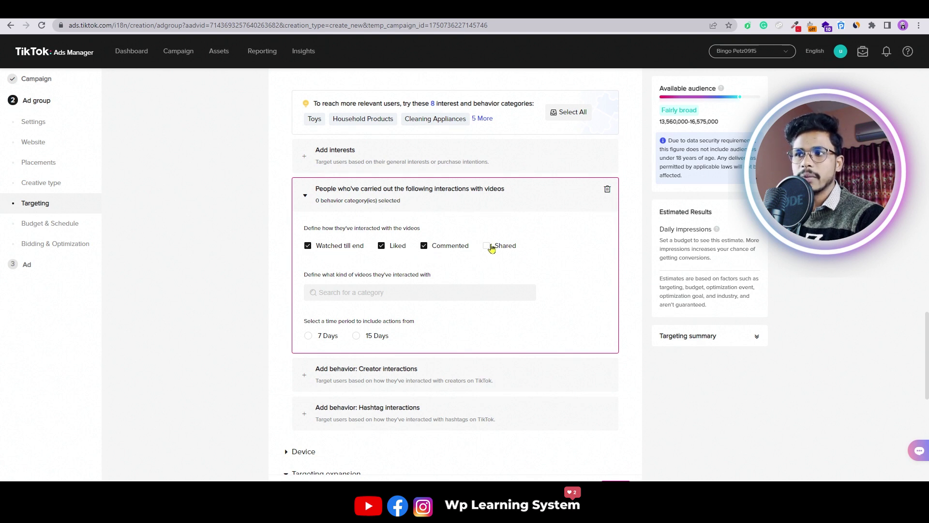
{"action": "left_click", "coordinate": [489, 246]}
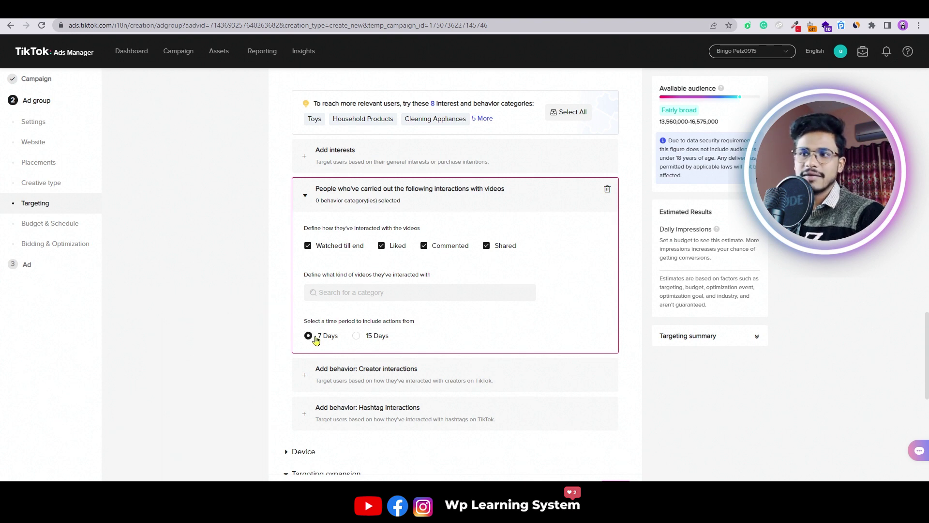
Remove the video-interaction behavior from the targeting.
{"action": "left_click", "coordinate": [607, 192]}
{"action": "left_click", "coordinate": [446, 199]}
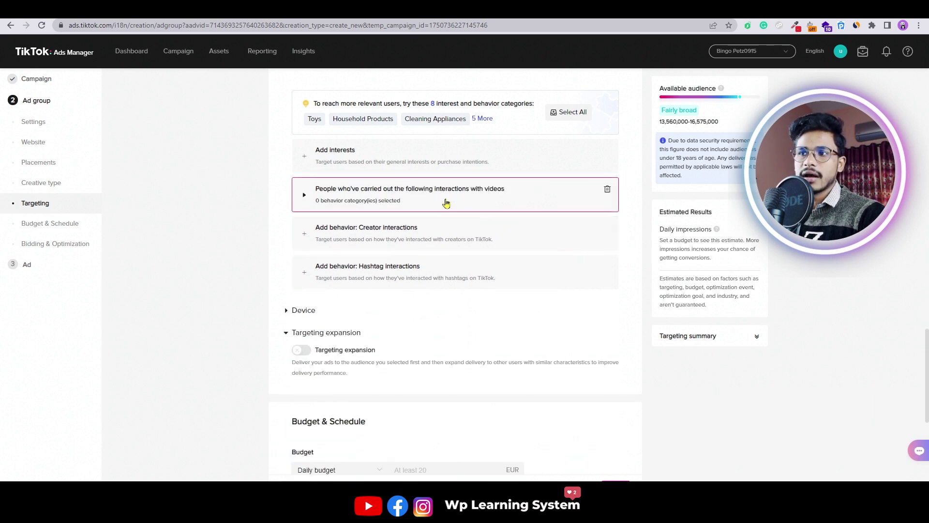
{"action": "left_click", "coordinate": [452, 198]}
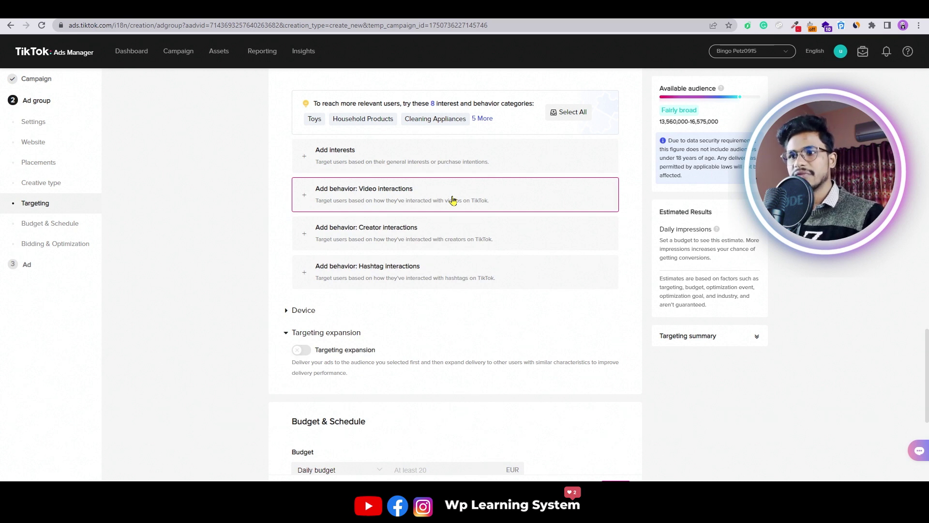
Try creator-interaction targeting with Followed and Viewed profile, check the hashtag-interaction option, and discard both behaviors.
{"action": "left_click", "coordinate": [386, 241]}
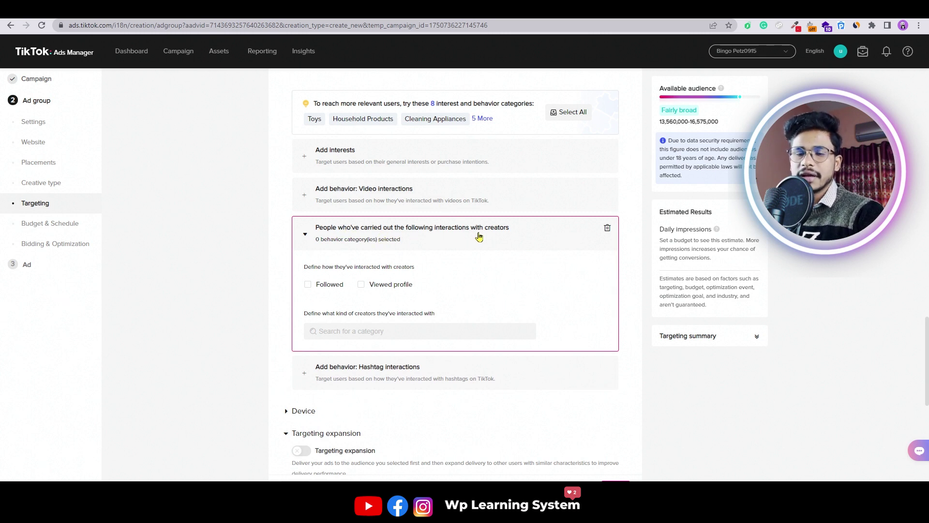
{"action": "left_click", "coordinate": [363, 287]}
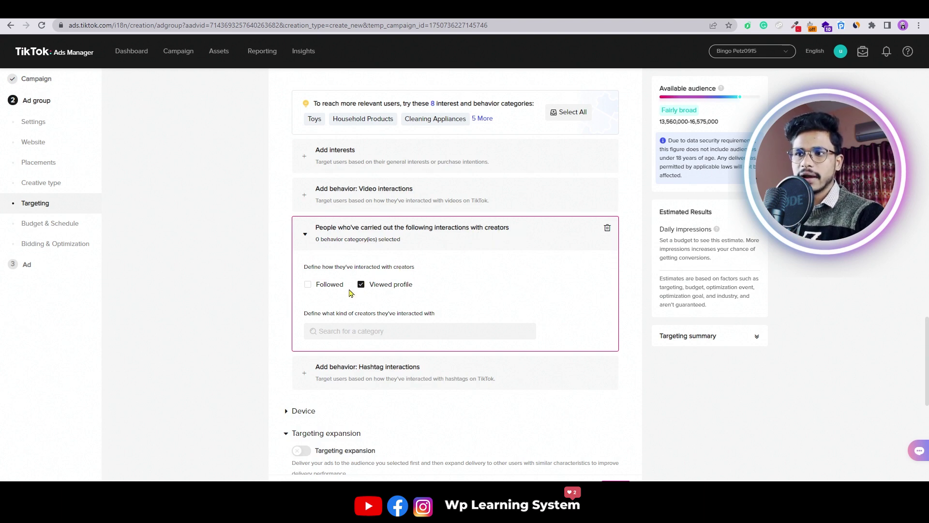
{"action": "left_click", "coordinate": [323, 289]}
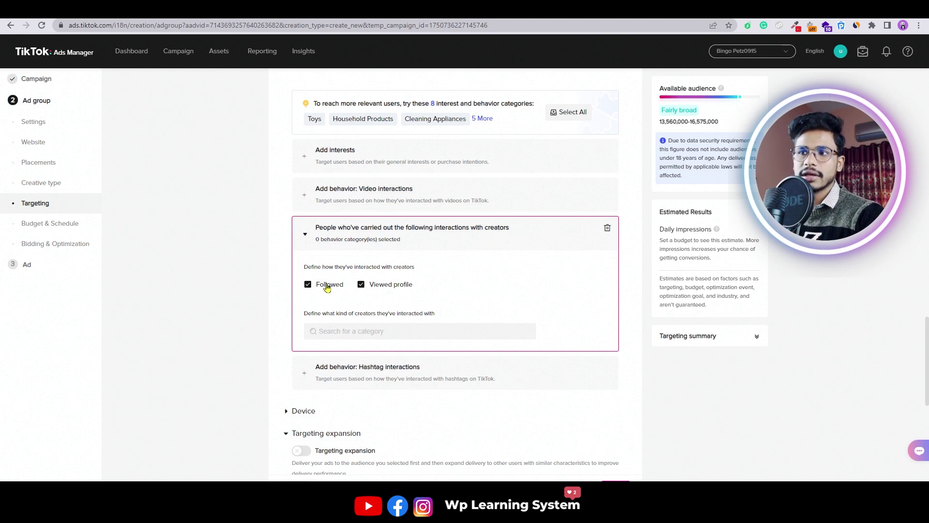
{"action": "left_click", "coordinate": [362, 286]}
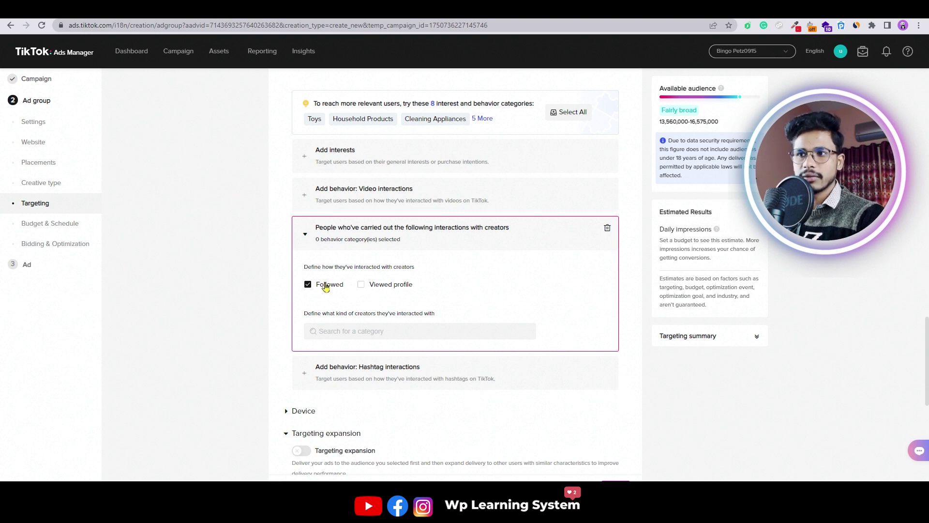
{"action": "left_click", "coordinate": [435, 234]}
{"action": "left_click", "coordinate": [388, 273]}
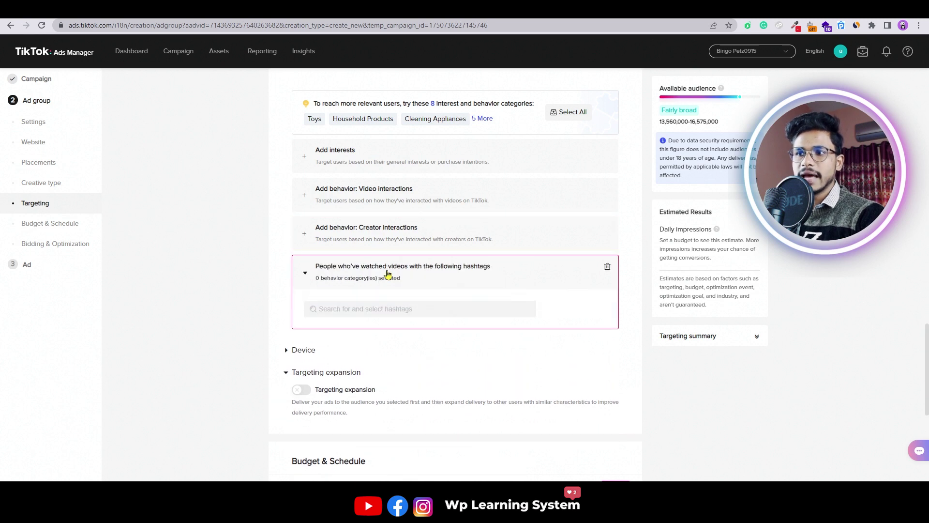
{"action": "left_click", "coordinate": [389, 274]}
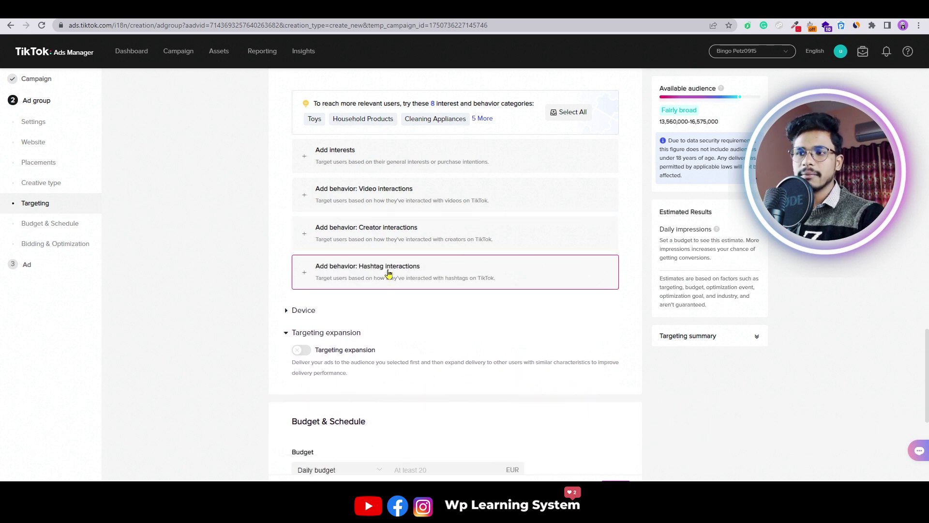
Try adding interest targeting with the level set to Purchase intention, and remove the interest group again.
{"action": "scroll", "coordinate": [387, 271], "scroll_direction": "up", "scroll_amount": 1}
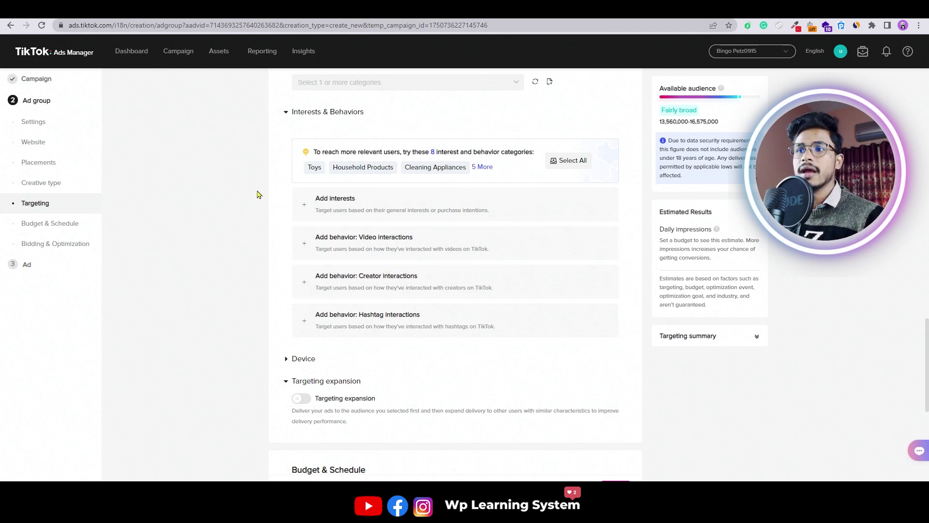
{"action": "left_click", "coordinate": [341, 205]}
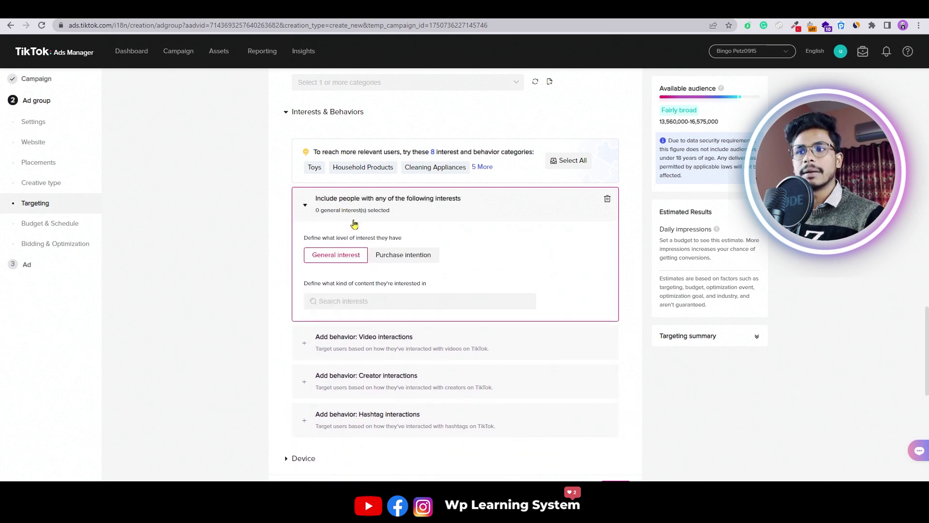
{"action": "left_click", "coordinate": [398, 261]}
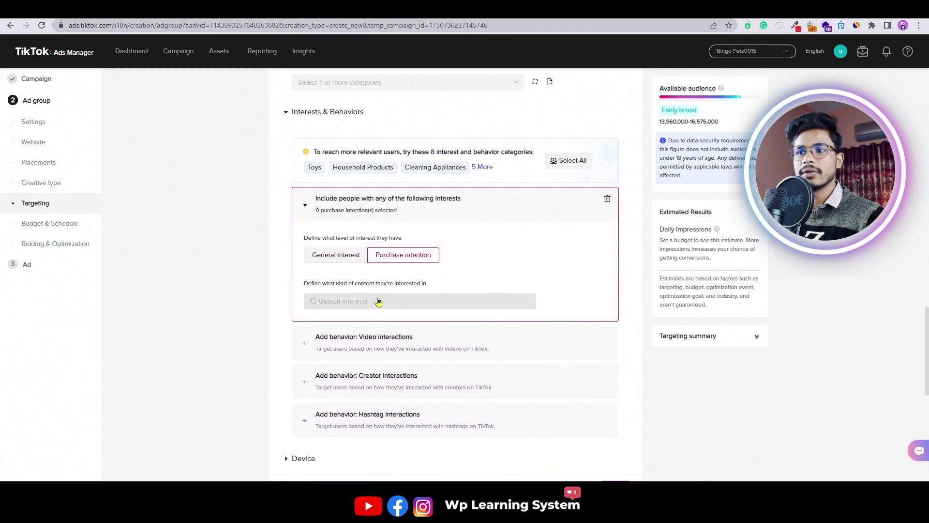
{"action": "left_click", "coordinate": [608, 199]}
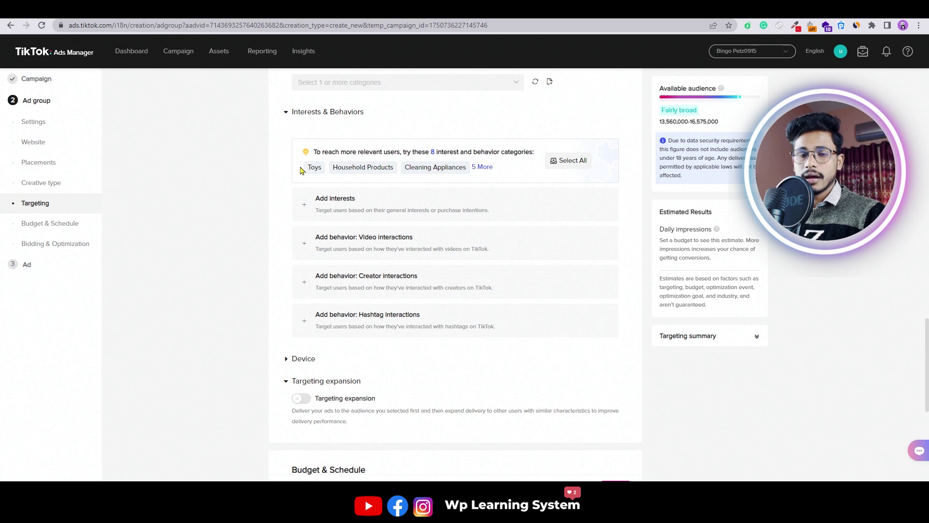
Examine the device targeting settings, including the choices available for OS versions and device model.
{"action": "scroll", "coordinate": [268, 191], "scroll_direction": "down", "scroll_amount": 3}
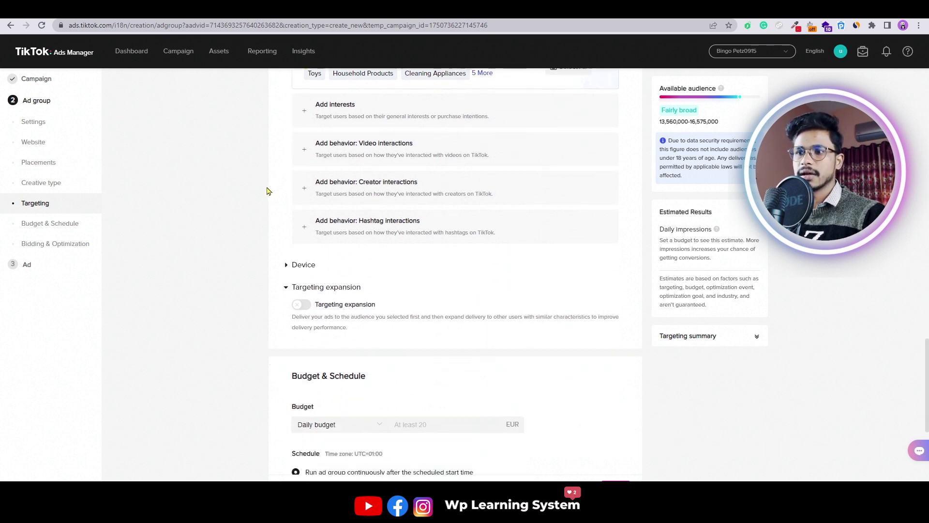
{"action": "left_click", "coordinate": [294, 214]}
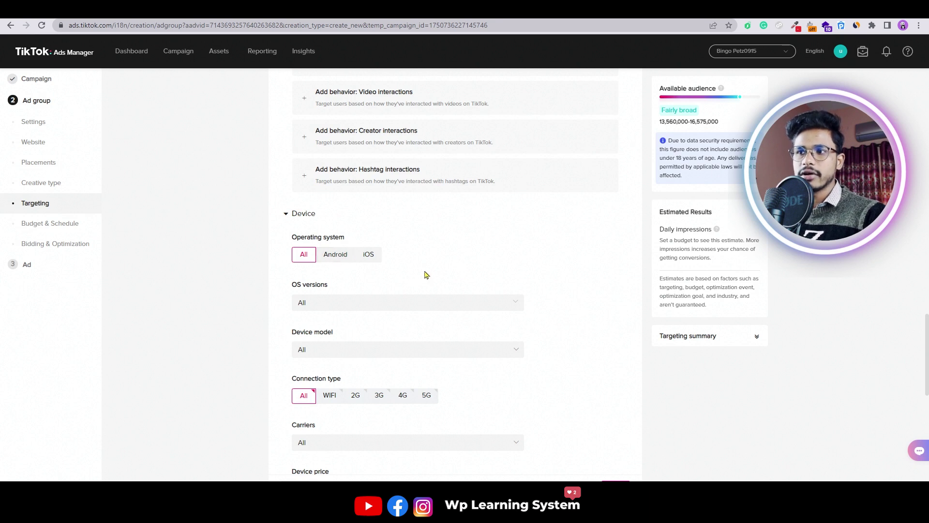
{"action": "scroll", "coordinate": [387, 266], "scroll_direction": "down", "scroll_amount": 1}
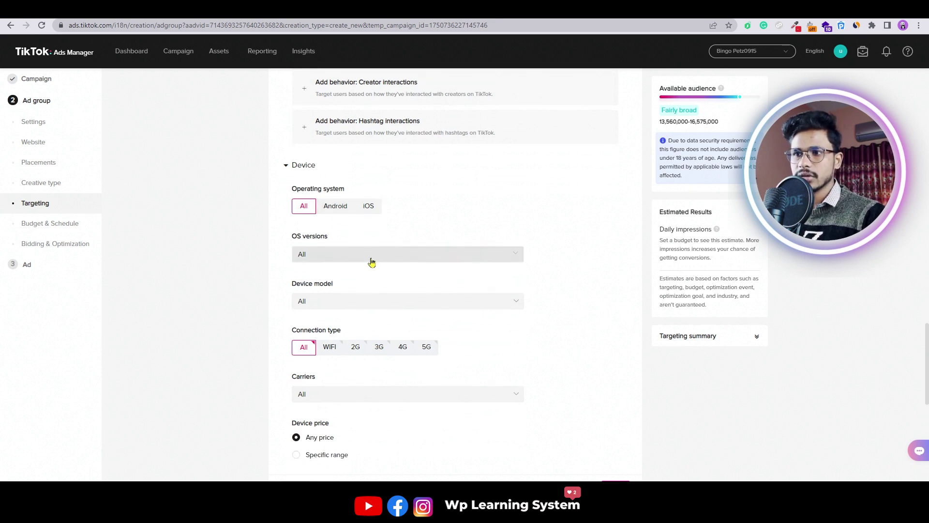
{"action": "left_click", "coordinate": [368, 254]}
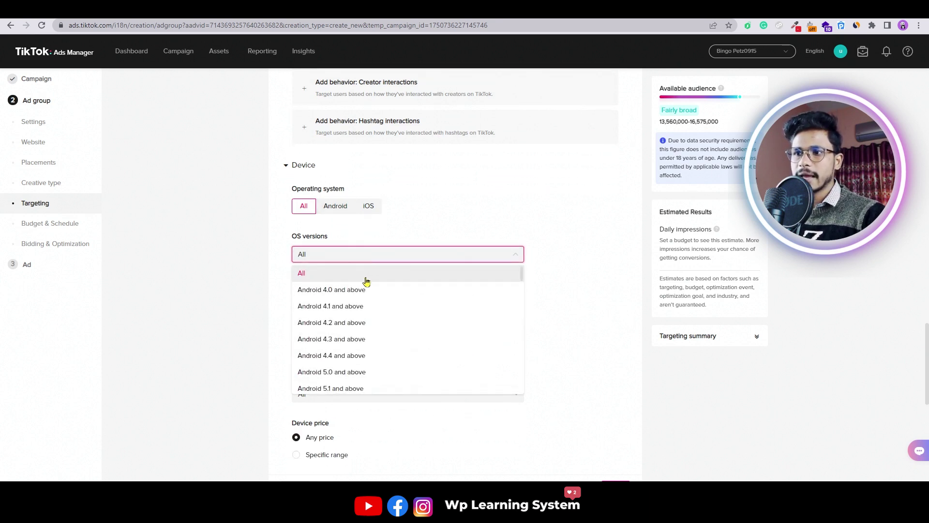
{"action": "scroll", "coordinate": [364, 304], "scroll_direction": "down", "scroll_amount": 1}
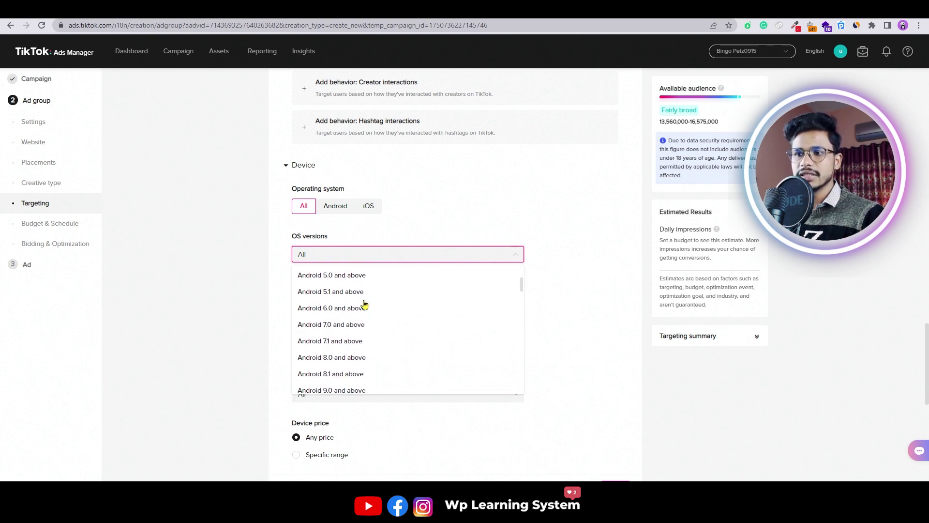
{"action": "scroll", "coordinate": [364, 303], "scroll_direction": "up", "scroll_amount": 2}
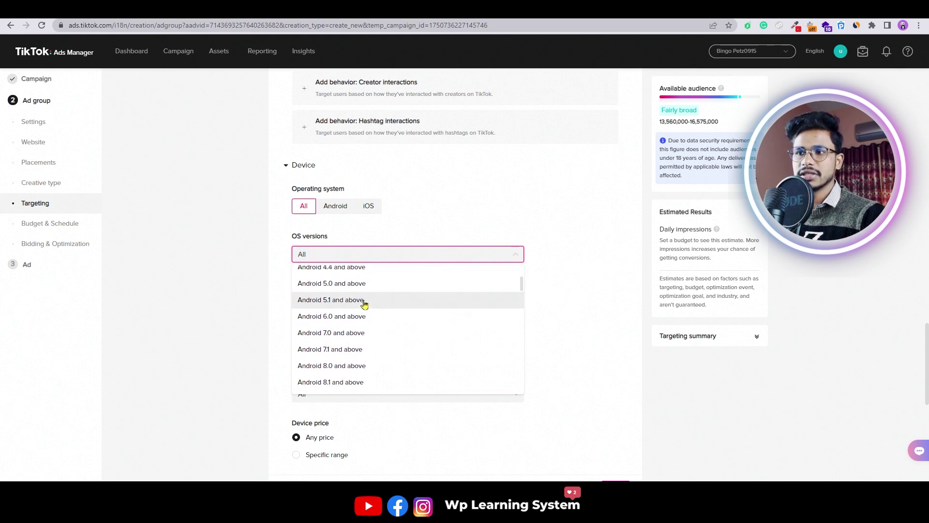
{"action": "left_click", "coordinate": [285, 235]}
{"action": "scroll", "coordinate": [286, 237], "scroll_direction": "down", "scroll_amount": 2}
{"action": "left_click", "coordinate": [370, 205]}
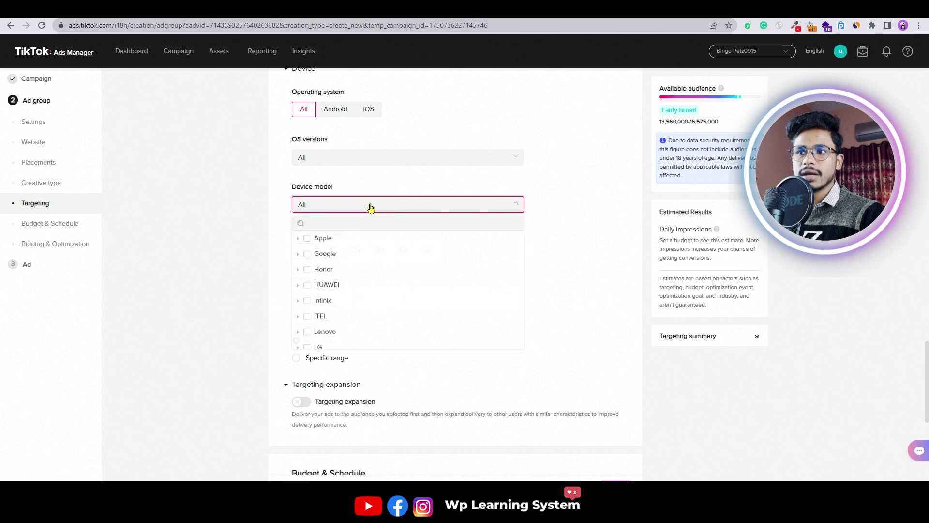
{"action": "left_click", "coordinate": [370, 207]}
{"action": "scroll", "coordinate": [369, 209], "scroll_direction": "down", "scroll_amount": 1}
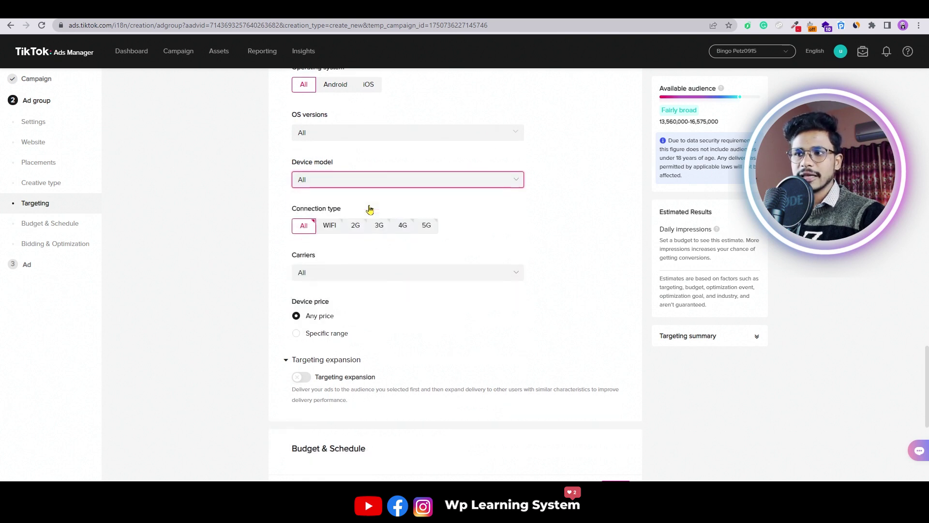
Try limiting the connection type to WIFI, restore it to All, and check the carriers setting.
{"action": "left_click", "coordinate": [331, 205]}
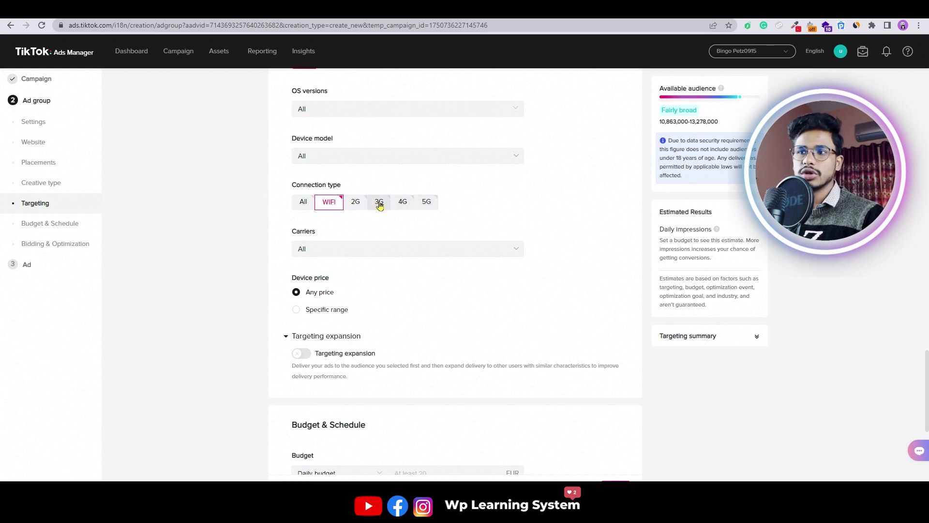
{"action": "left_click", "coordinate": [308, 205]}
{"action": "scroll", "coordinate": [286, 239], "scroll_direction": "down", "scroll_amount": 1}
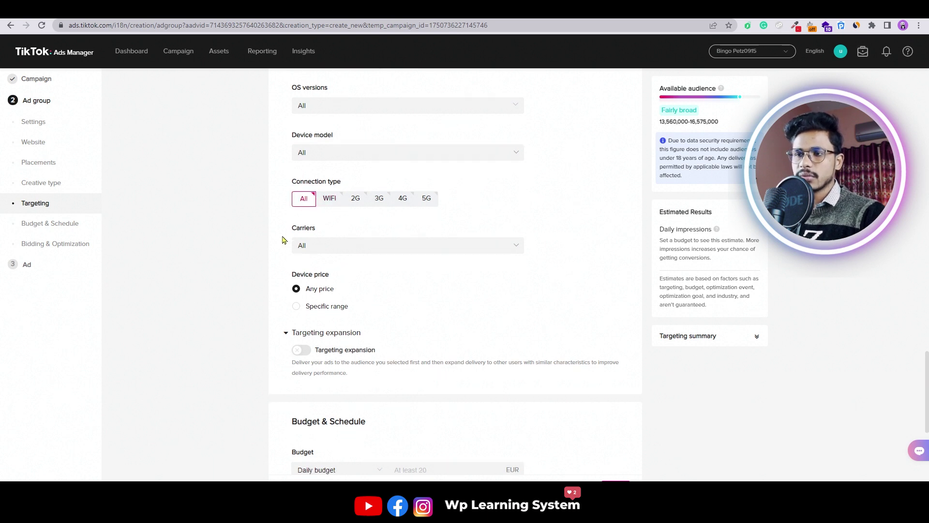
{"action": "left_click", "coordinate": [344, 202]}
{"action": "left_click", "coordinate": [344, 203]}
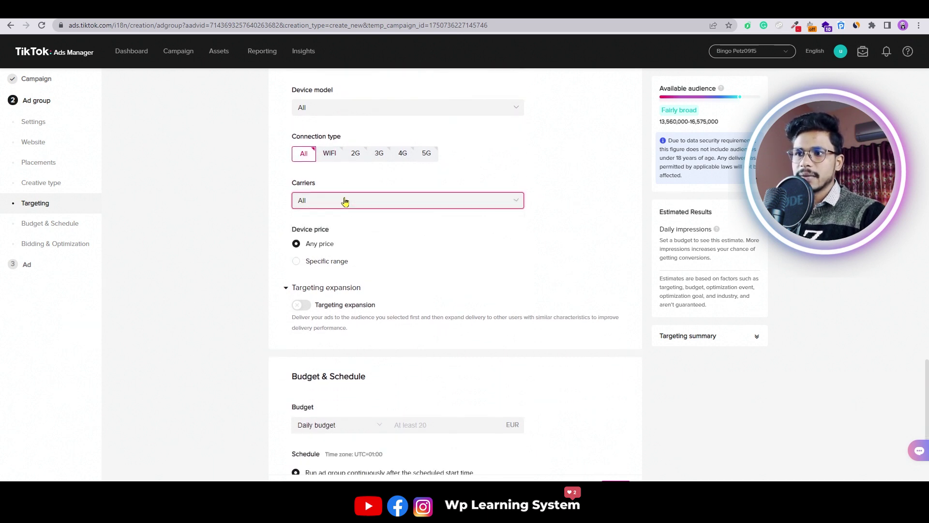
Review the device price and targeting expansion settings, and go on to the Budget & Schedule section.
{"action": "scroll", "coordinate": [344, 202], "scroll_direction": "down", "scroll_amount": 1}
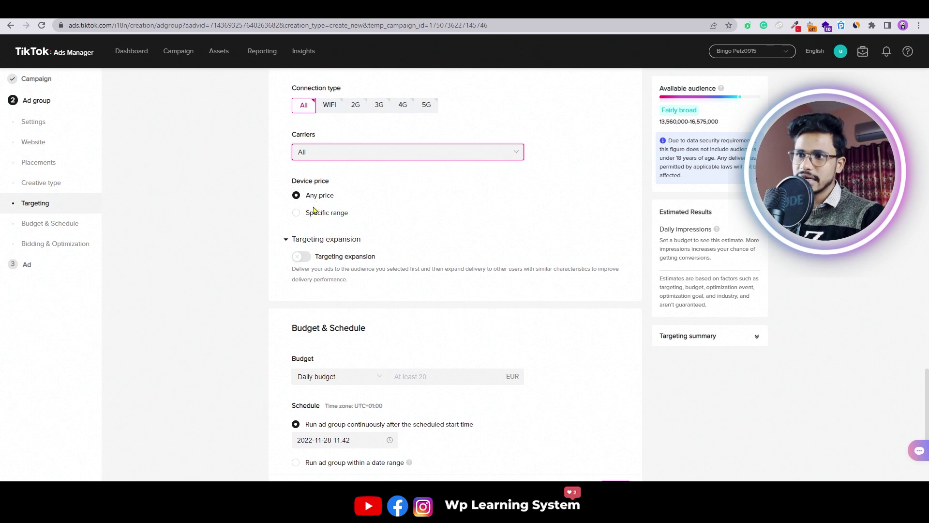
{"action": "scroll", "coordinate": [305, 200], "scroll_direction": "up", "scroll_amount": 1}
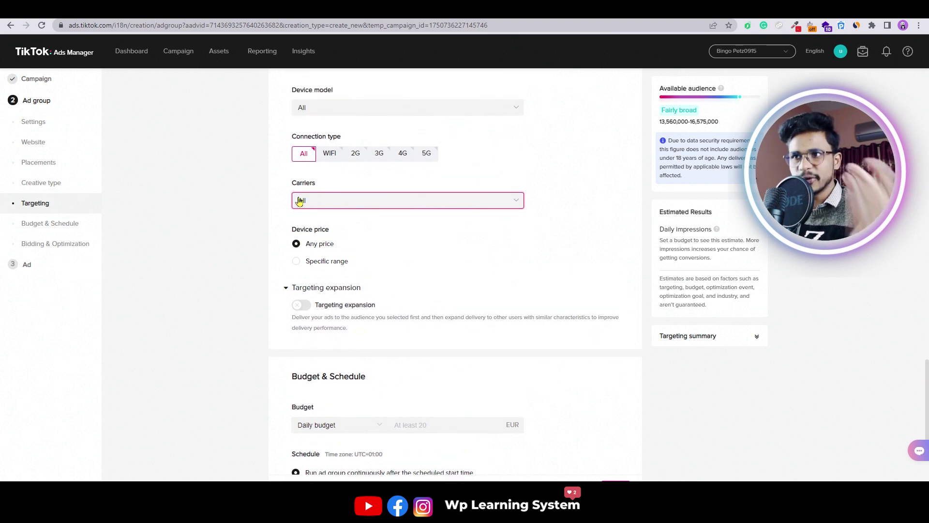
{"action": "scroll", "coordinate": [299, 201], "scroll_direction": "up", "scroll_amount": 2}
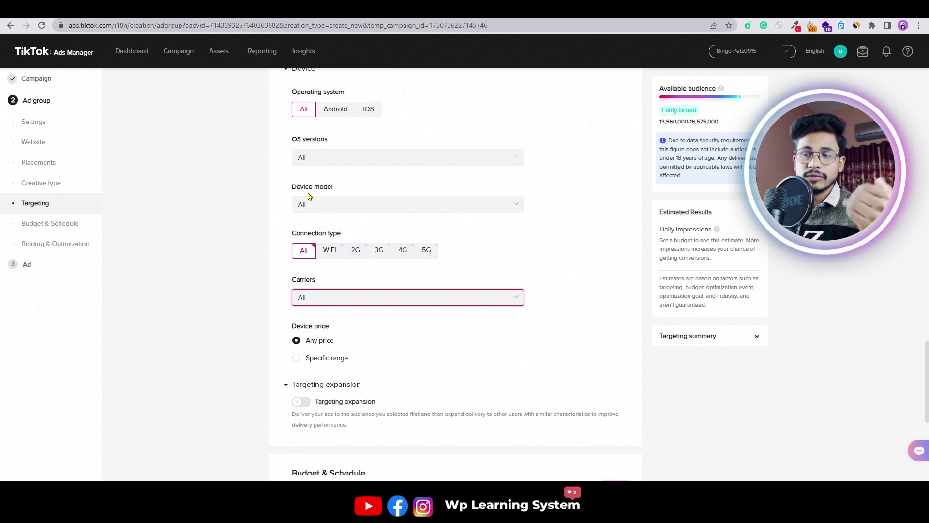
{"action": "scroll", "coordinate": [310, 195], "scroll_direction": "down", "scroll_amount": 6}
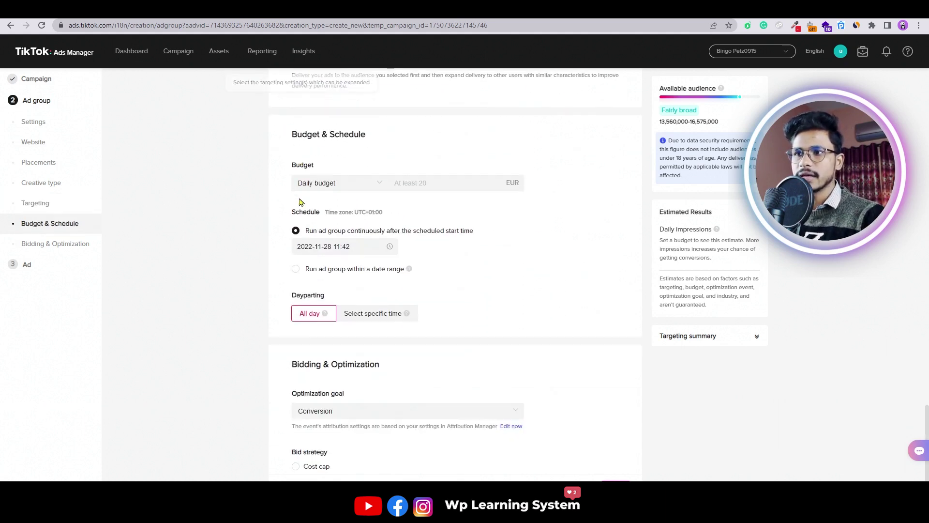
{"action": "scroll", "coordinate": [305, 179], "scroll_direction": "up", "scroll_amount": 2}
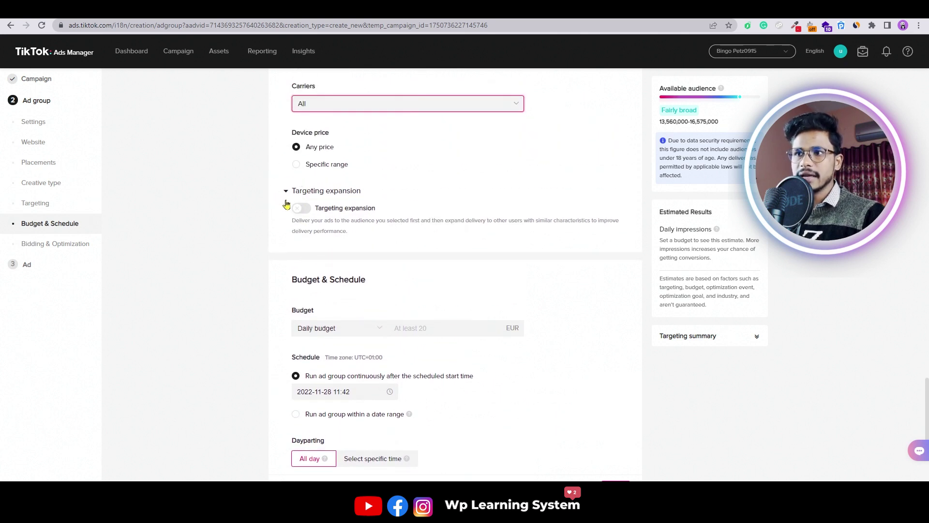
{"action": "scroll", "coordinate": [340, 204], "scroll_direction": "down", "scroll_amount": 2}
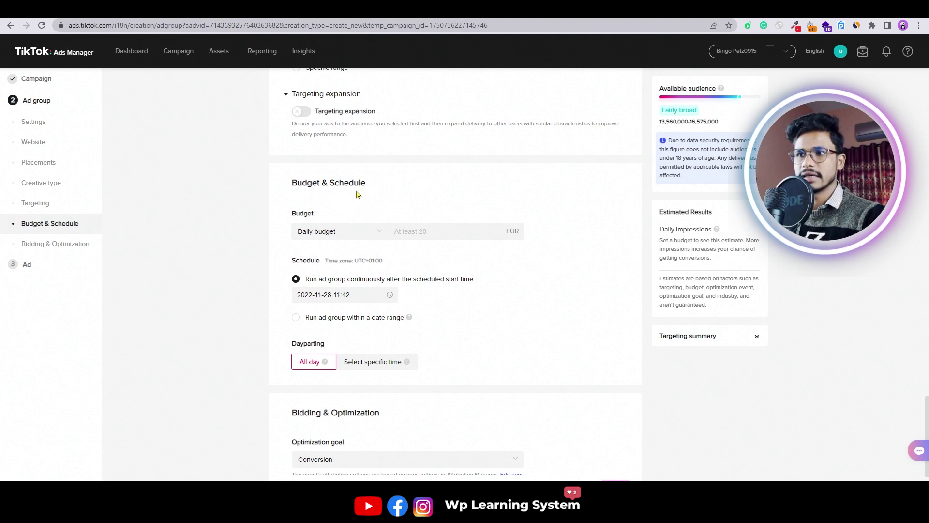
{"action": "left_click_drag", "start_coordinate": [367, 184], "coordinate": [294, 183]}
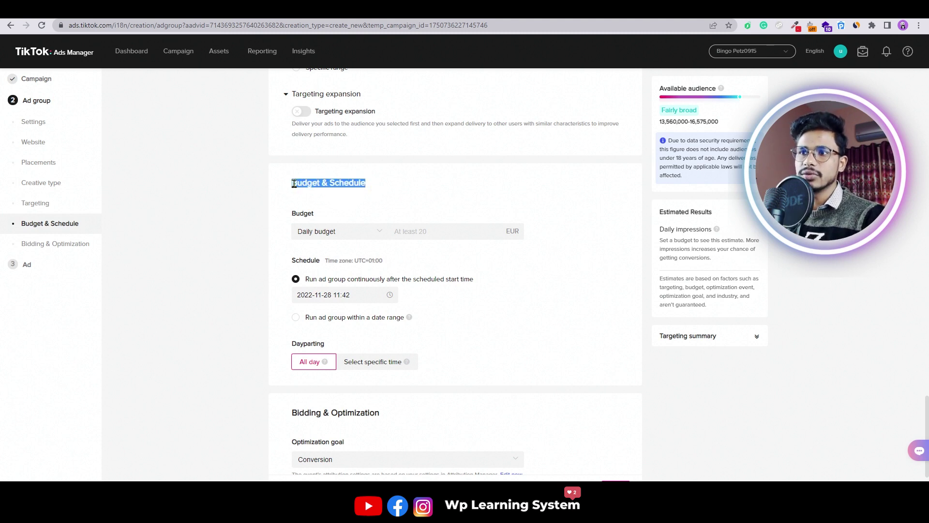
Set the ad group's daily budget to 20 EUR.
{"action": "left_click", "coordinate": [326, 198]}
{"action": "left_click", "coordinate": [407, 228]}
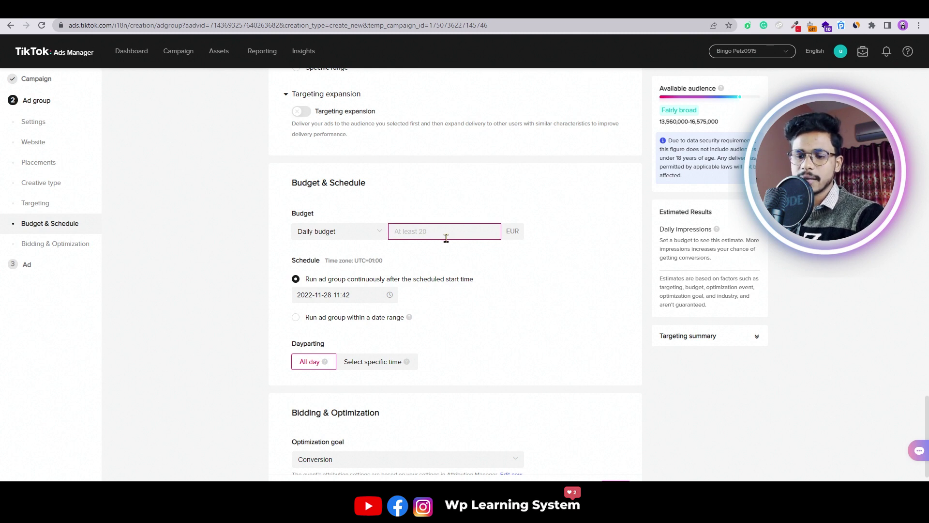
{"action": "type", "text": "20"}
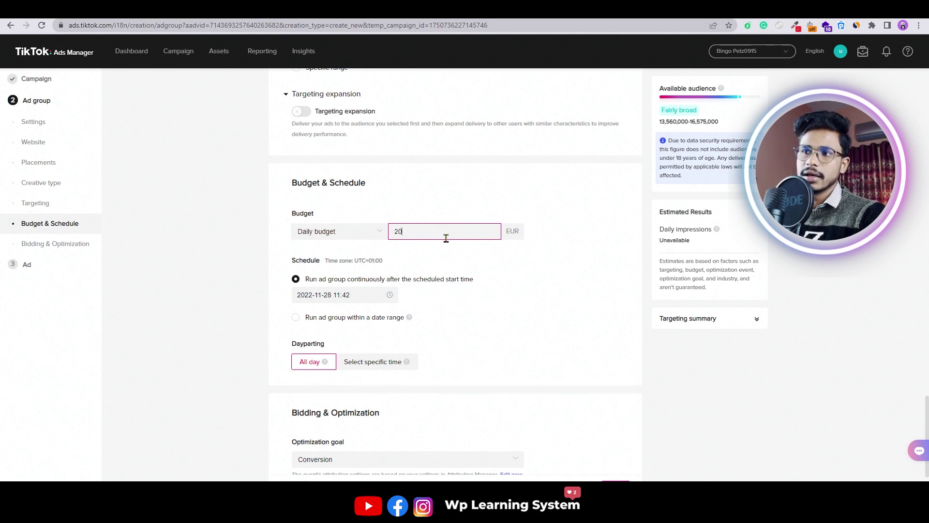
{"action": "left_click", "coordinate": [454, 207]}
Open the scheduled start time of the continuously running ad group and set its hour to 00.
{"action": "scroll", "coordinate": [454, 207], "scroll_direction": "down", "scroll_amount": 2}
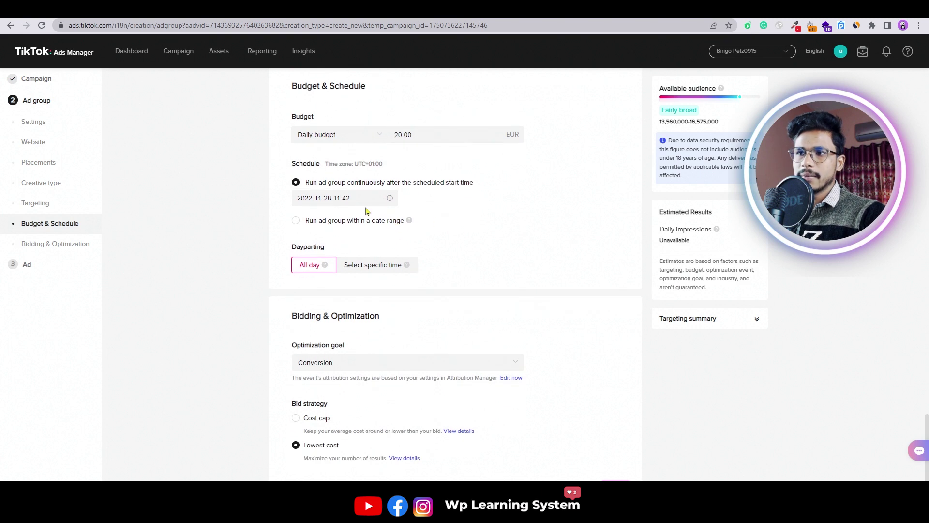
{"action": "left_click", "coordinate": [385, 199]}
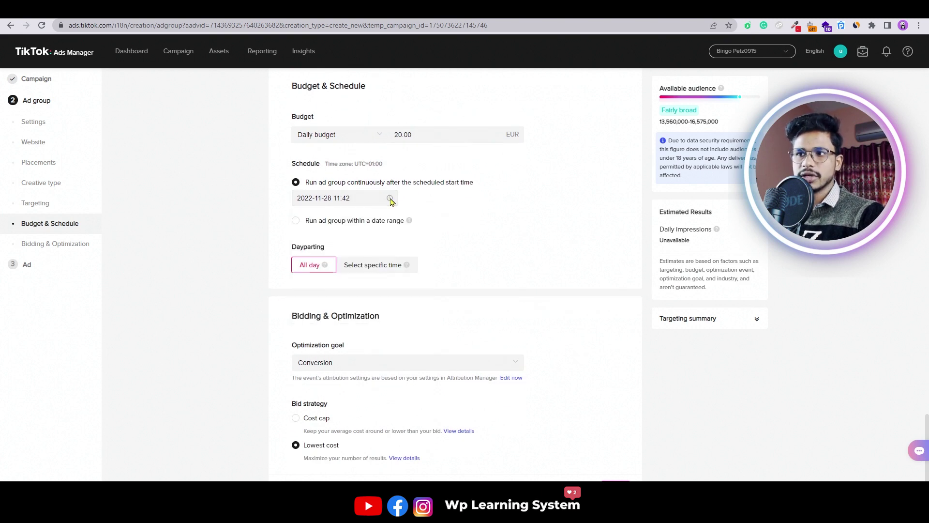
{"action": "left_click", "coordinate": [385, 218]}
{"action": "type", "text": "00"}
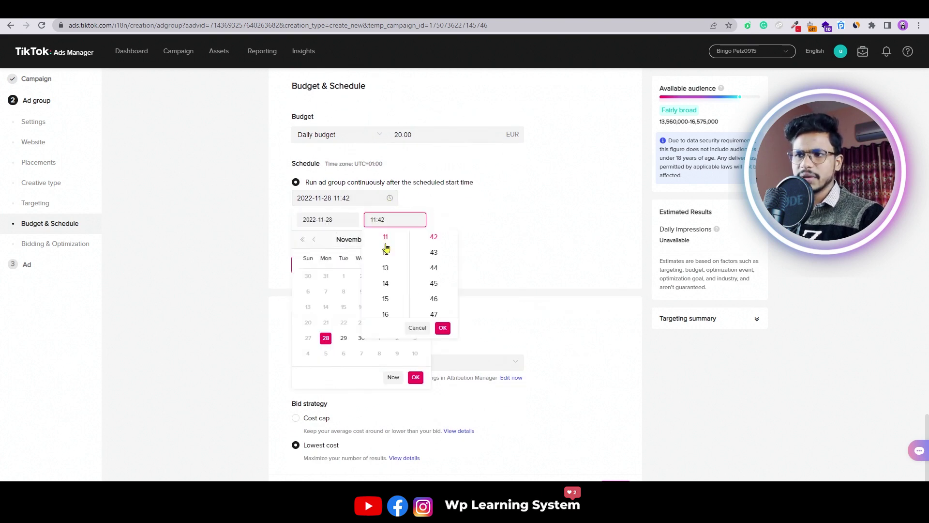
{"action": "key", "text": "BackSpace"}
{"action": "key", "text": "BackSpace"}
{"action": "type", "text": "27"}
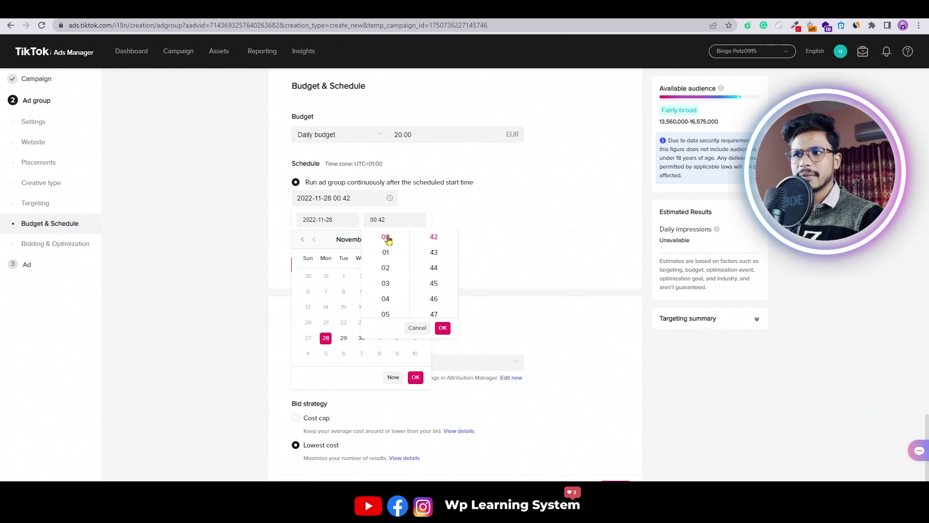
Set the start time's minutes to 00 and the start date to 2022-11-29, and apply the schedule.
{"action": "scroll", "coordinate": [437, 247], "scroll_direction": "up", "scroll_amount": 6}
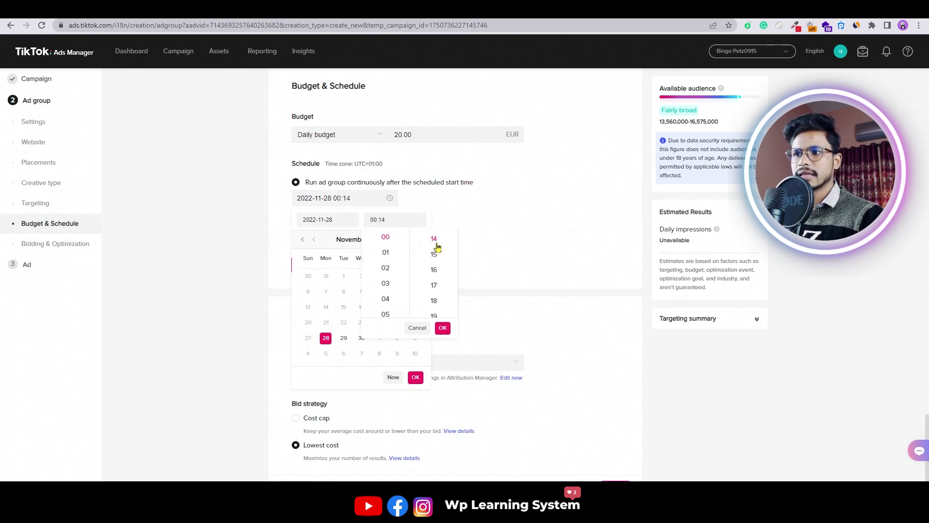
{"action": "left_click", "coordinate": [437, 263]}
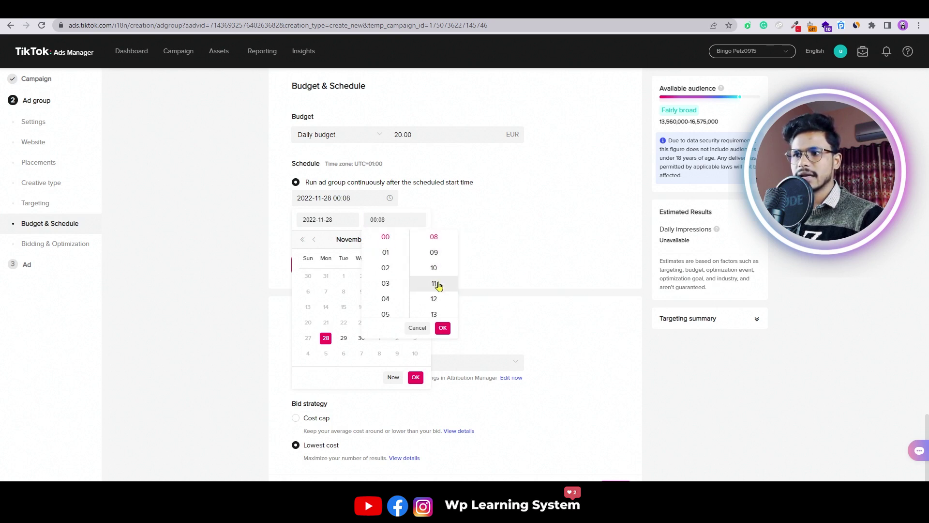
{"action": "scroll", "coordinate": [436, 281], "scroll_direction": "up", "scroll_amount": 2}
{"action": "left_click", "coordinate": [437, 281]}
{"action": "scroll", "coordinate": [435, 266], "scroll_direction": "up", "scroll_amount": 2}
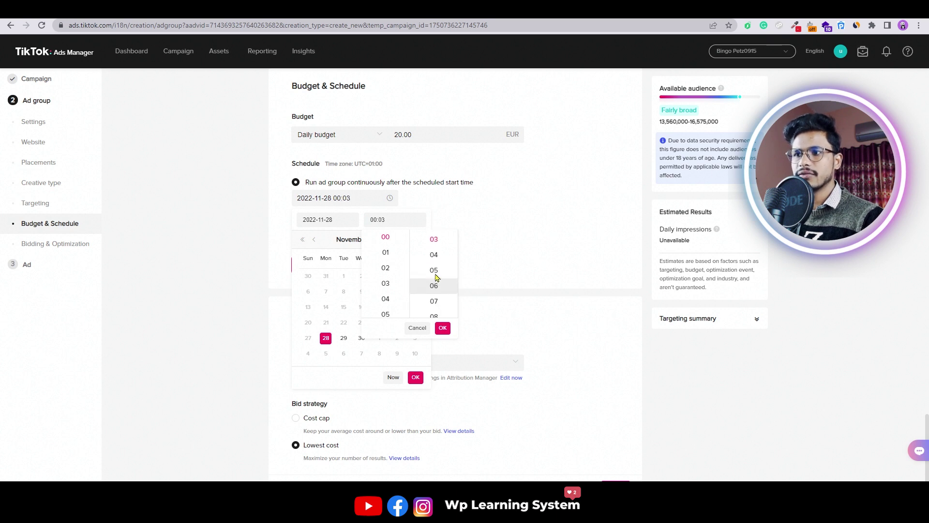
{"action": "left_click", "coordinate": [436, 241]}
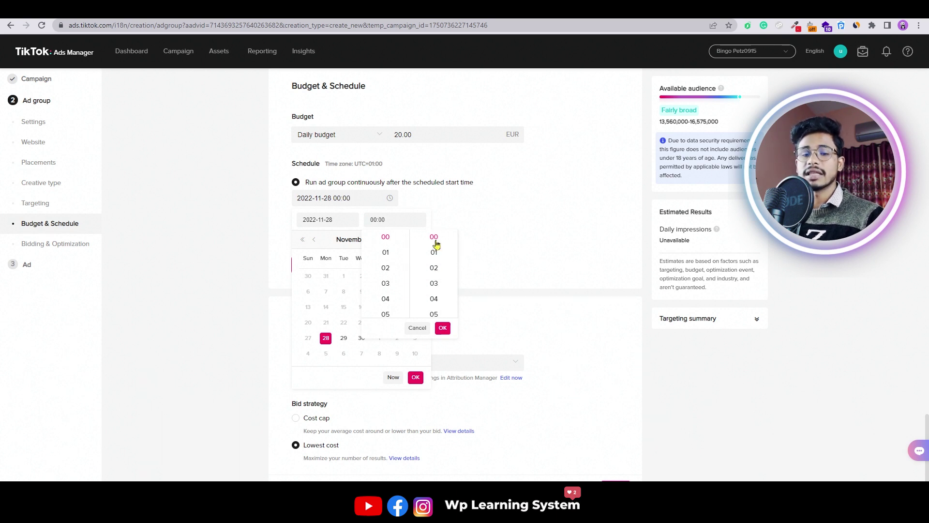
{"action": "left_click", "coordinate": [442, 327]}
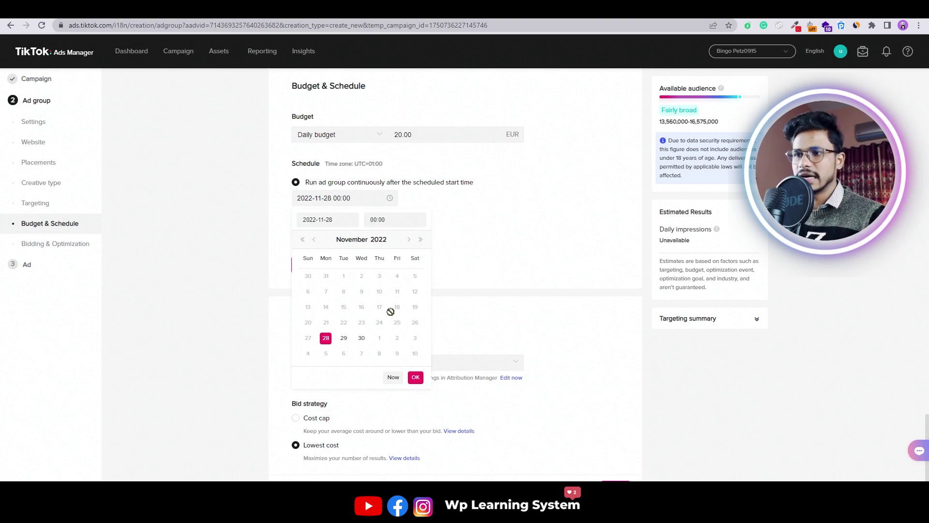
{"action": "left_click", "coordinate": [344, 337]}
{"action": "left_click", "coordinate": [415, 377]}
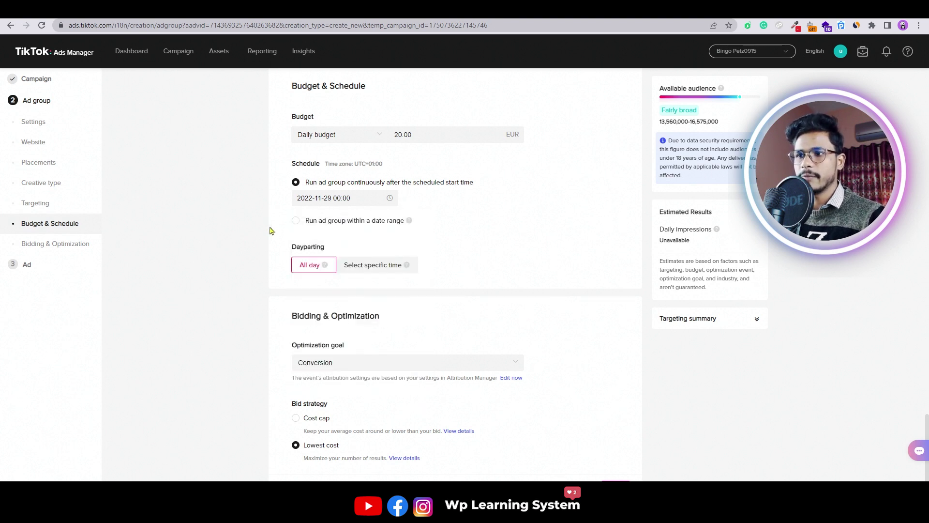
Try limiting dayparting to Monday 01:00–13:30, clear the selected time period, and restore dayparting to All day.
{"action": "left_click", "coordinate": [362, 268]}
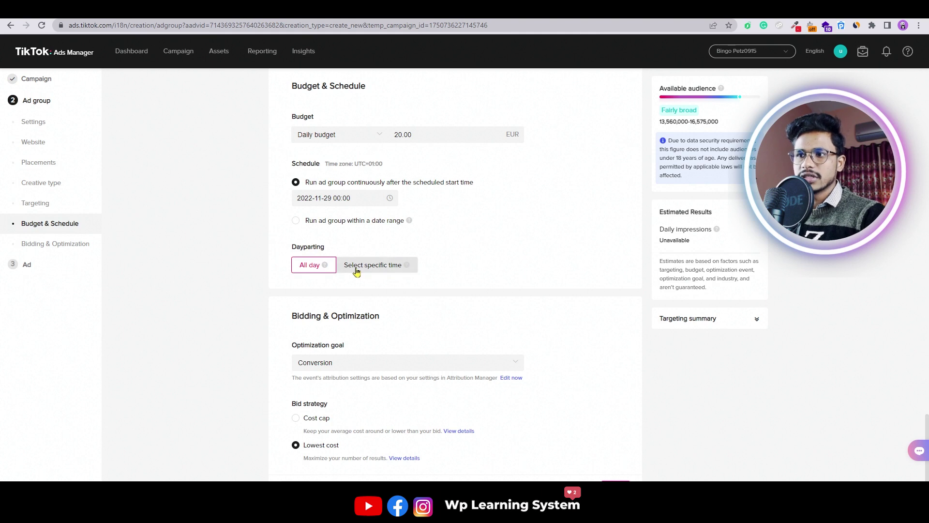
{"action": "left_click_drag", "start_coordinate": [359, 317], "coordinate": [503, 320]}
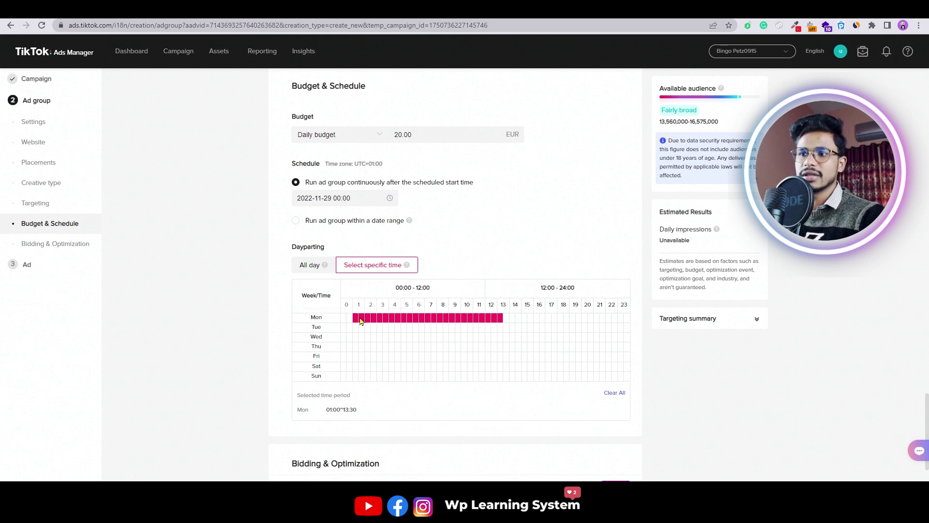
{"action": "left_click_drag", "start_coordinate": [354, 318], "coordinate": [416, 318]}
{"action": "left_click", "coordinate": [609, 394]}
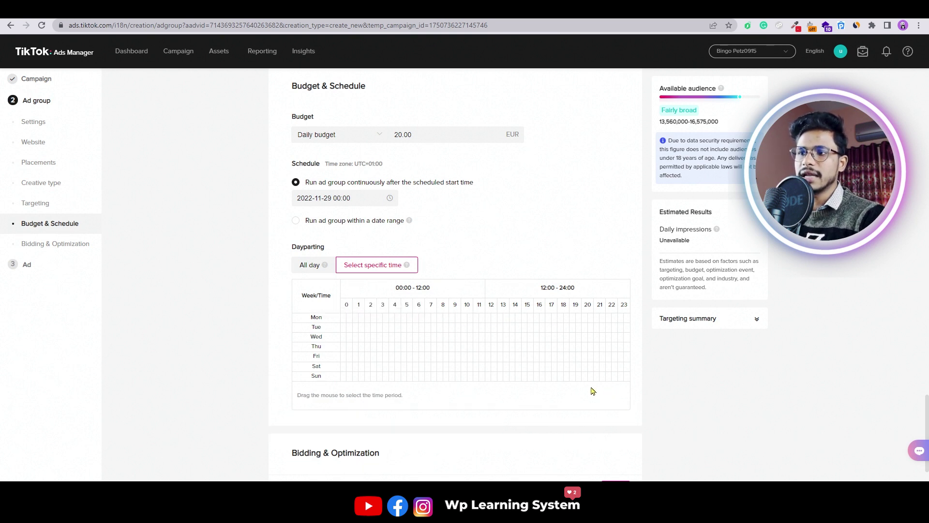
{"action": "left_click", "coordinate": [302, 270]}
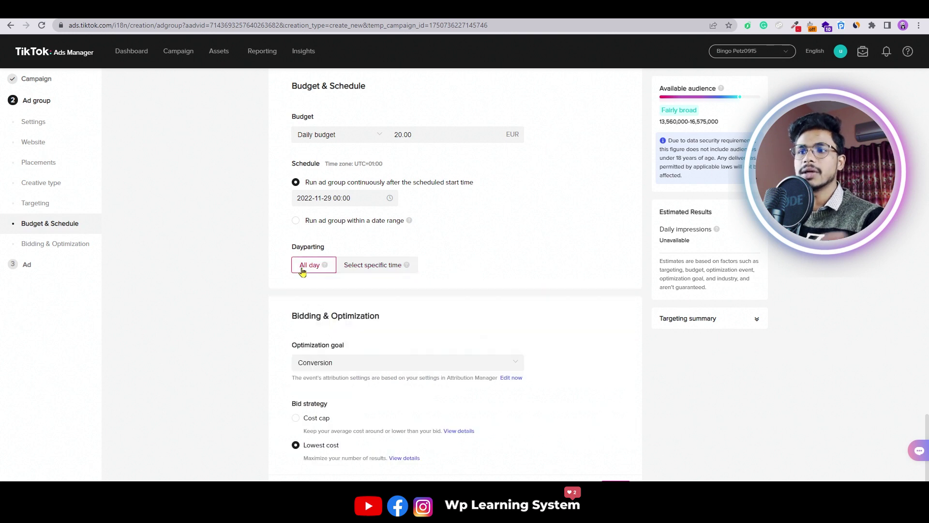
Examine the Bidding & Optimization section, including the choices available for the optimization goal.
{"action": "scroll", "coordinate": [363, 271], "scroll_direction": "down", "scroll_amount": 1}
{"action": "left_click_drag", "start_coordinate": [285, 281], "coordinate": [400, 286]}
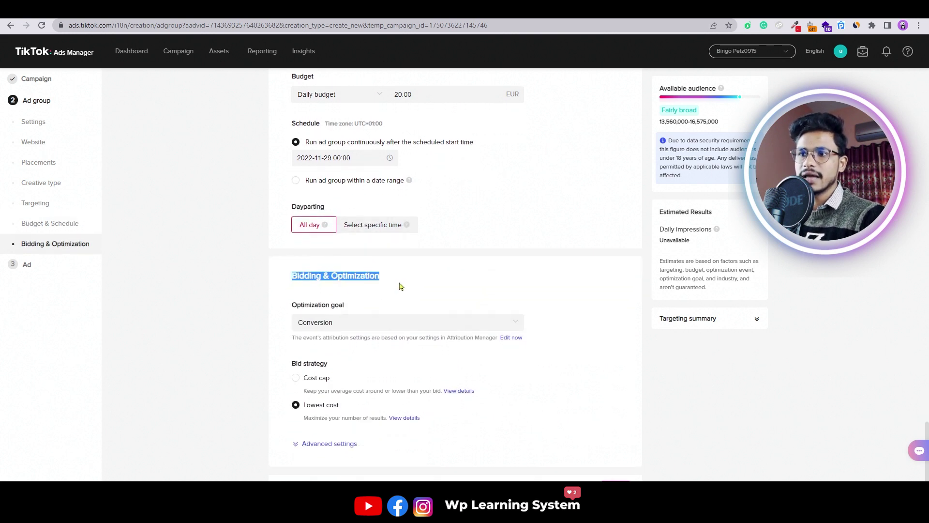
{"action": "left_click", "coordinate": [354, 323]}
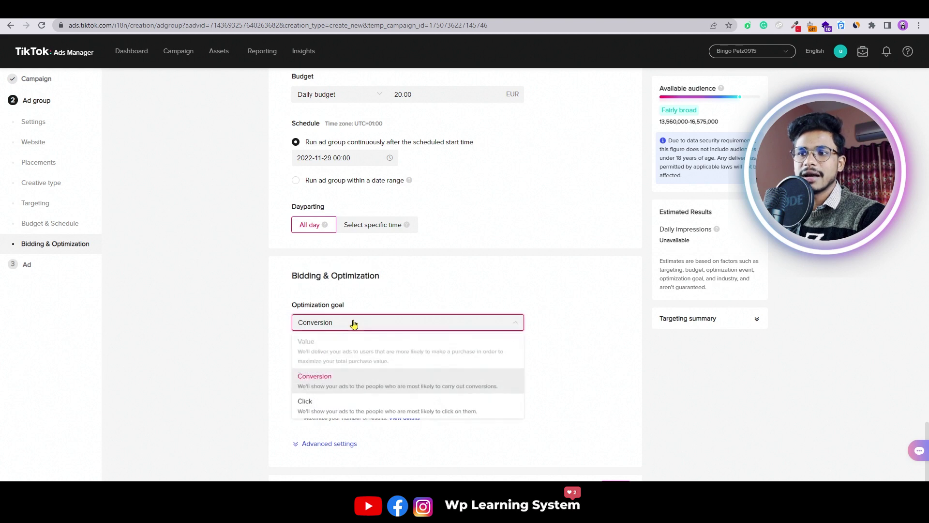
{"action": "left_click", "coordinate": [354, 324]}
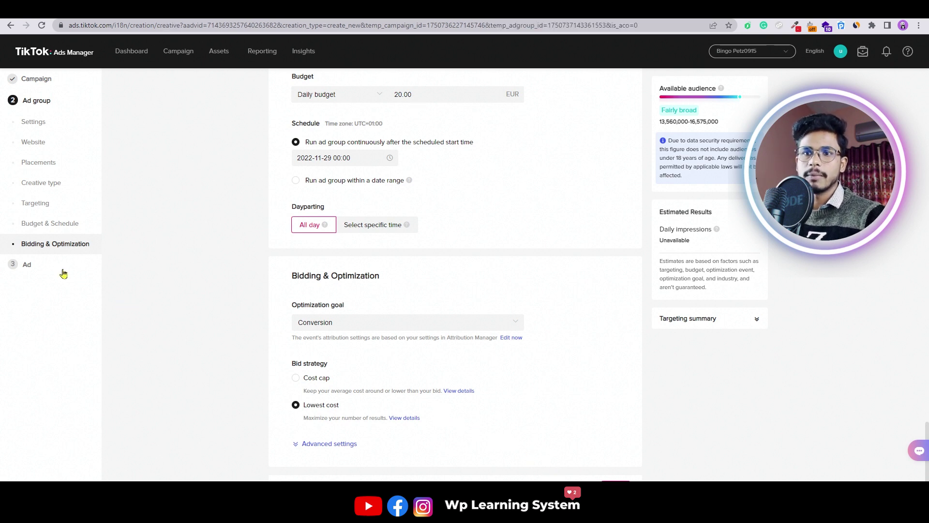
Go on to the Ad stage and set the ad name to "creative 1".
{"action": "left_click", "coordinate": [38, 269]}
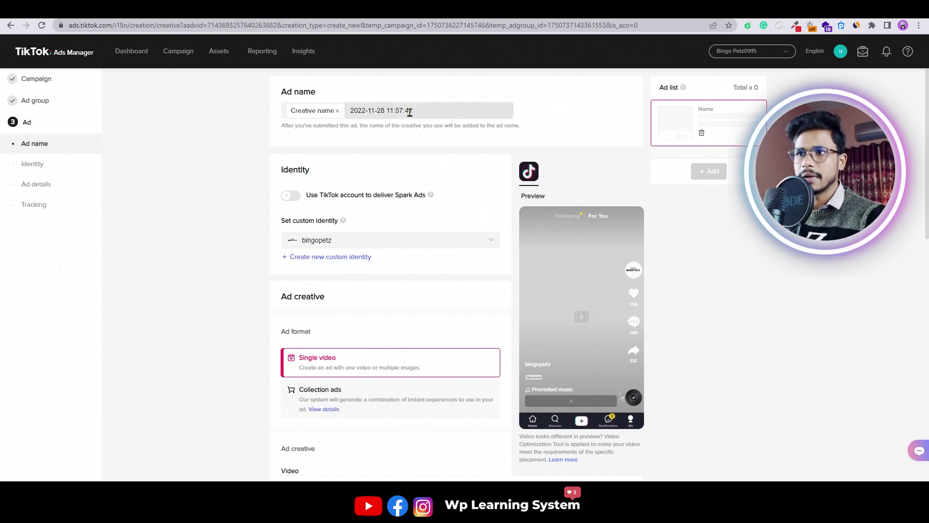
{"action": "left_click_drag", "start_coordinate": [413, 110], "coordinate": [329, 108]}
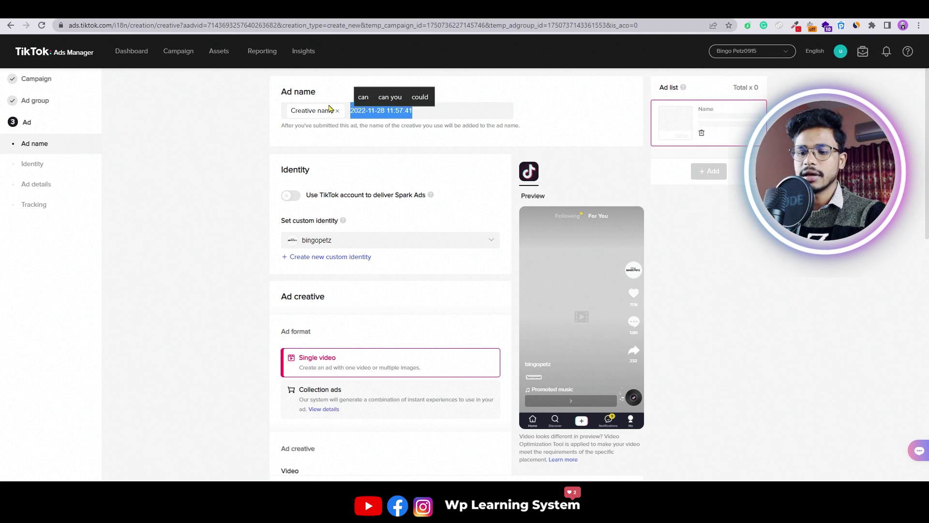
{"action": "type", "text": "craeyc"}
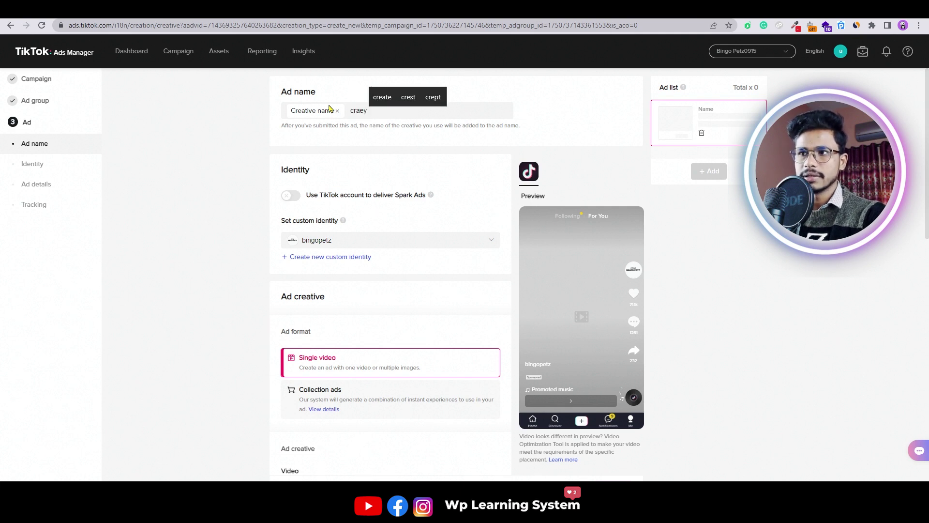
{"action": "key", "text": "BackSpace"}
{"action": "key", "text": "BackSpace"}
{"action": "key", "text": "BackSpace"}
{"action": "key", "text": "BackSpace"}
{"action": "key", "text": "BackSpace"}
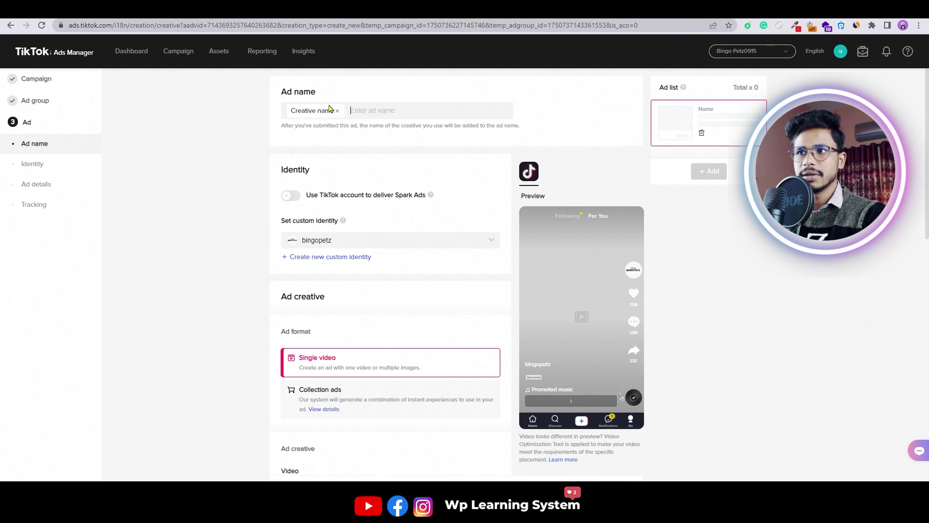
{"action": "type", "text": "craetuve "}
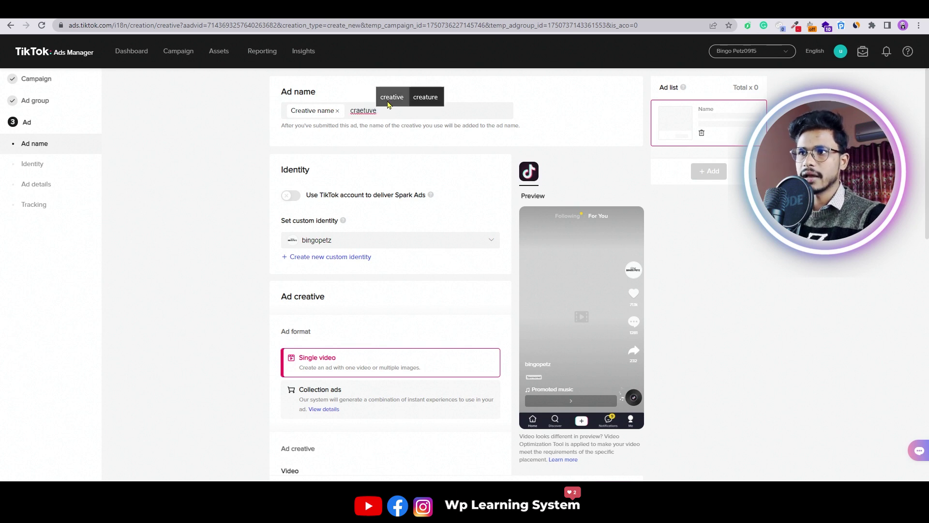
{"action": "type", "text": "1"}
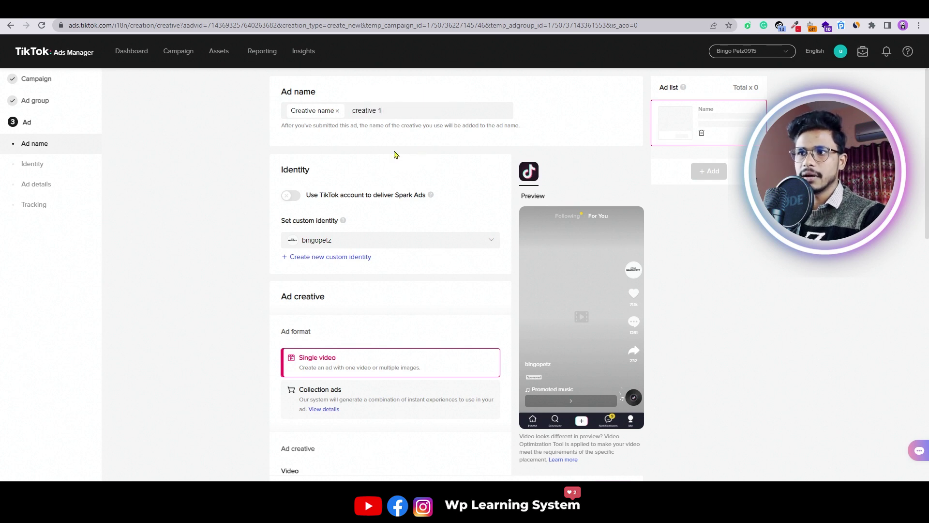
Review the ad's identity and format settings, and check the video upload requirements without adding a file.
{"action": "scroll", "coordinate": [393, 152], "scroll_direction": "down", "scroll_amount": 1}
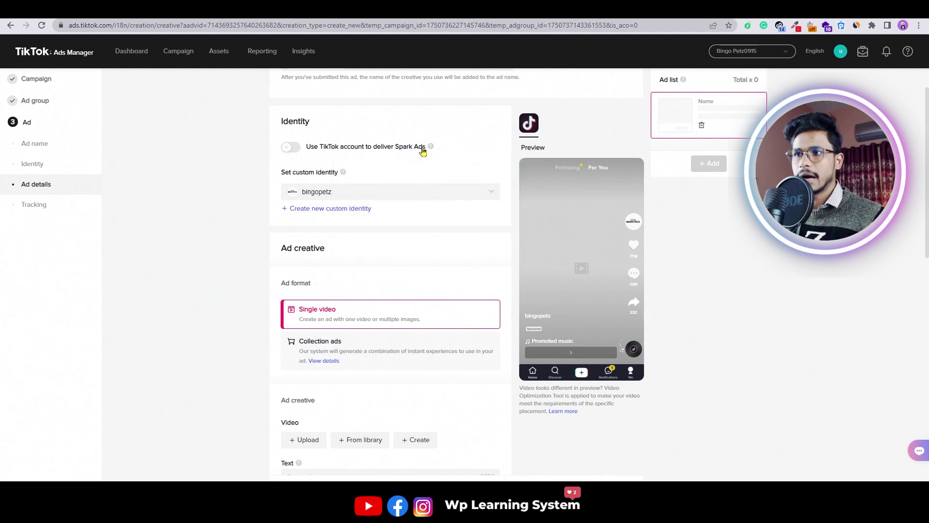
{"action": "mouse_move", "coordinate": [420, 152]}
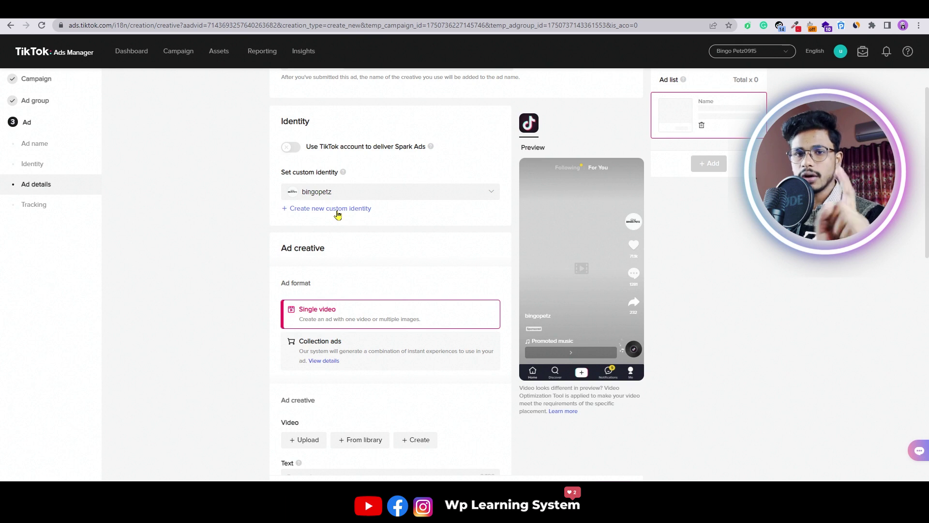
{"action": "scroll", "coordinate": [341, 211], "scroll_direction": "down", "scroll_amount": 2}
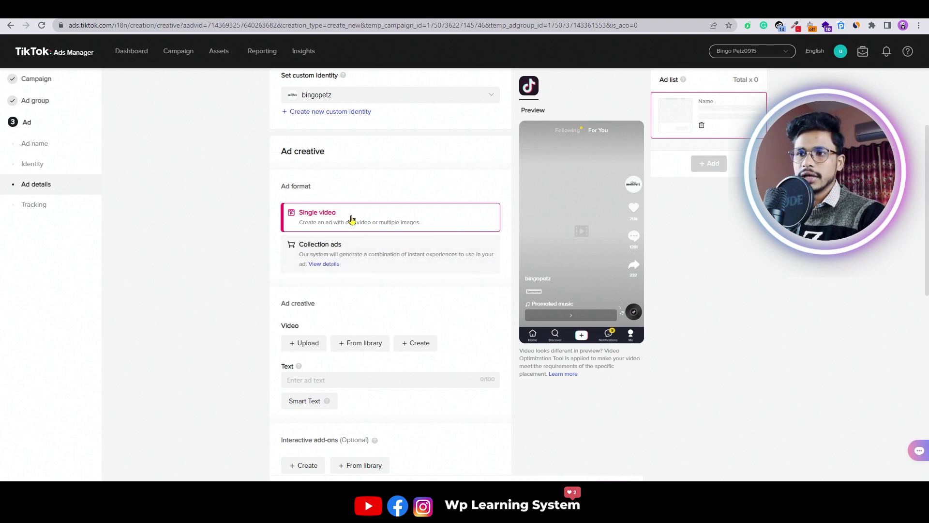
{"action": "scroll", "coordinate": [351, 219], "scroll_direction": "down", "scroll_amount": 3}
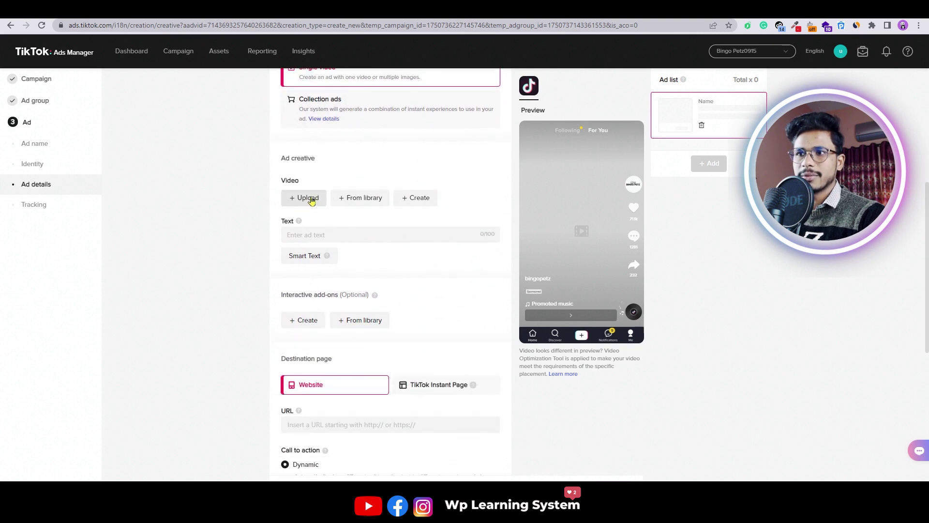
{"action": "left_click", "coordinate": [311, 201]}
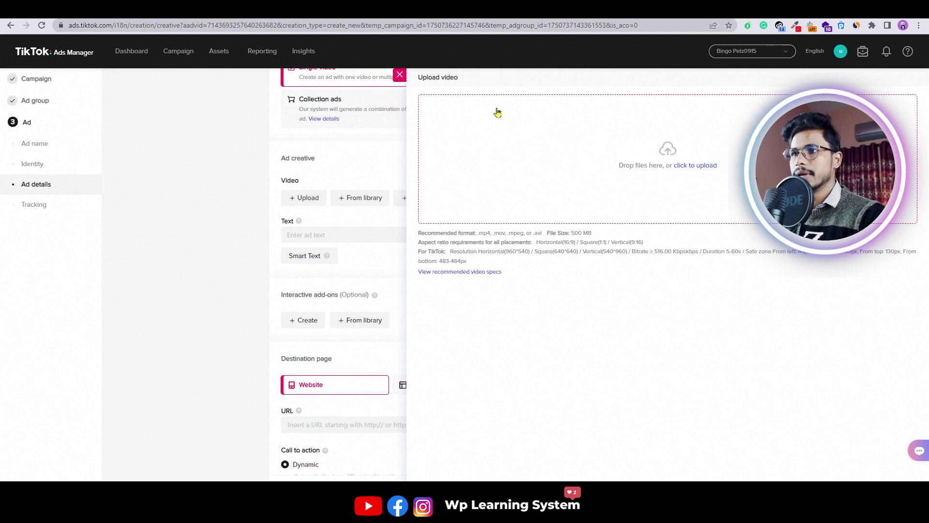
{"action": "left_click", "coordinate": [400, 74]}
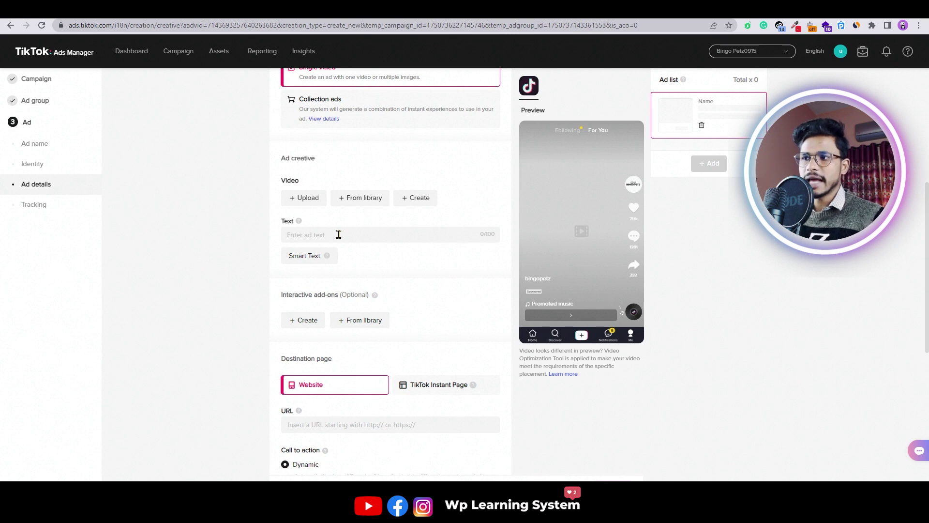
Enter "custime" as the ad text in the ad creative.
{"action": "left_click", "coordinate": [563, 297]}
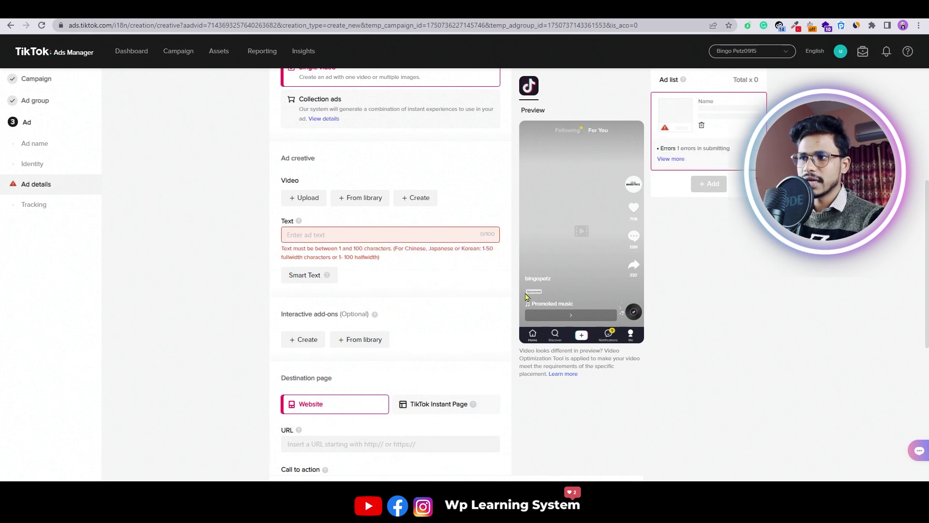
{"action": "left_click", "coordinate": [330, 231]}
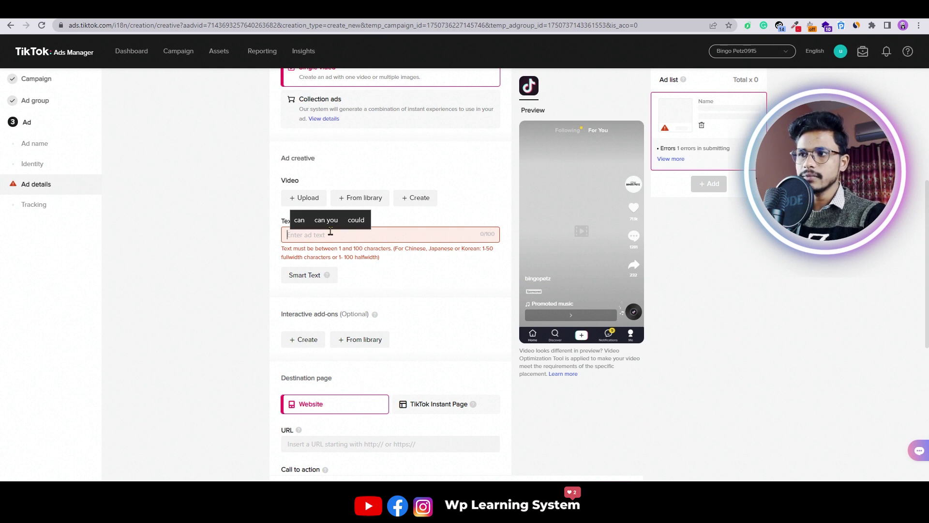
{"action": "type", "text": "custime"}
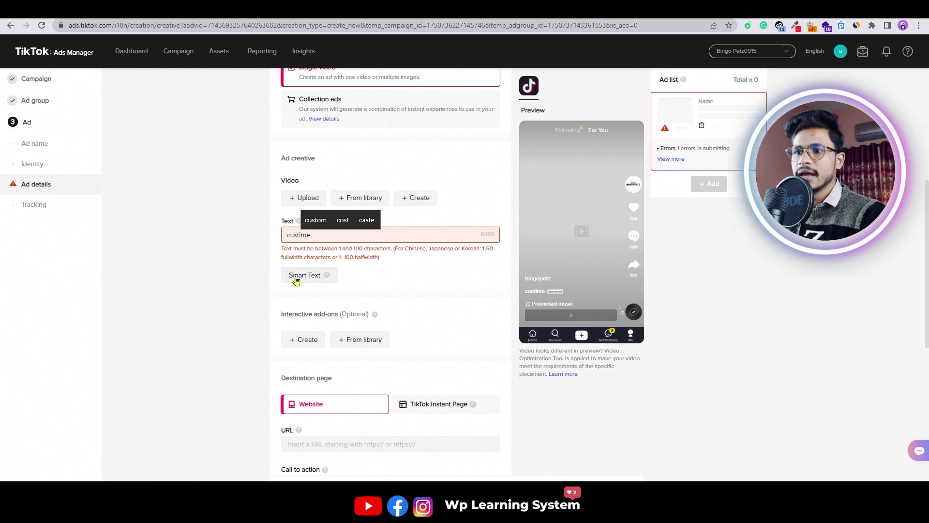
{"action": "scroll", "coordinate": [238, 270], "scroll_direction": "down", "scroll_amount": 2}
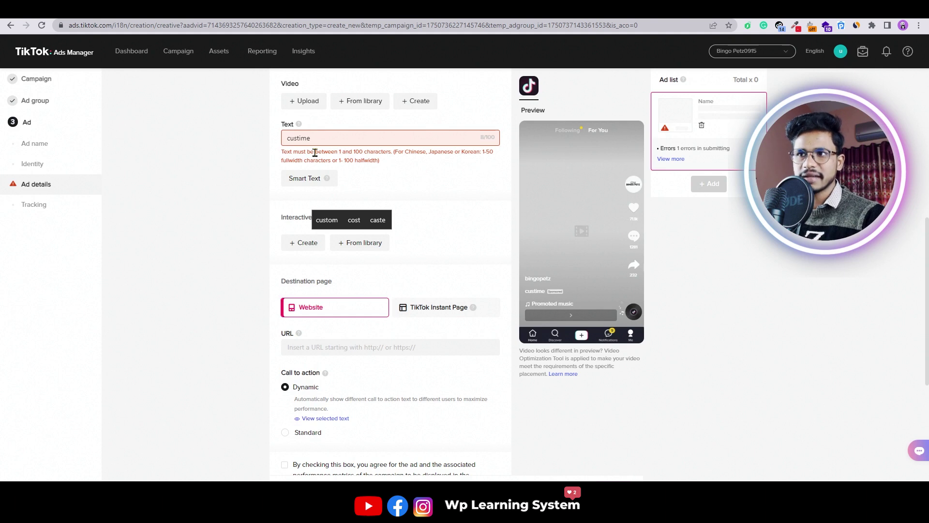
Keep Website as the destination page and set its URL to the suggested bingopetz.shop pet dog carrot plush toy product page.
{"action": "scroll", "coordinate": [303, 218], "scroll_direction": "down", "scroll_amount": 2}
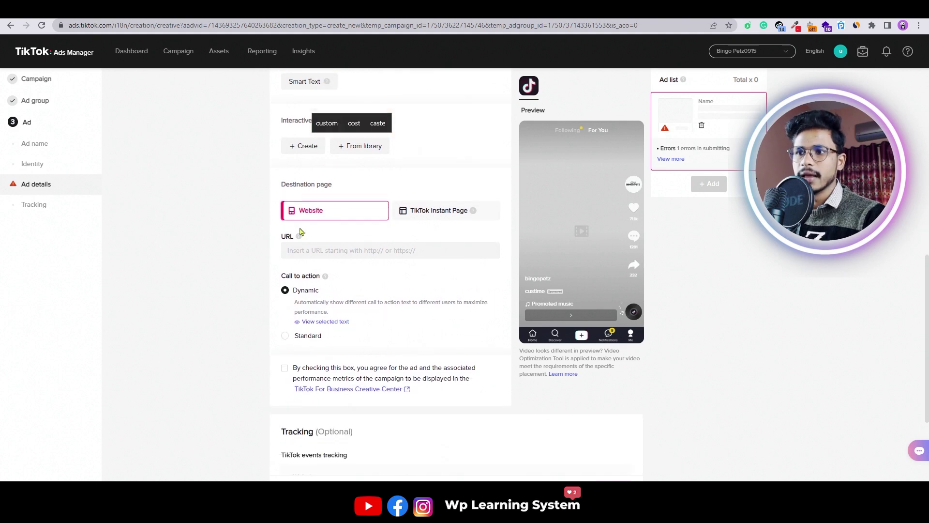
{"action": "left_click", "coordinate": [442, 218]}
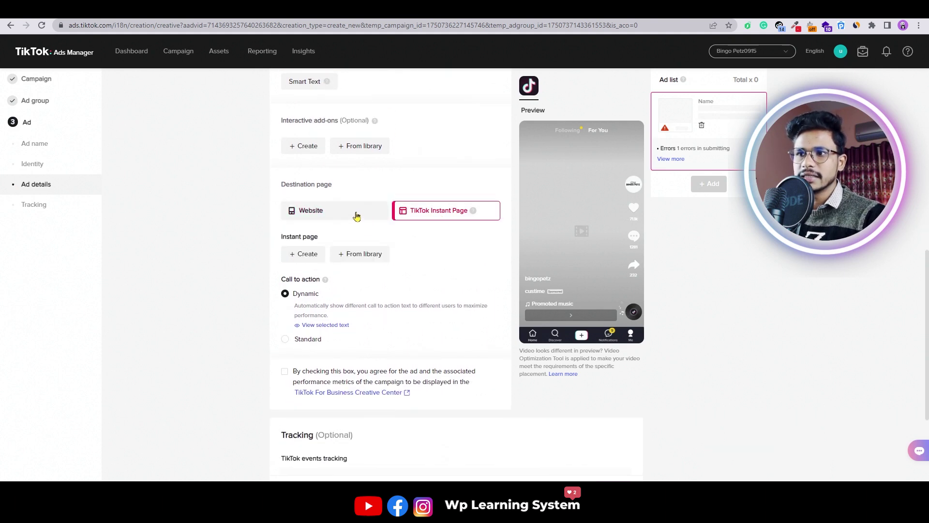
{"action": "left_click", "coordinate": [357, 216]}
{"action": "left_click", "coordinate": [377, 250]}
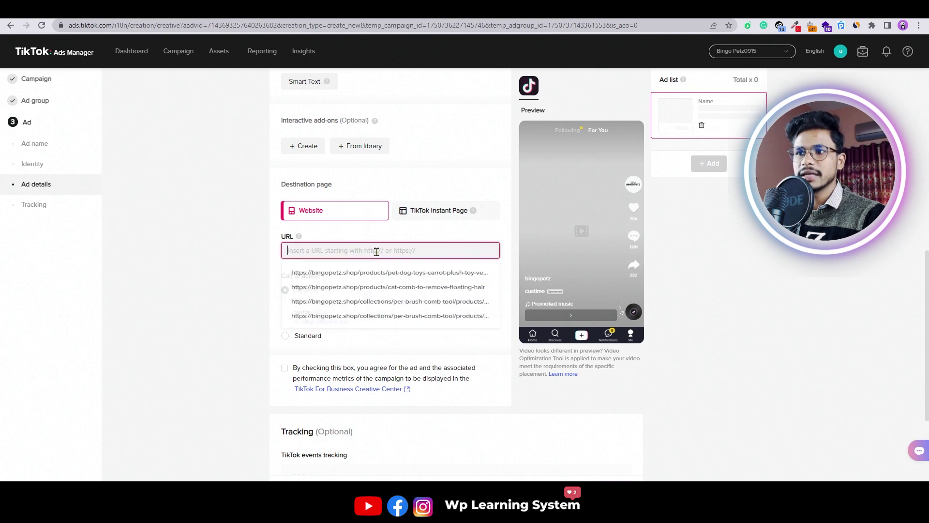
{"action": "left_click", "coordinate": [365, 273]}
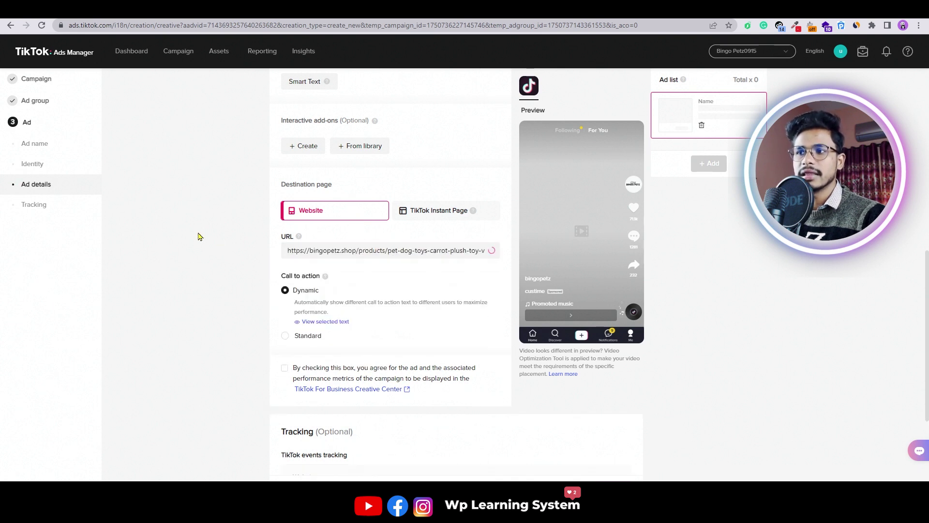
Try the Standard call to action for the ad and switch it back to Dynamic.
{"action": "scroll", "coordinate": [394, 268], "scroll_direction": "down", "scroll_amount": 2}
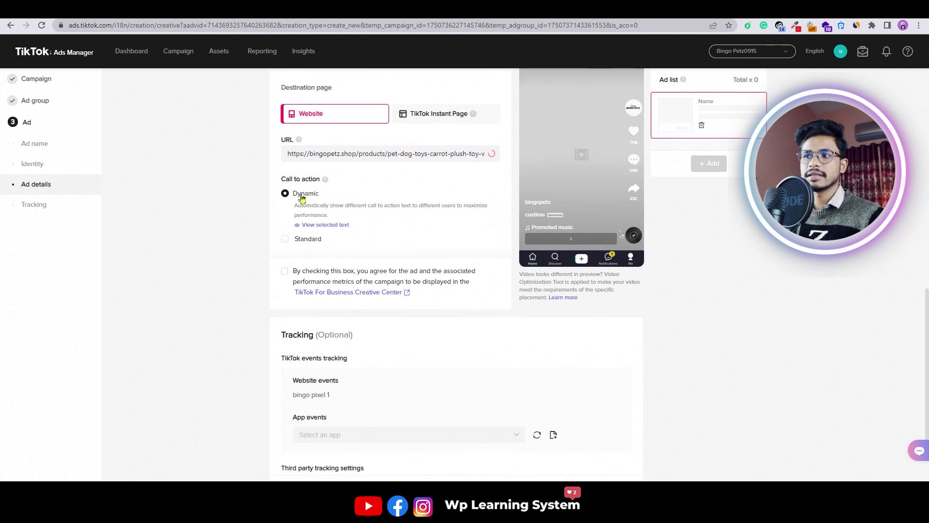
{"action": "left_click", "coordinate": [304, 239]}
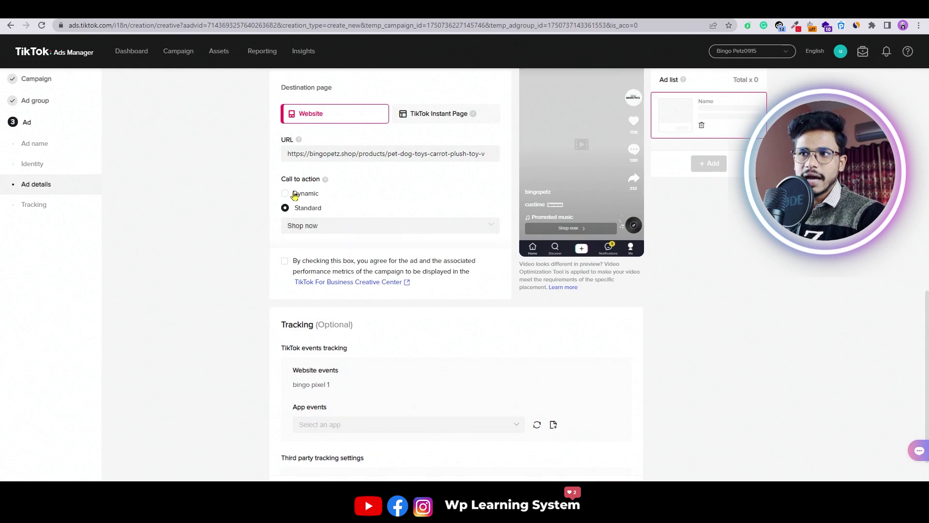
{"action": "left_click", "coordinate": [294, 193]}
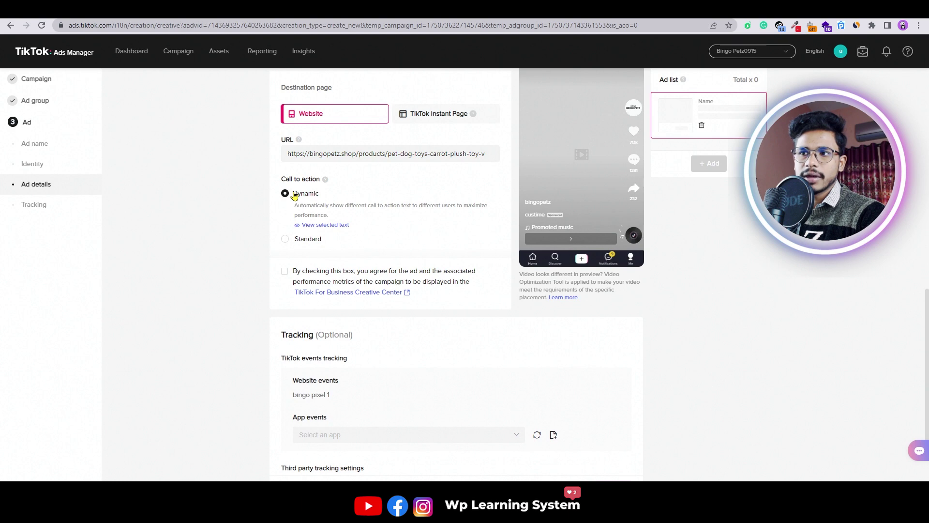
Restrict the dynamic call-to-action text options to Shop now only, deselecting all the others.
{"action": "left_click", "coordinate": [318, 224]}
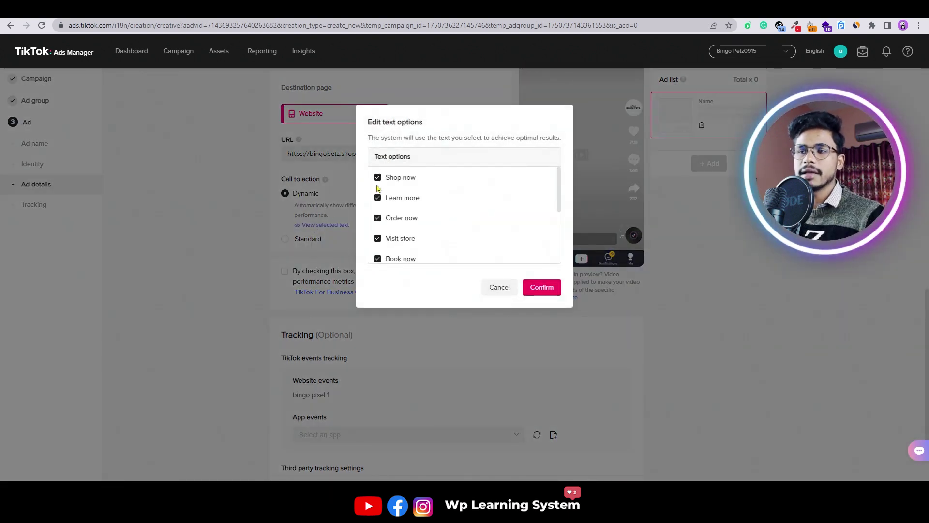
{"action": "scroll", "coordinate": [378, 193], "scroll_direction": "down", "scroll_amount": 1}
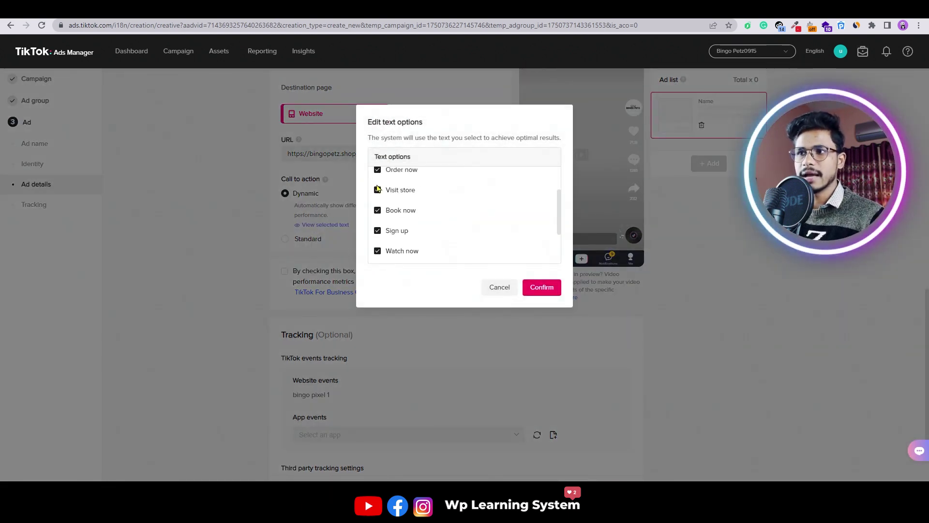
{"action": "scroll", "coordinate": [378, 202], "scroll_direction": "up", "scroll_amount": 1}
{"action": "left_click", "coordinate": [378, 197]}
{"action": "left_click", "coordinate": [378, 217]}
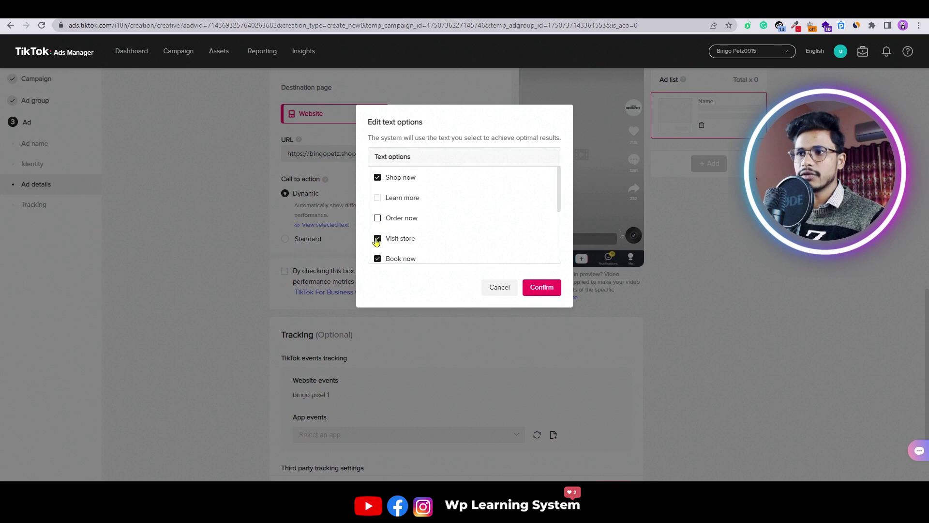
{"action": "left_click", "coordinate": [377, 238]}
{"action": "scroll", "coordinate": [378, 231], "scroll_direction": "down", "scroll_amount": 1}
{"action": "left_click", "coordinate": [377, 210]}
{"action": "left_click", "coordinate": [377, 232]}
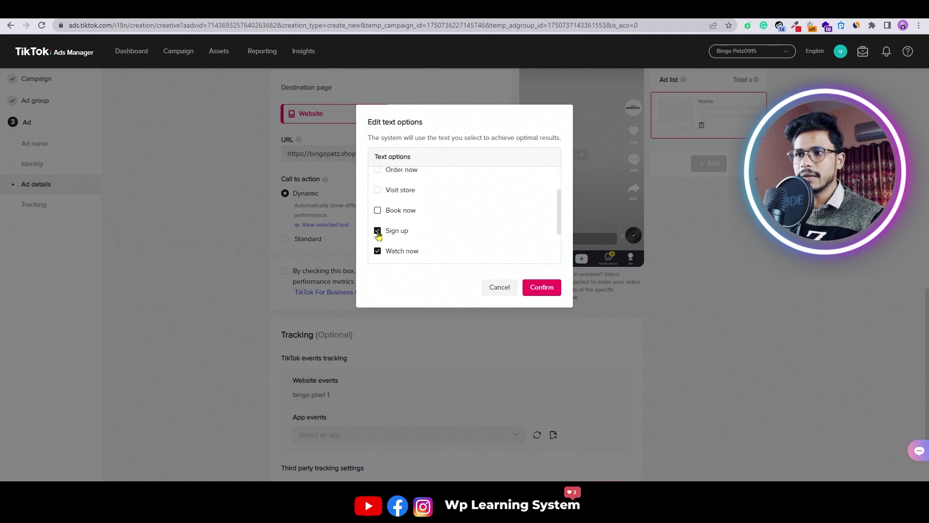
{"action": "left_click", "coordinate": [378, 250]}
{"action": "scroll", "coordinate": [377, 244], "scroll_direction": "down", "scroll_amount": 1}
{"action": "left_click", "coordinate": [377, 212]}
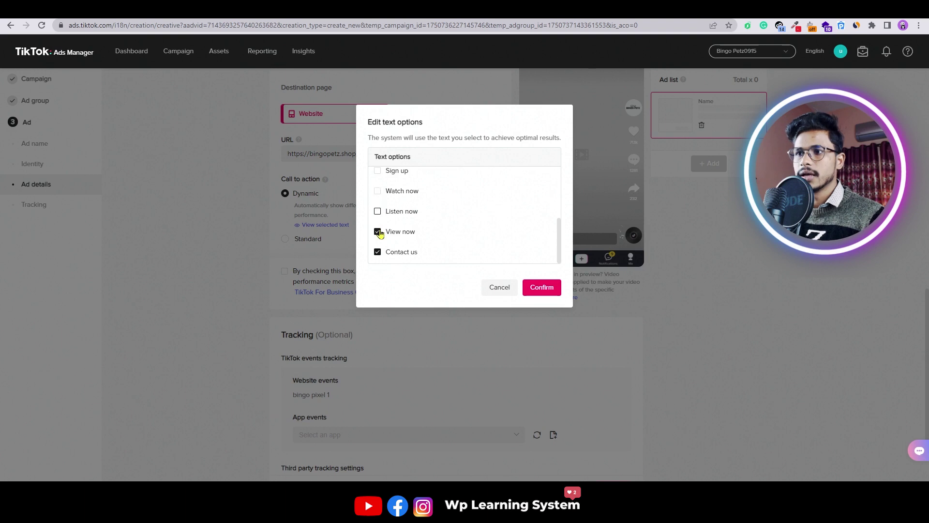
{"action": "left_click", "coordinate": [377, 232]}
{"action": "left_click", "coordinate": [378, 251]}
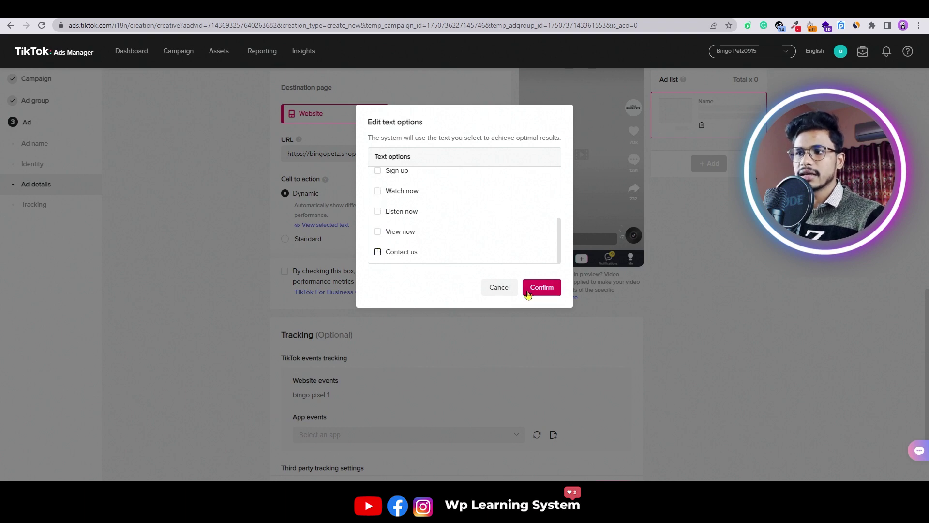
{"action": "left_click", "coordinate": [527, 288]}
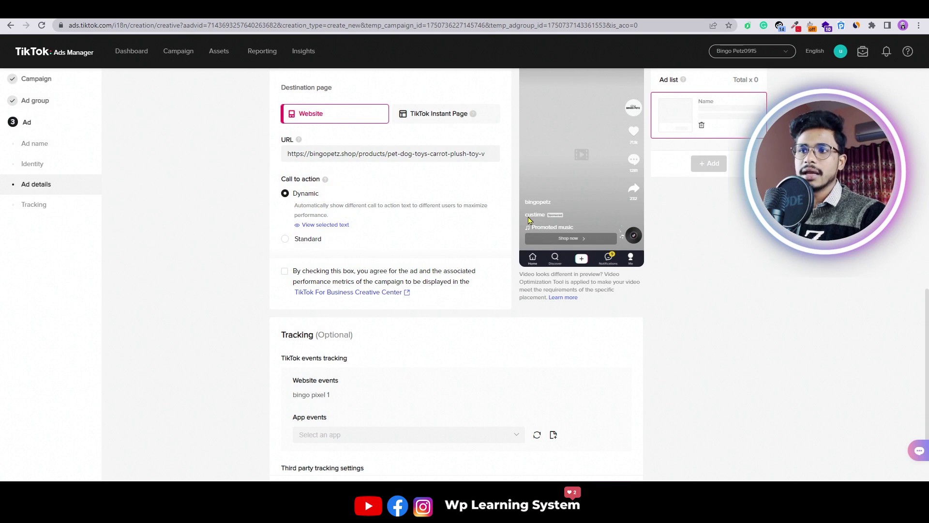
Examine the optional Tracking section, including the website events pixel, app events and third-party tracking URLs, without entering anything.
{"action": "scroll", "coordinate": [312, 291], "scroll_direction": "down", "scroll_amount": 2}
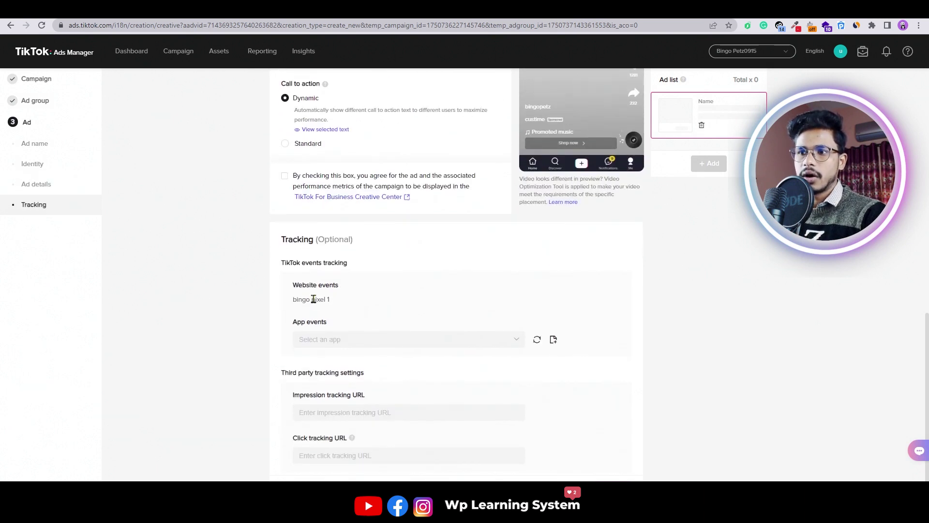
{"action": "scroll", "coordinate": [293, 238], "scroll_direction": "down", "scroll_amount": 1}
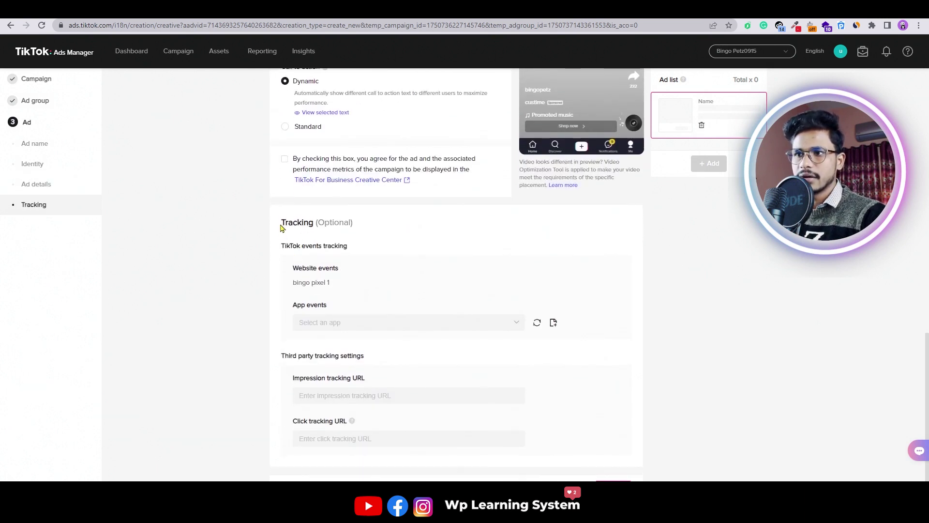
{"action": "left_click_drag", "start_coordinate": [281, 223], "coordinate": [323, 245]}
{"action": "left_click", "coordinate": [391, 252]}
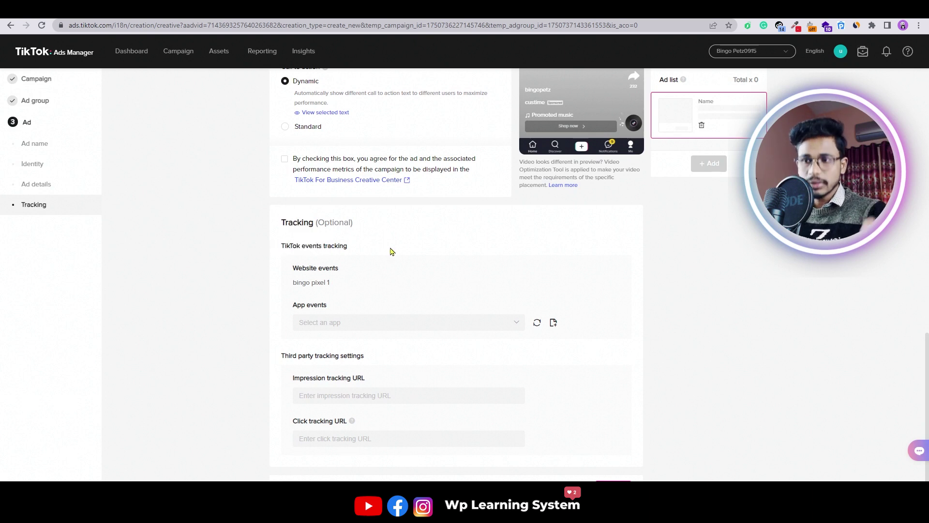
{"action": "left_click", "coordinate": [380, 324]}
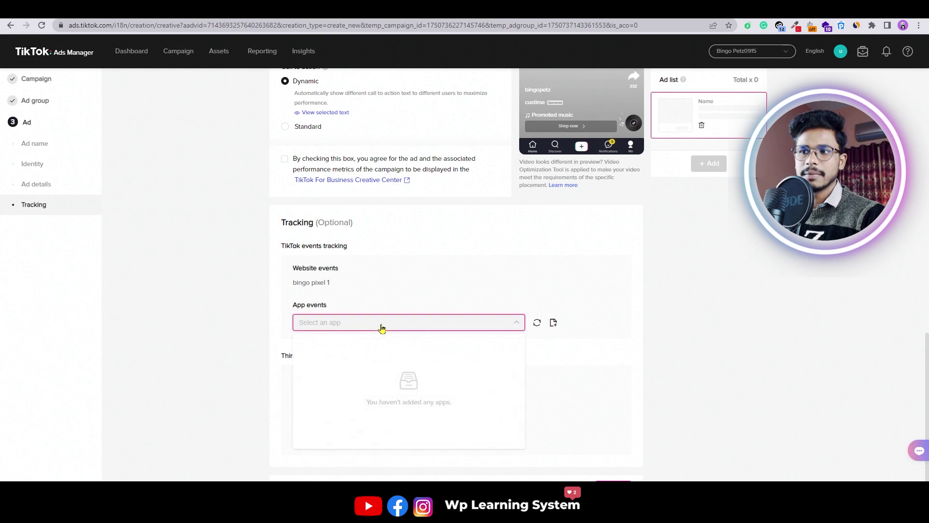
{"action": "left_click", "coordinate": [230, 298]}
{"action": "left_click", "coordinate": [303, 394]}
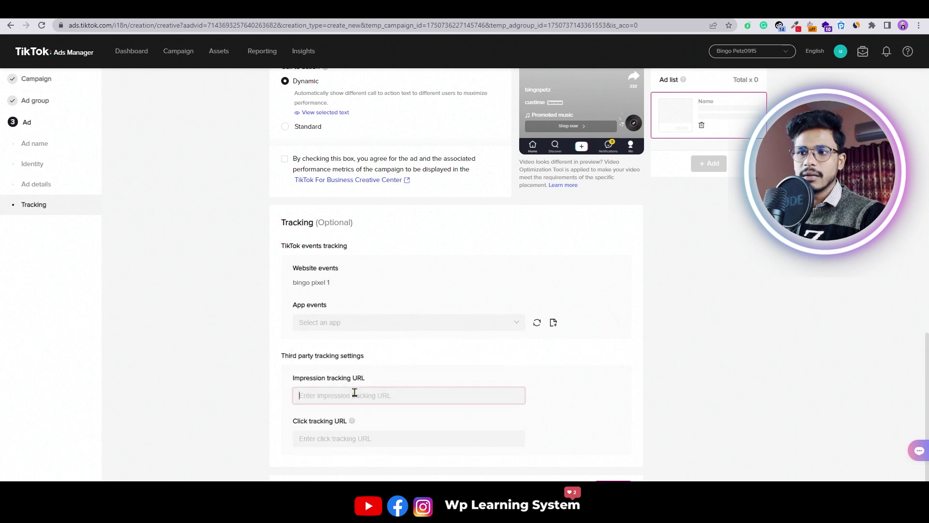
{"action": "left_click", "coordinate": [223, 346]}
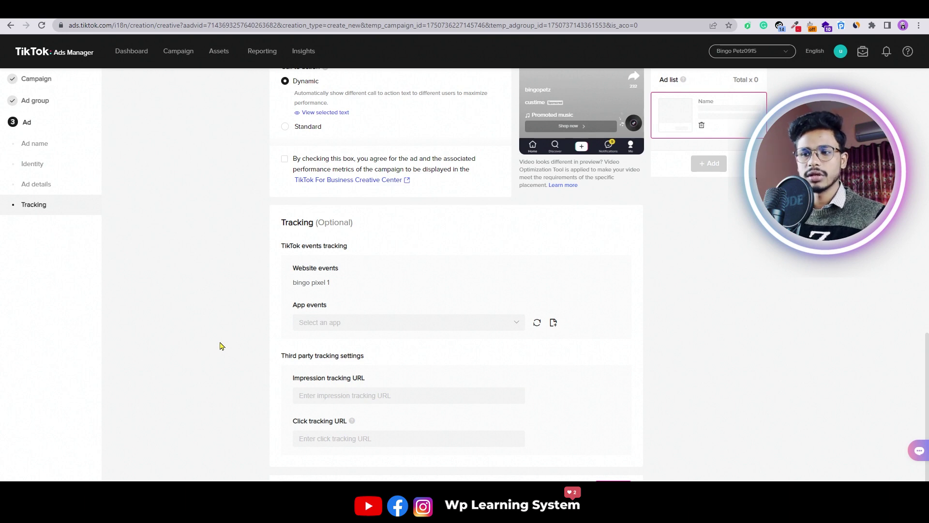
Look back over the ad creative settings and leave the unfinished ad for the campaign list without saving.
{"action": "scroll", "coordinate": [299, 337], "scroll_direction": "up", "scroll_amount": 2}
{"action": "scroll", "coordinate": [300, 338], "scroll_direction": "up", "scroll_amount": 3}
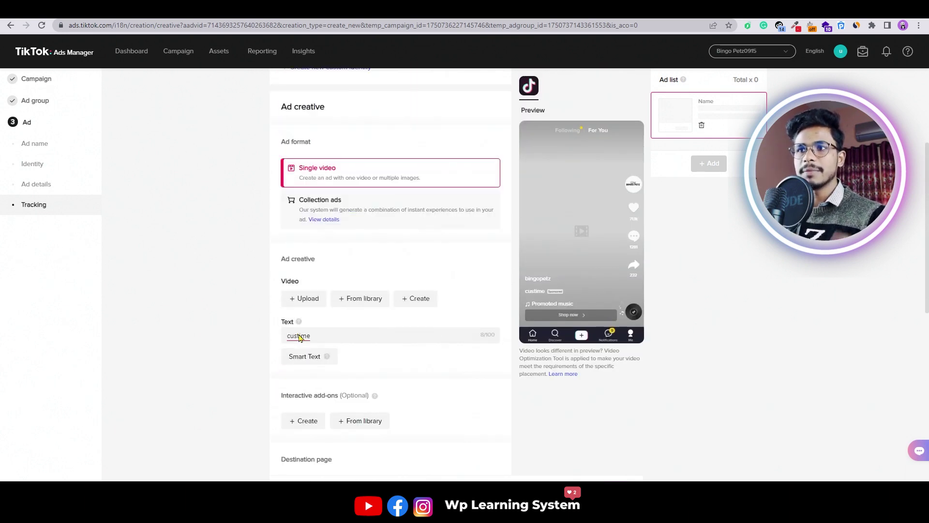
{"action": "double_click", "coordinate": [296, 333]}
{"action": "scroll", "coordinate": [296, 334], "scroll_direction": "up", "scroll_amount": 3}
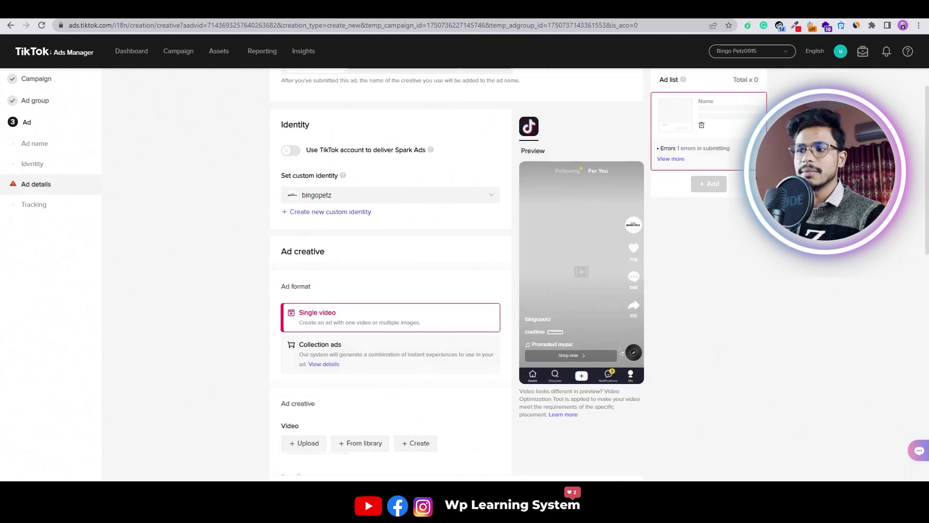
{"action": "scroll", "coordinate": [218, 140], "scroll_direction": "down", "scroll_amount": 3}
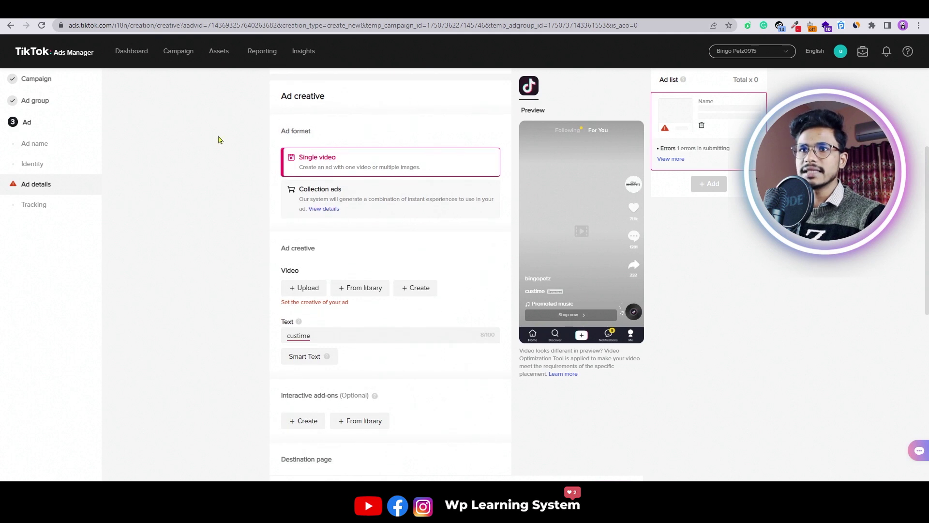
{"action": "left_click", "coordinate": [178, 52]}
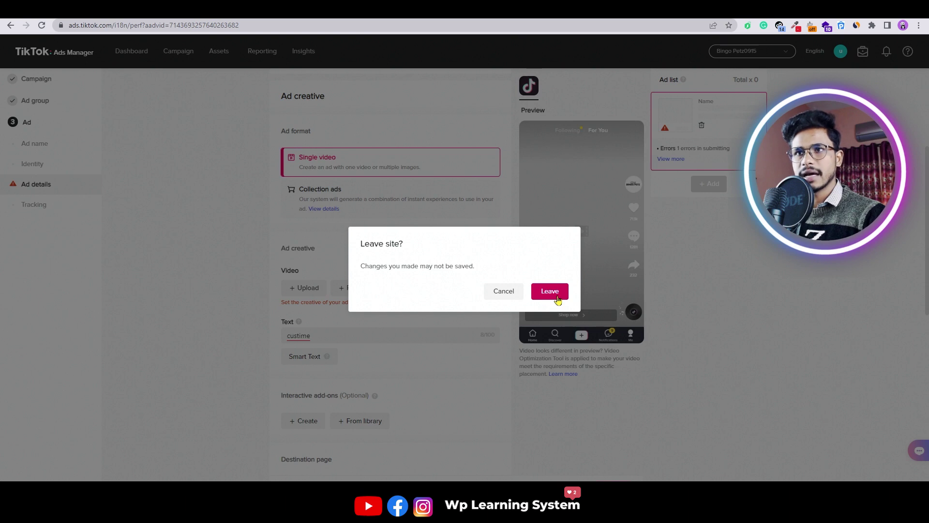
{"action": "left_click", "coordinate": [550, 291]}
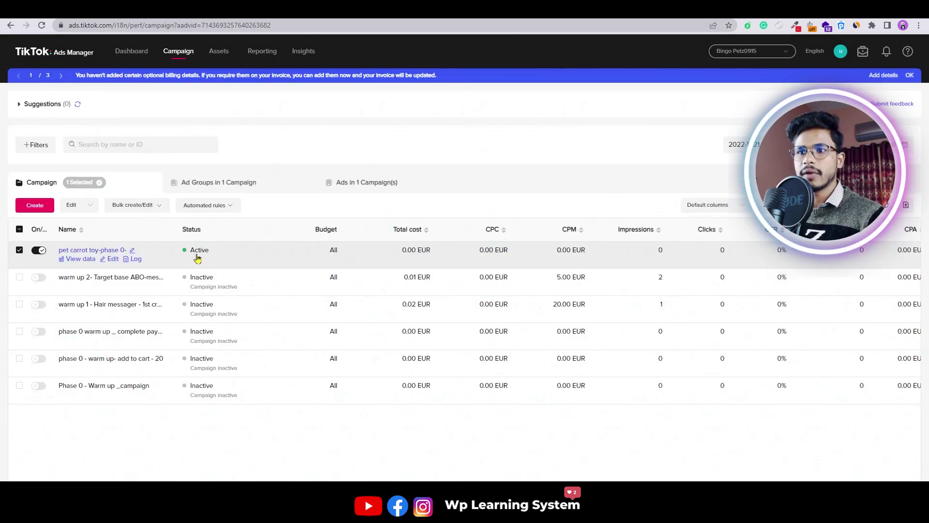
Review the ad groups and ads of the selected pet carrot toy campaign and return to the campaign list.
{"action": "left_click", "coordinate": [234, 189]}
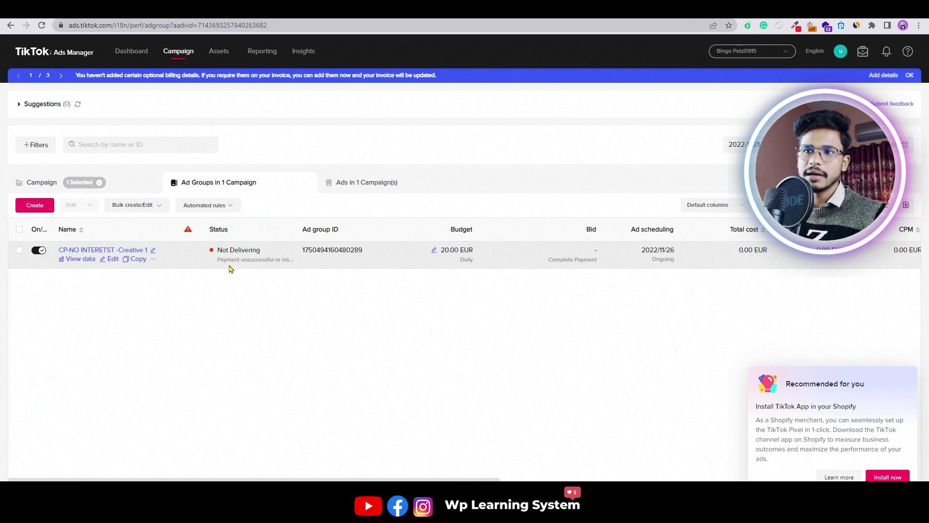
{"action": "left_click", "coordinate": [350, 186]}
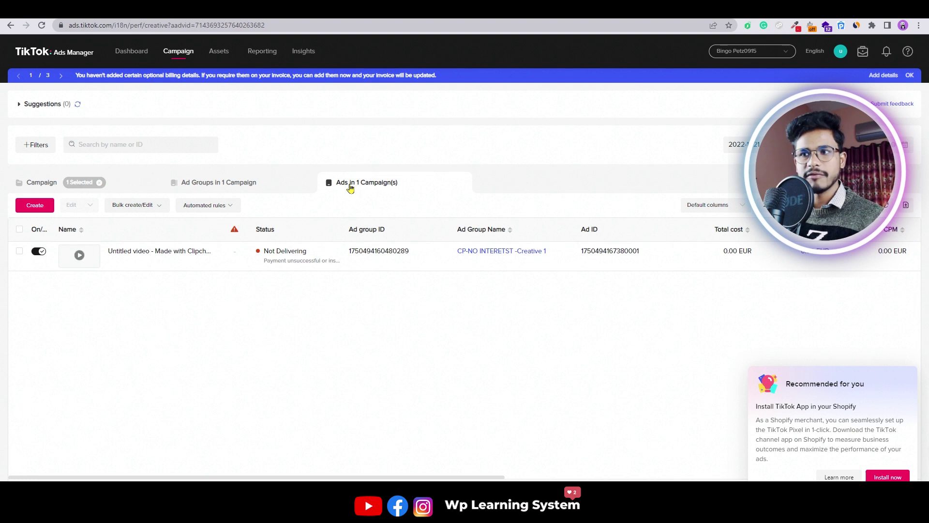
{"action": "left_click", "coordinate": [259, 187]}
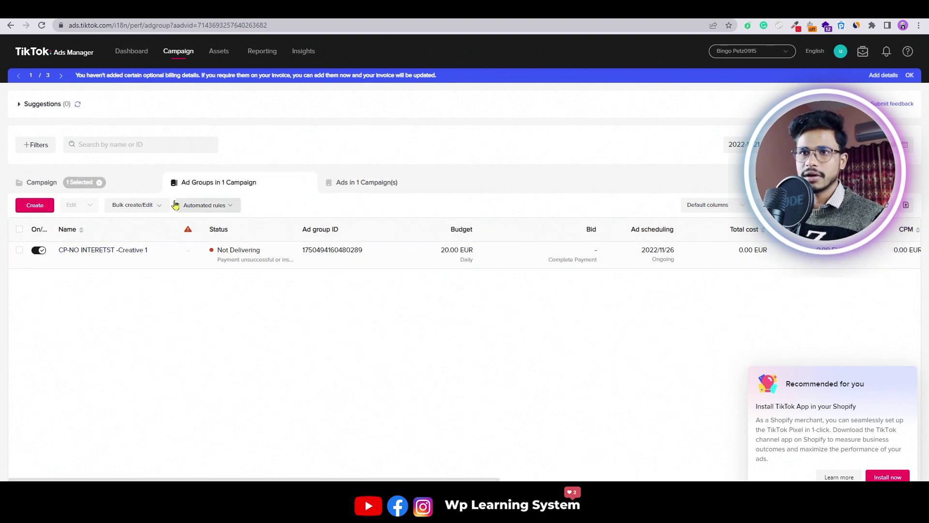
{"action": "left_click", "coordinate": [47, 186]}
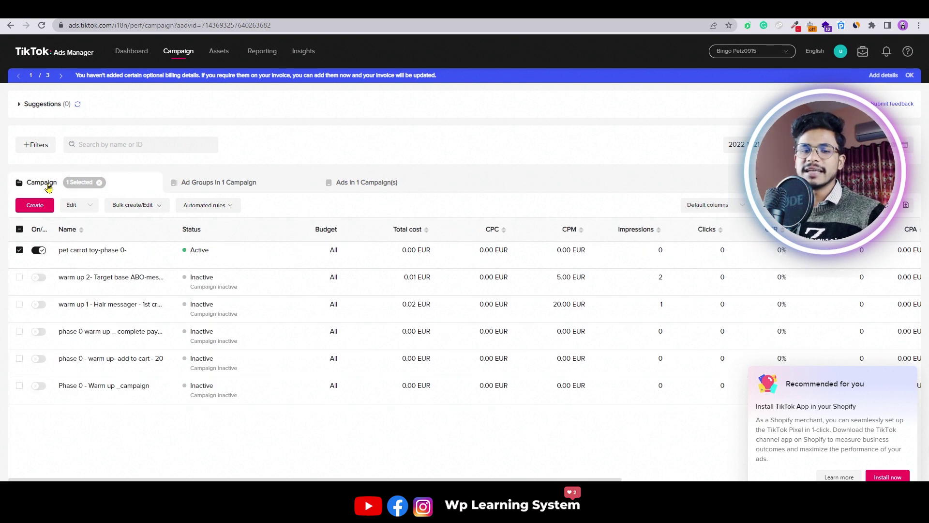